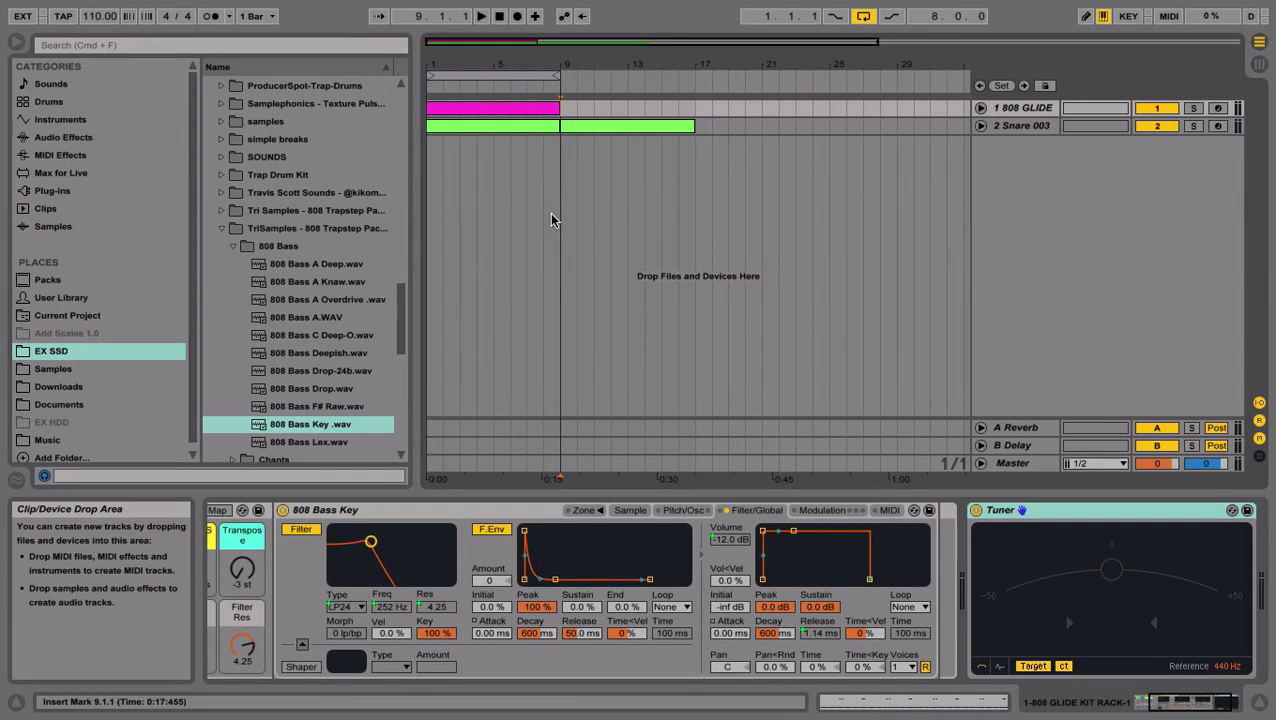
# - Solo the 808 GLIDE track and listen to the arrangement from bar 1
pyautogui.click(428, 132)
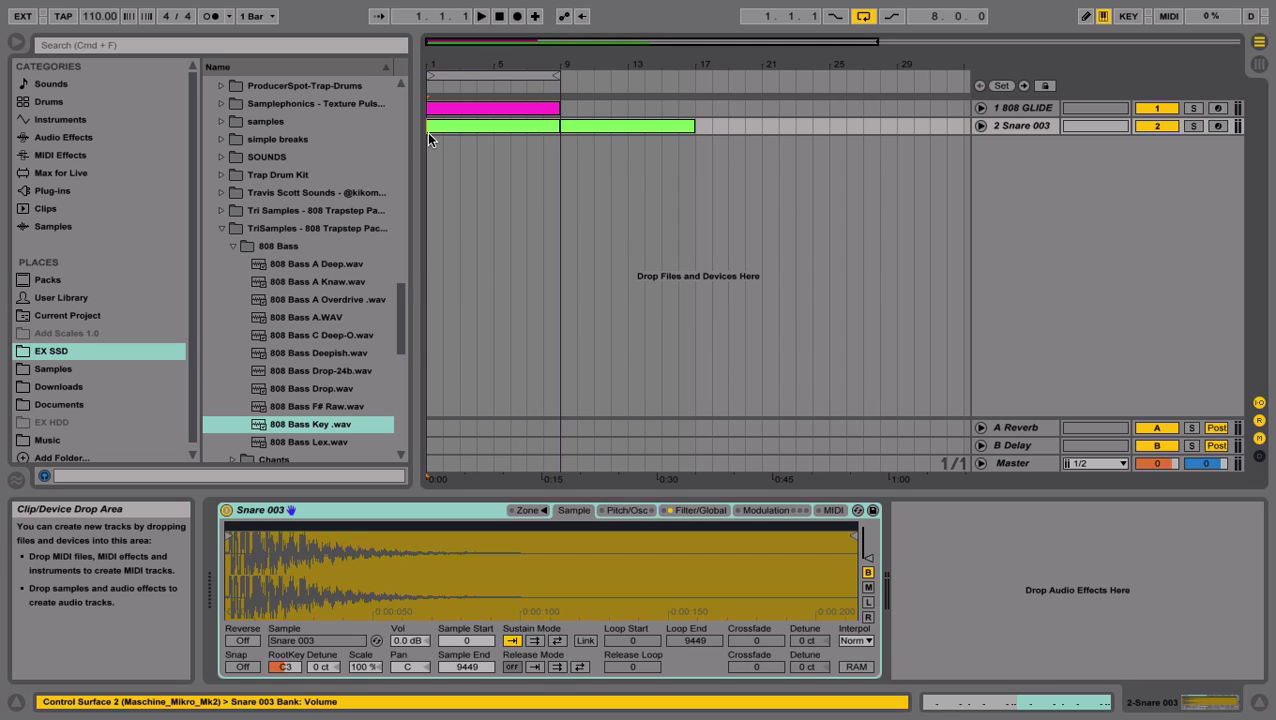
pyautogui.click(1192, 108)
pyautogui.press('space')
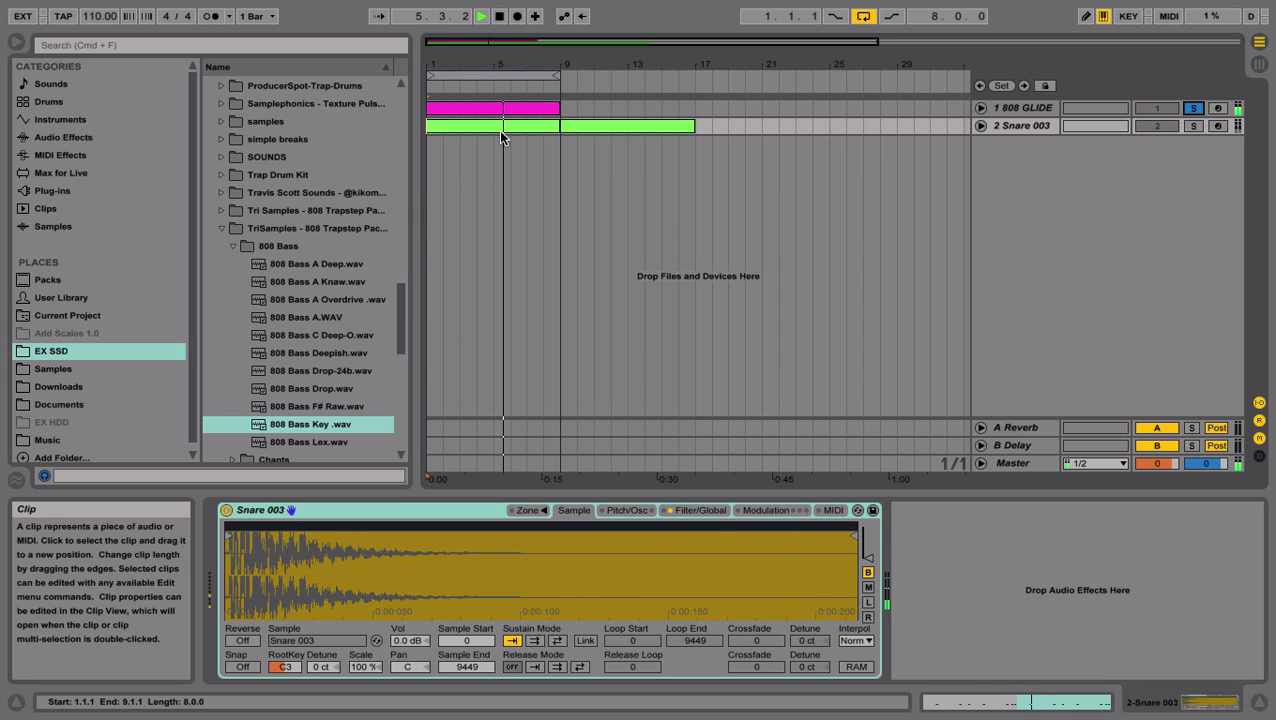
pyautogui.press('space')
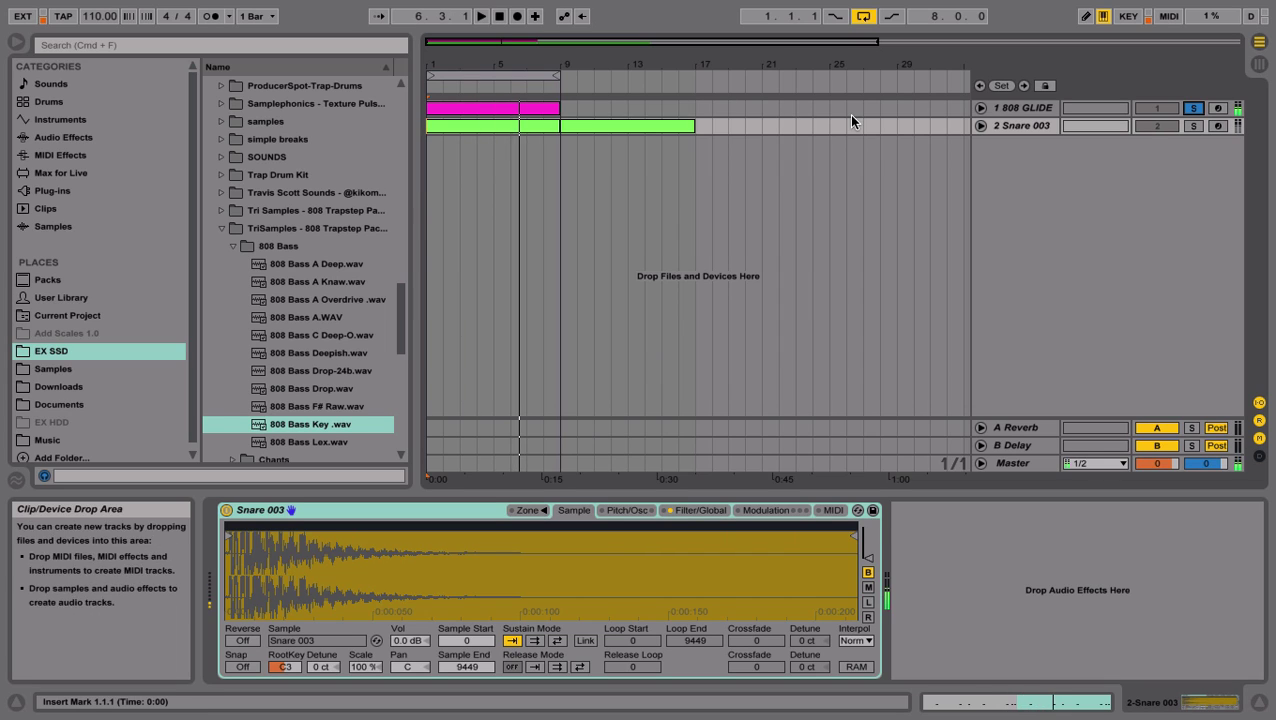
# - Add an empty Instrument Rack on a new track below the Snare 003 track
pyautogui.click(710, 126)
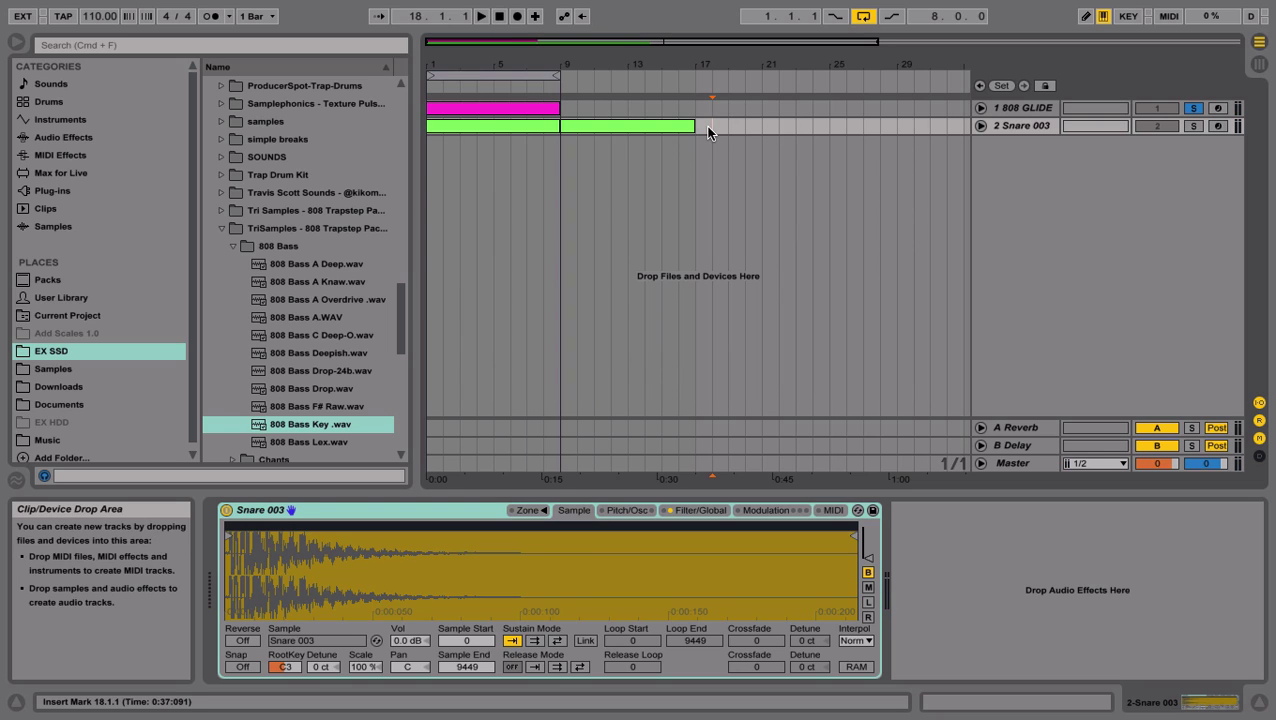
pyautogui.click(62, 119)
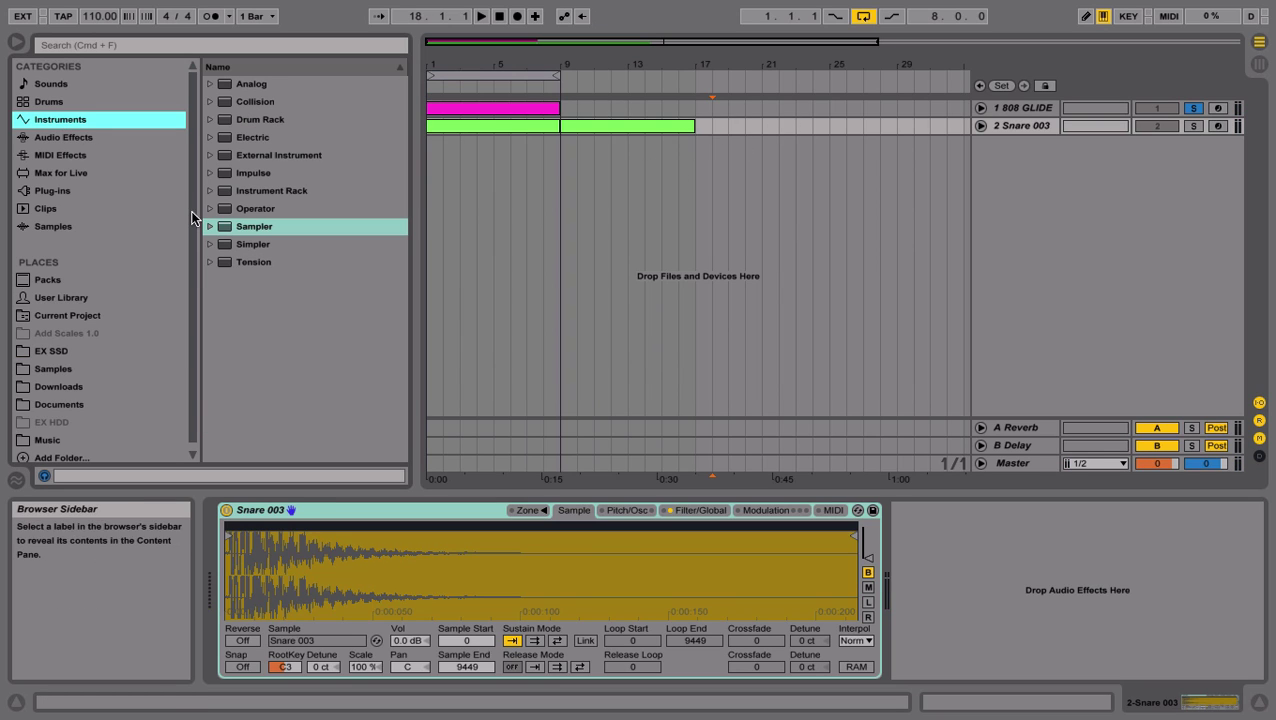
pyautogui.click(281, 193)
pyautogui.moveTo(880, 227); pyautogui.dragTo(880, 227)
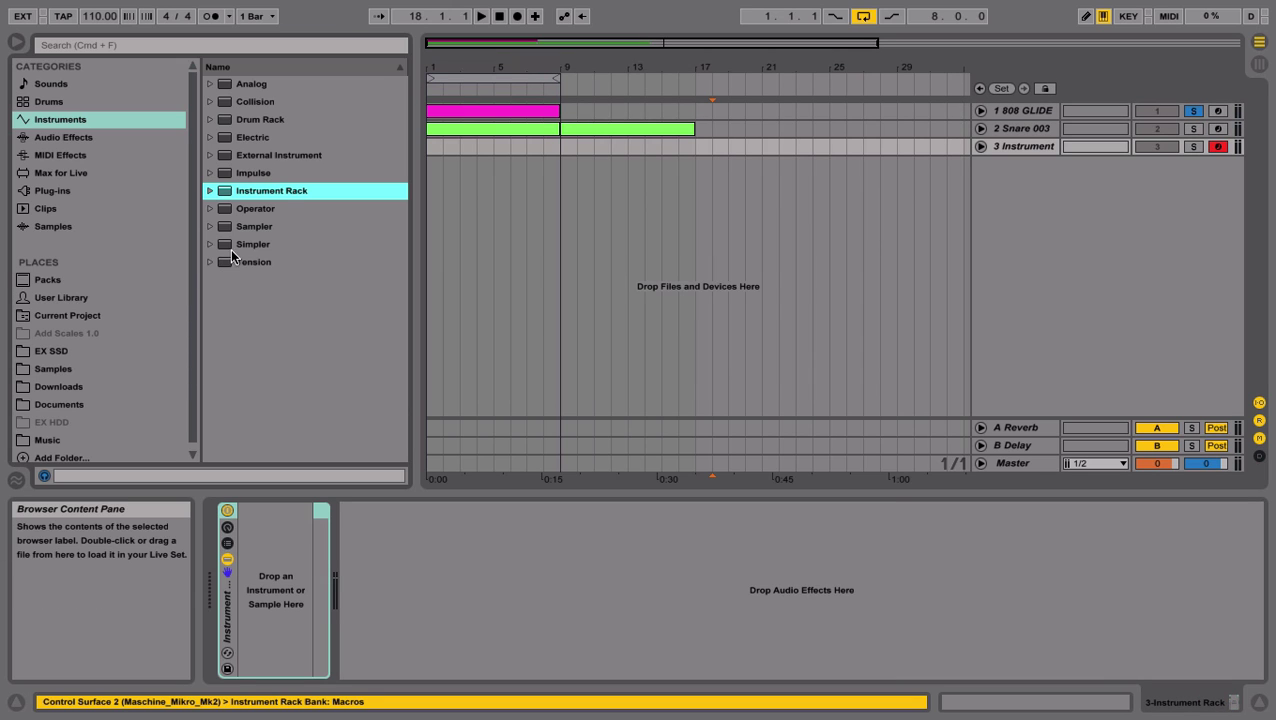
# - Load a Sampler into the Instrument Rack and show the rack's macro controls with the chain list hidden
pyautogui.moveTo(245, 228); pyautogui.dragTo(285, 555)
pyautogui.click(227, 527)
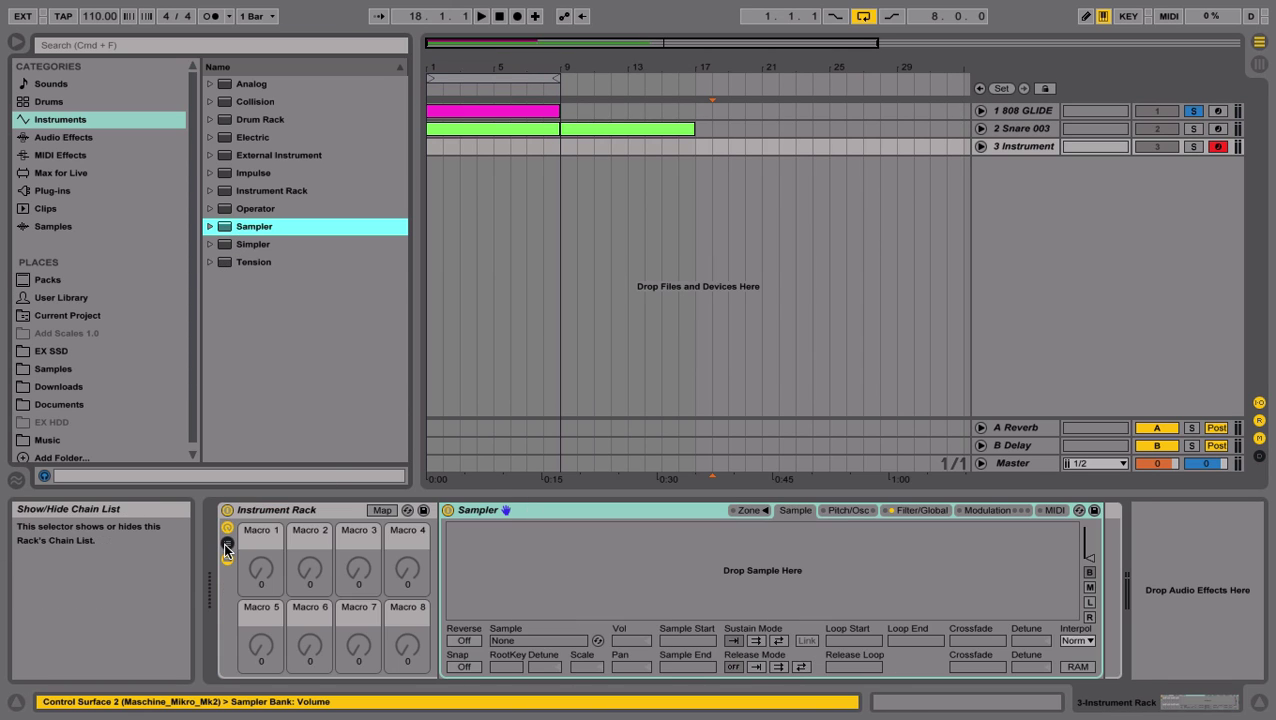
pyautogui.click(227, 543)
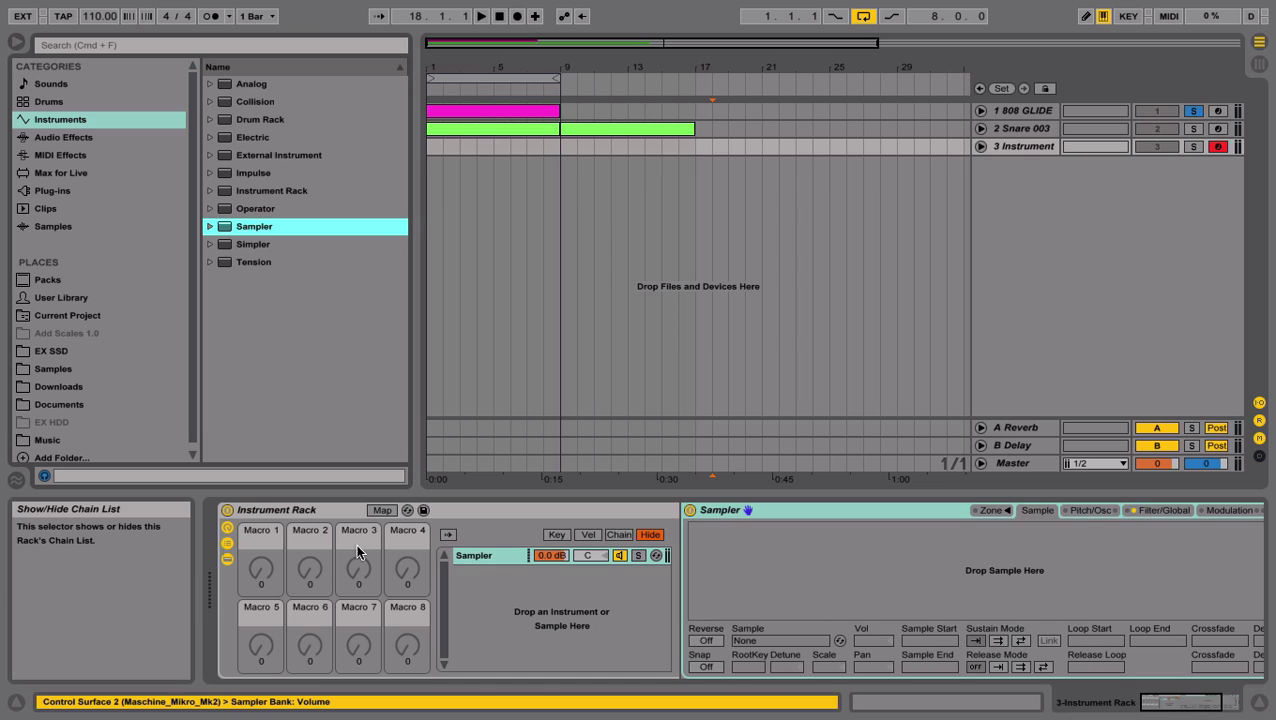
pyautogui.click(228, 557)
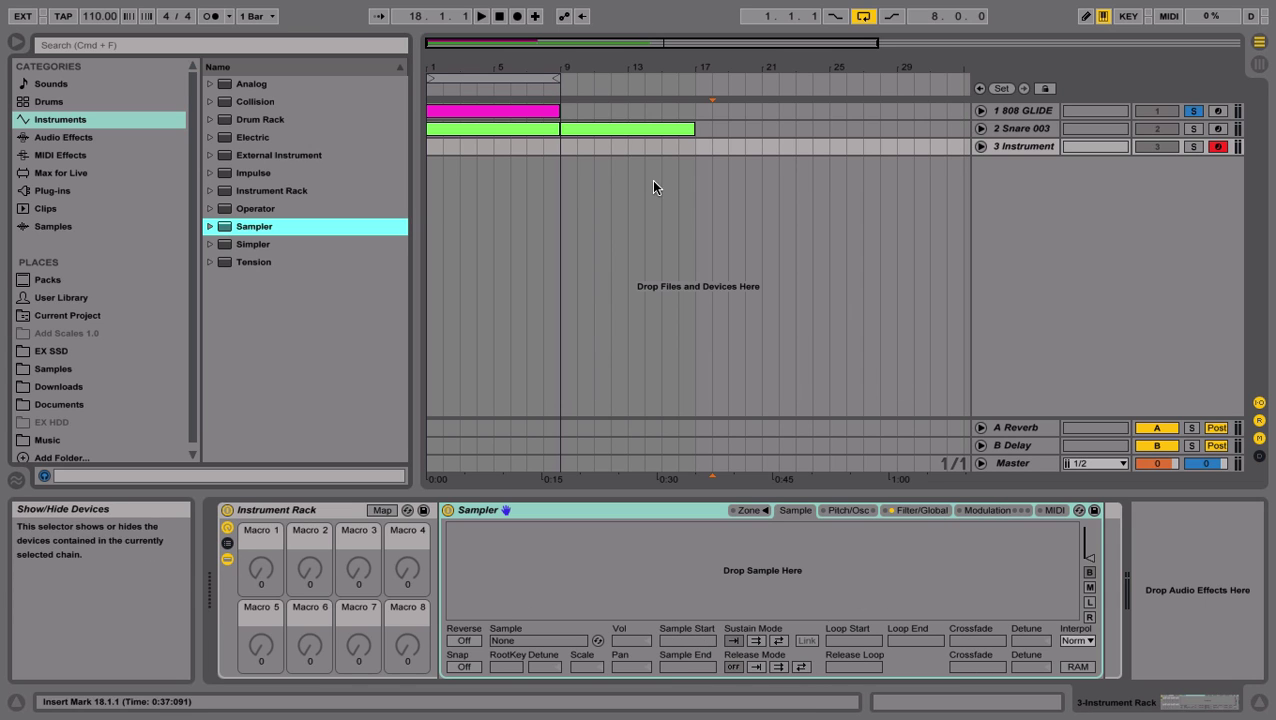
# - Load 808 Bass Key .wav from EX SSD into the Sampler and add a Tuner after the rack
pyautogui.click(63, 347)
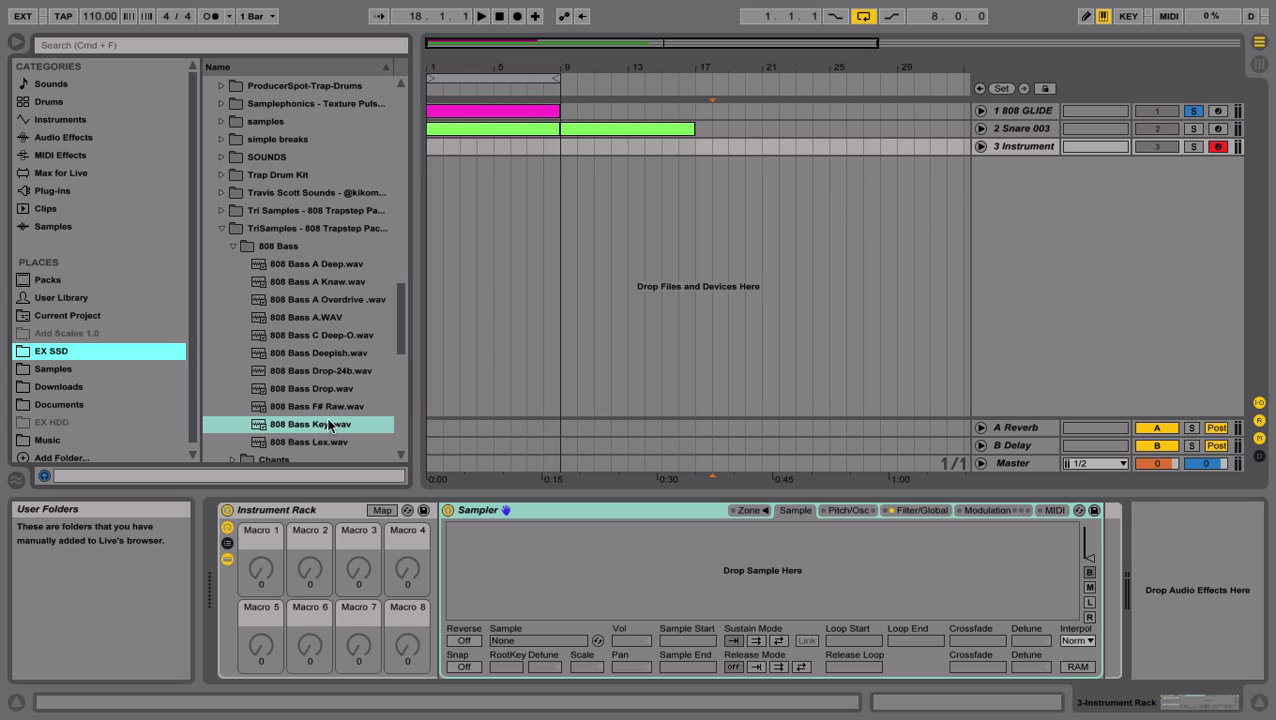
pyautogui.moveTo(311, 430); pyautogui.dragTo(544, 541)
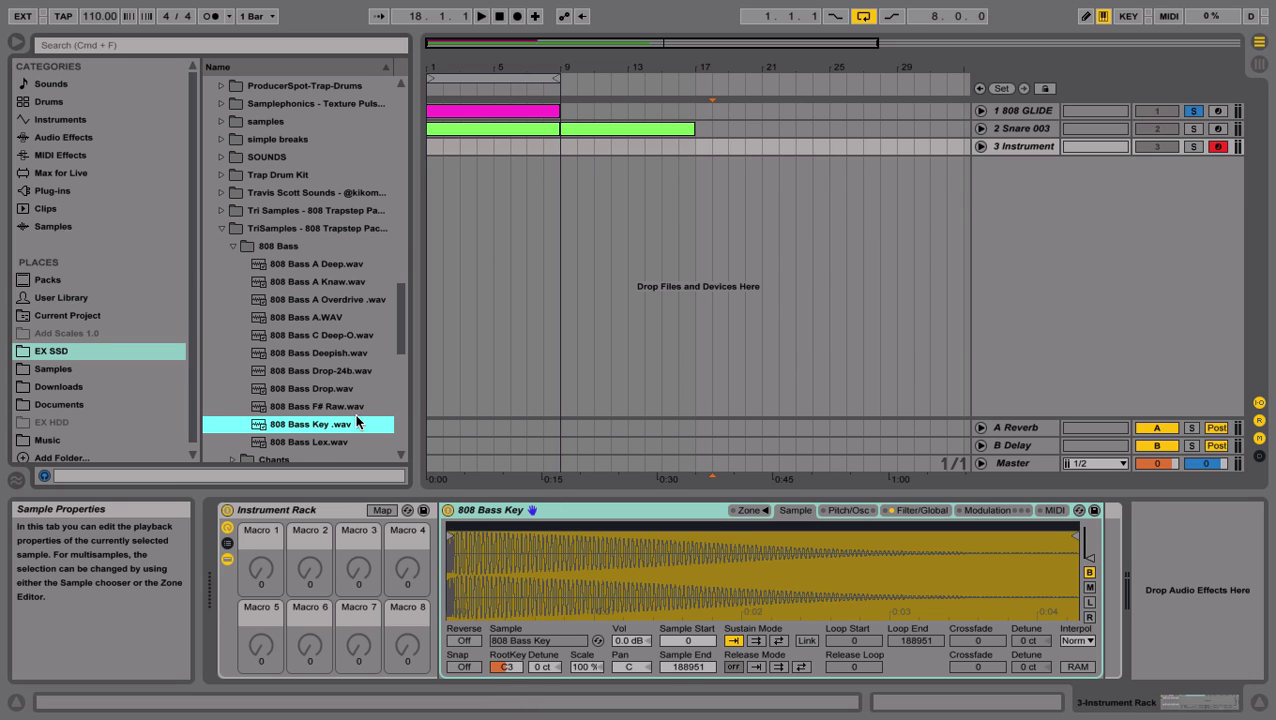
pyautogui.click(58, 119)
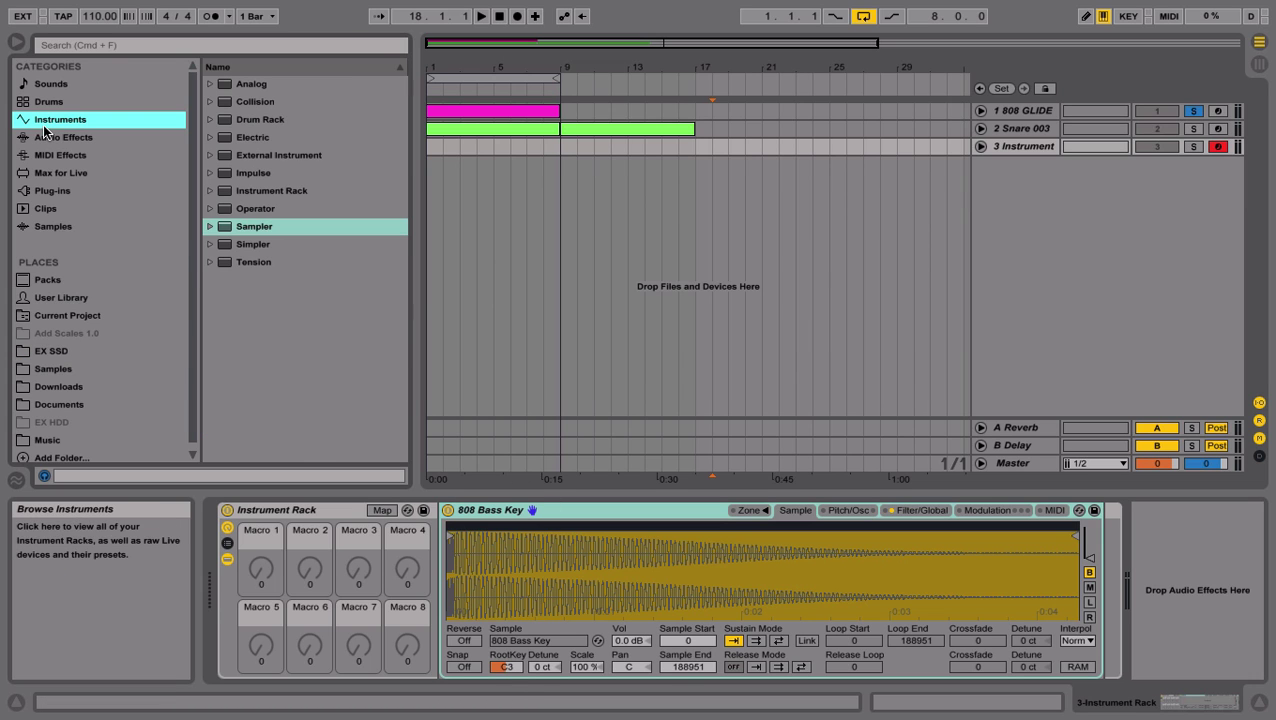
pyautogui.click(103, 140)
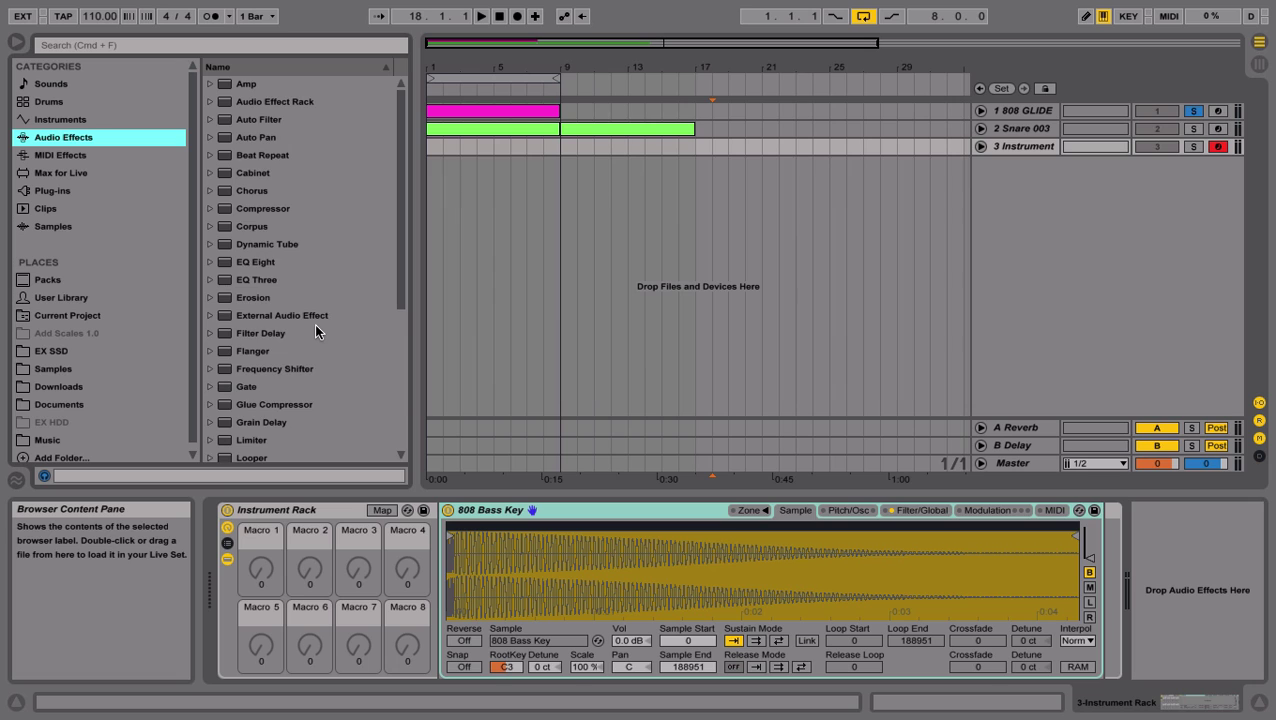
pyautogui.scroll(-5, 314, 323)
pyautogui.moveTo(228, 407); pyautogui.dragTo(1136, 583)
# - Play notes to check the sample's pitch on the Tuner, and unsolo the 808 GLIDE track
pyautogui.press('a')
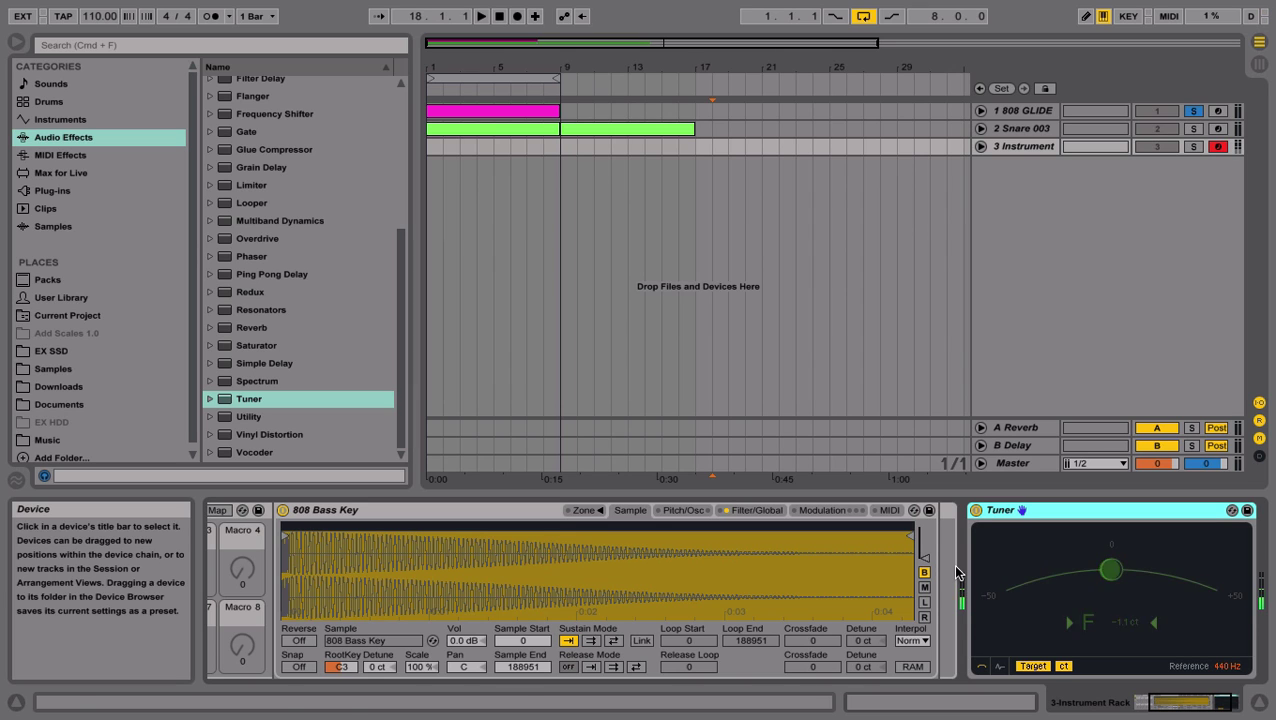
pyautogui.hscroll(-3, 699, 584)
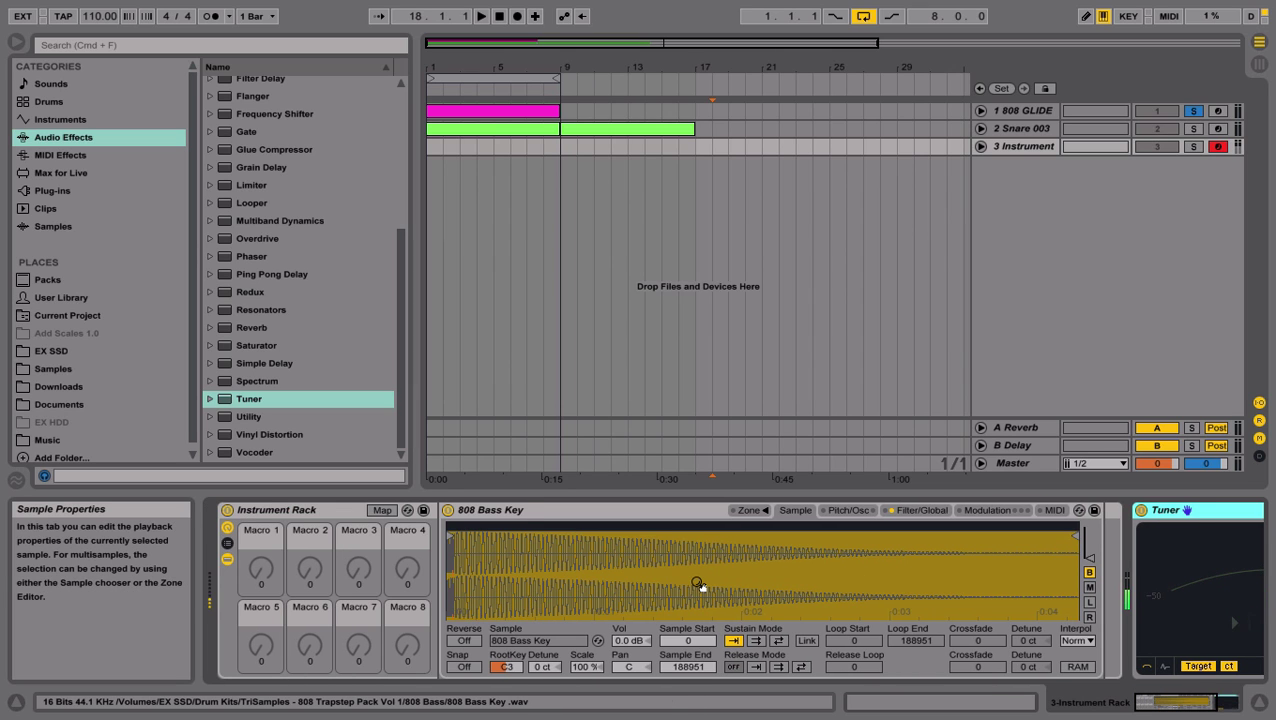
pyautogui.hscroll(2, 698, 585)
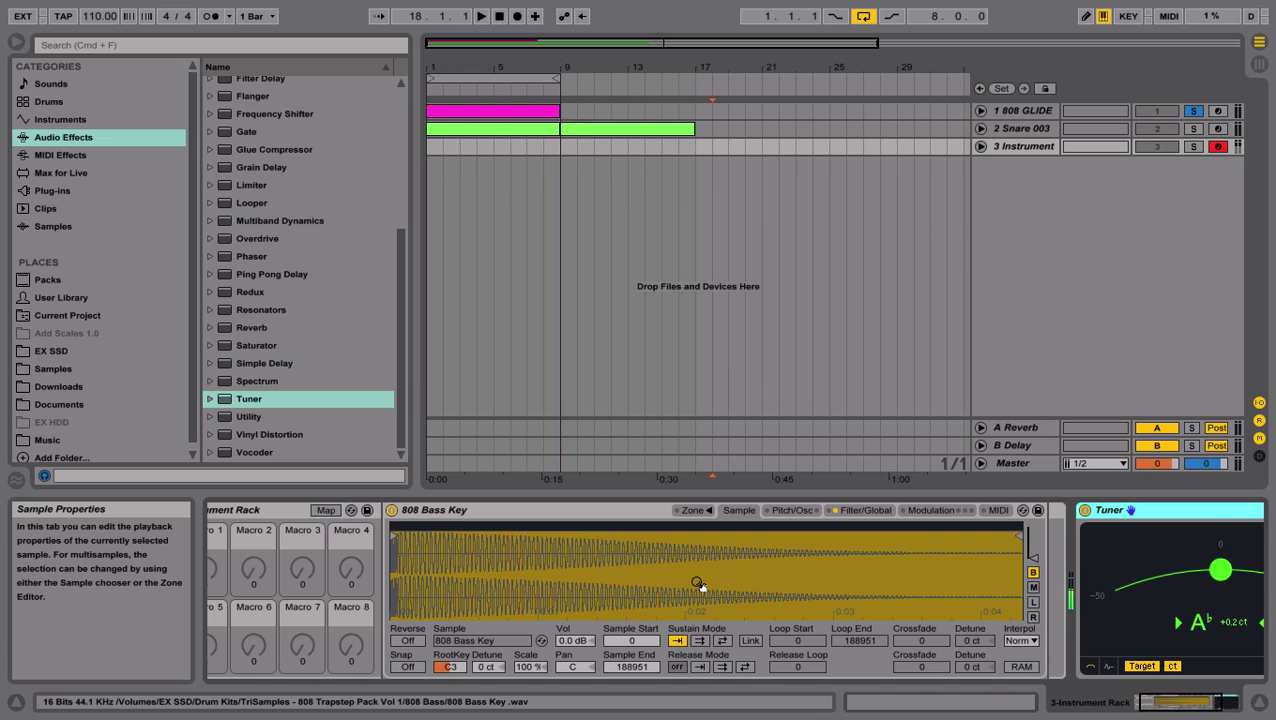
pyautogui.click(1193, 110)
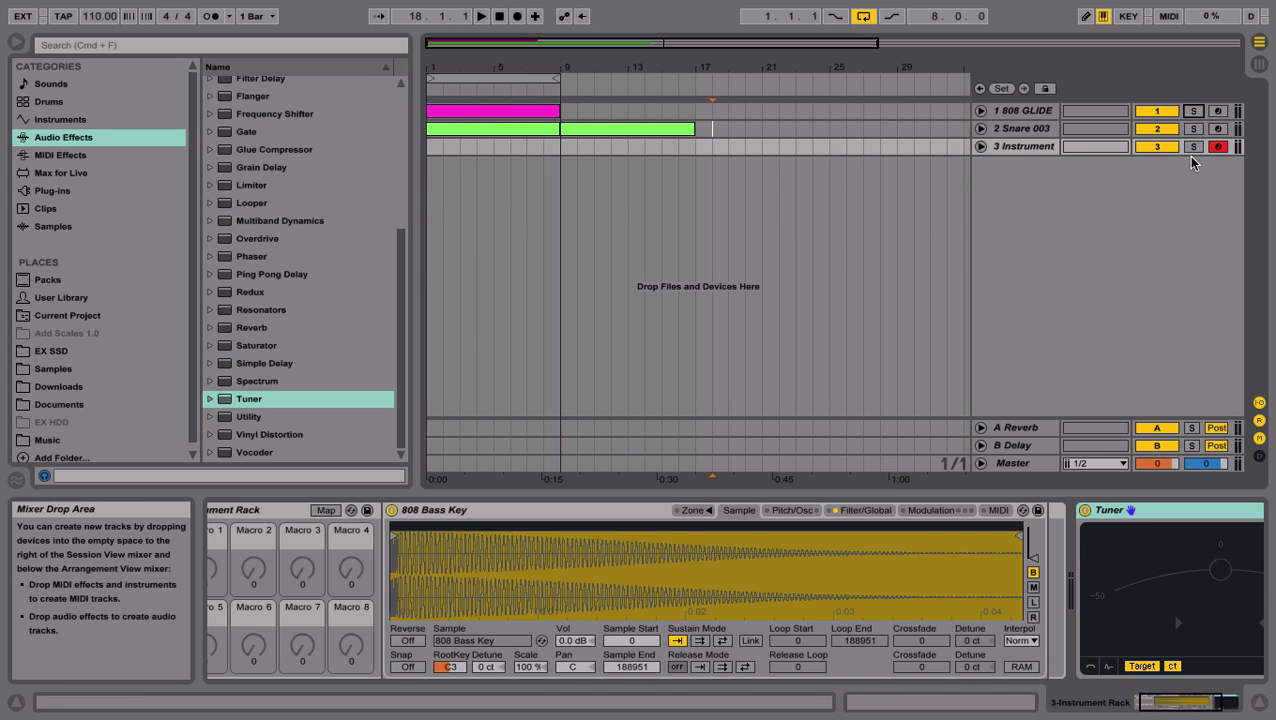
pyautogui.hscroll(-2, 545, 580)
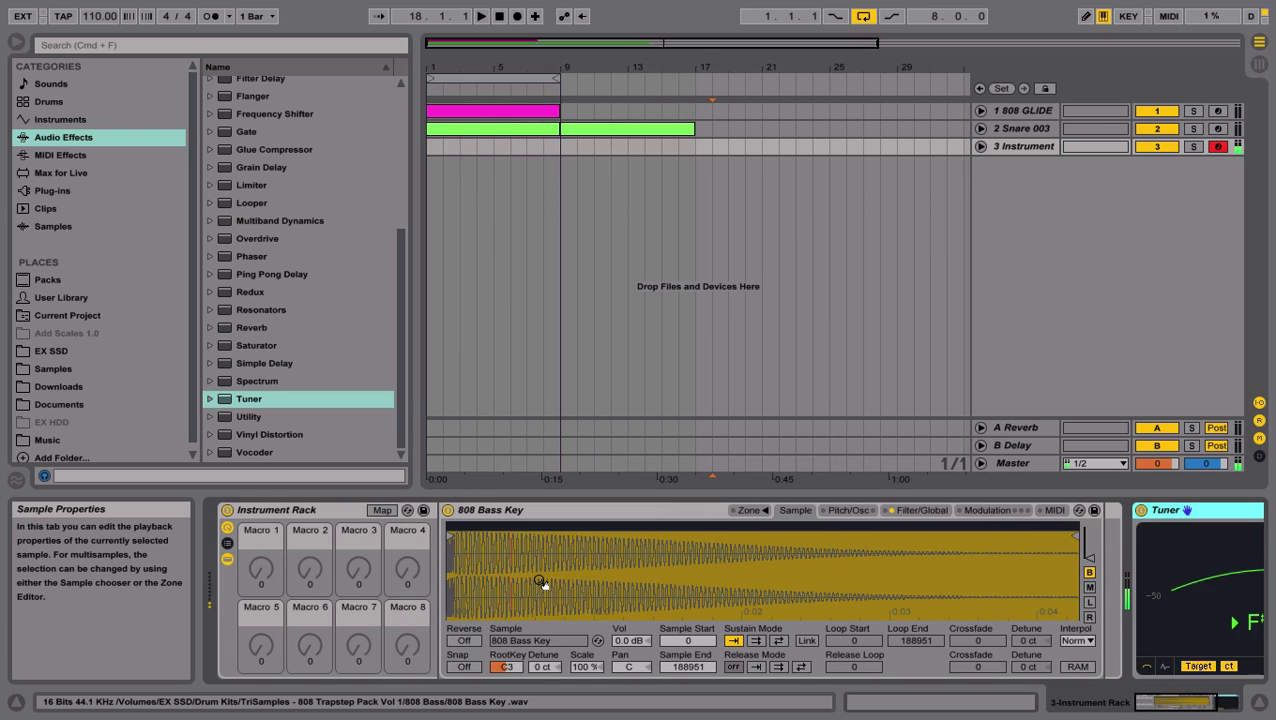
pyautogui.hscroll(6, 763, 598)
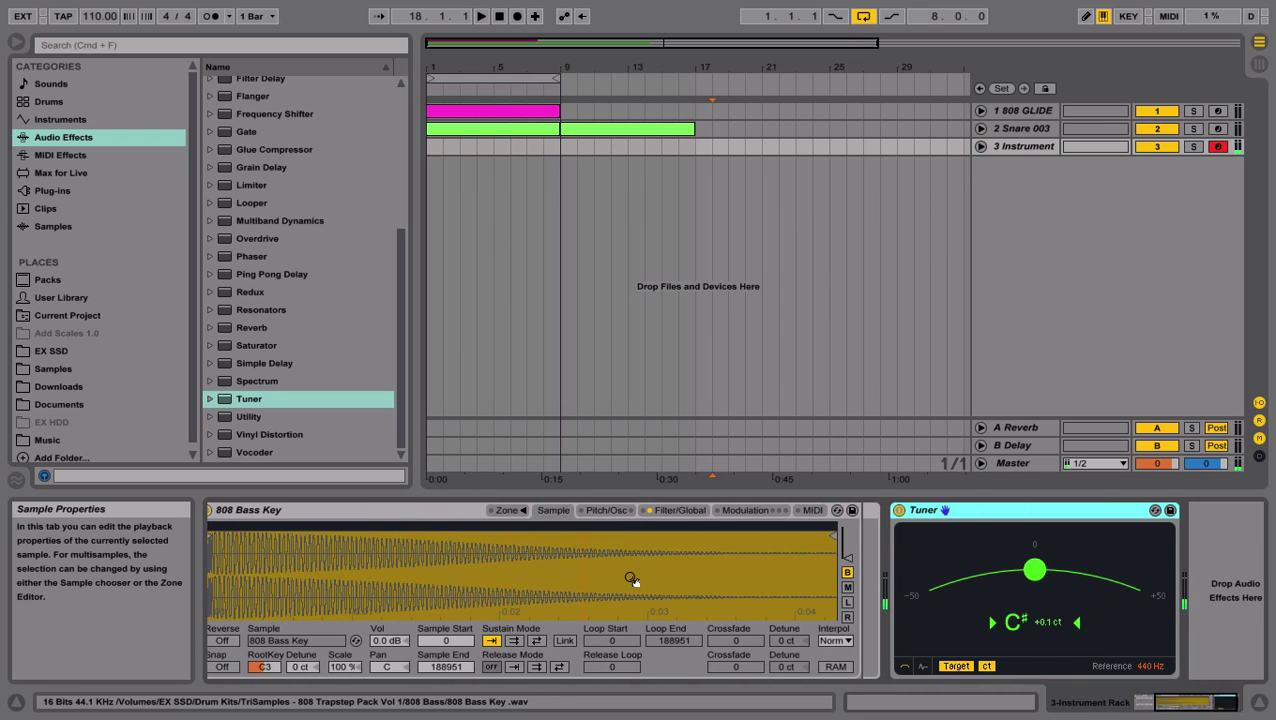
# - Transpose the 808 Bass Key sample by -1 st in the Sampler's pitch settings
pyautogui.click(675, 511)
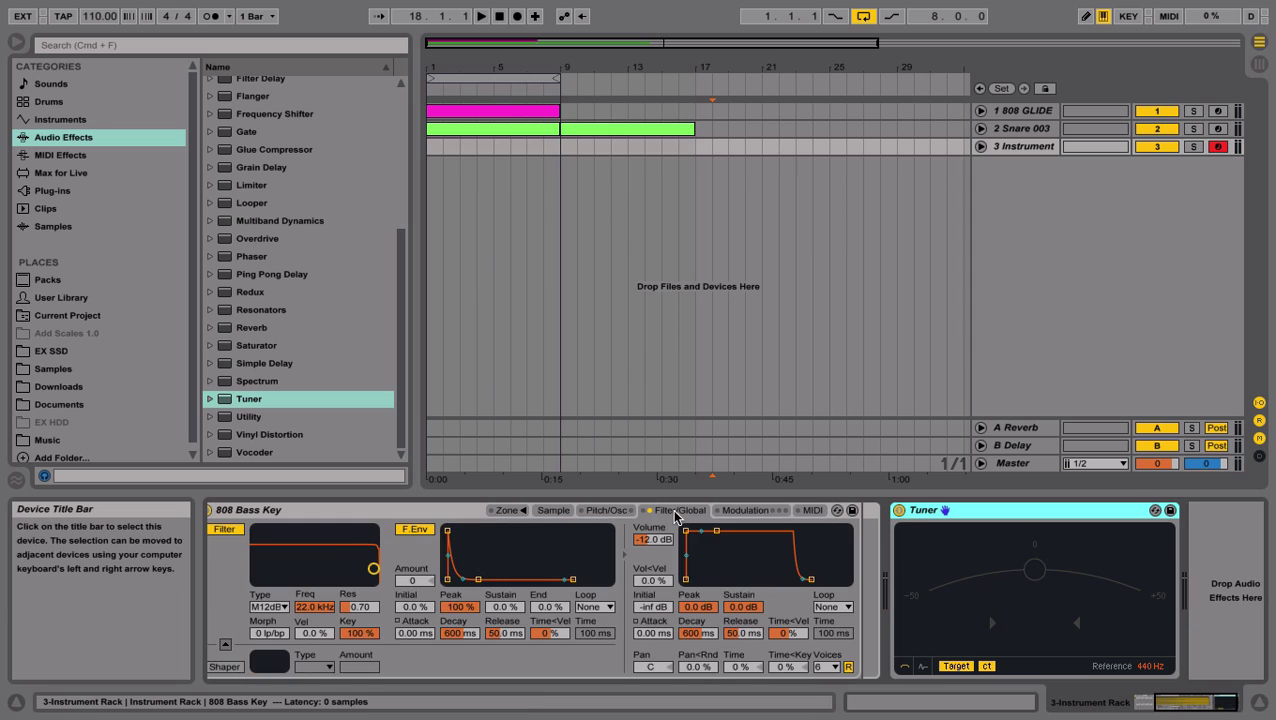
pyautogui.click(621, 510)
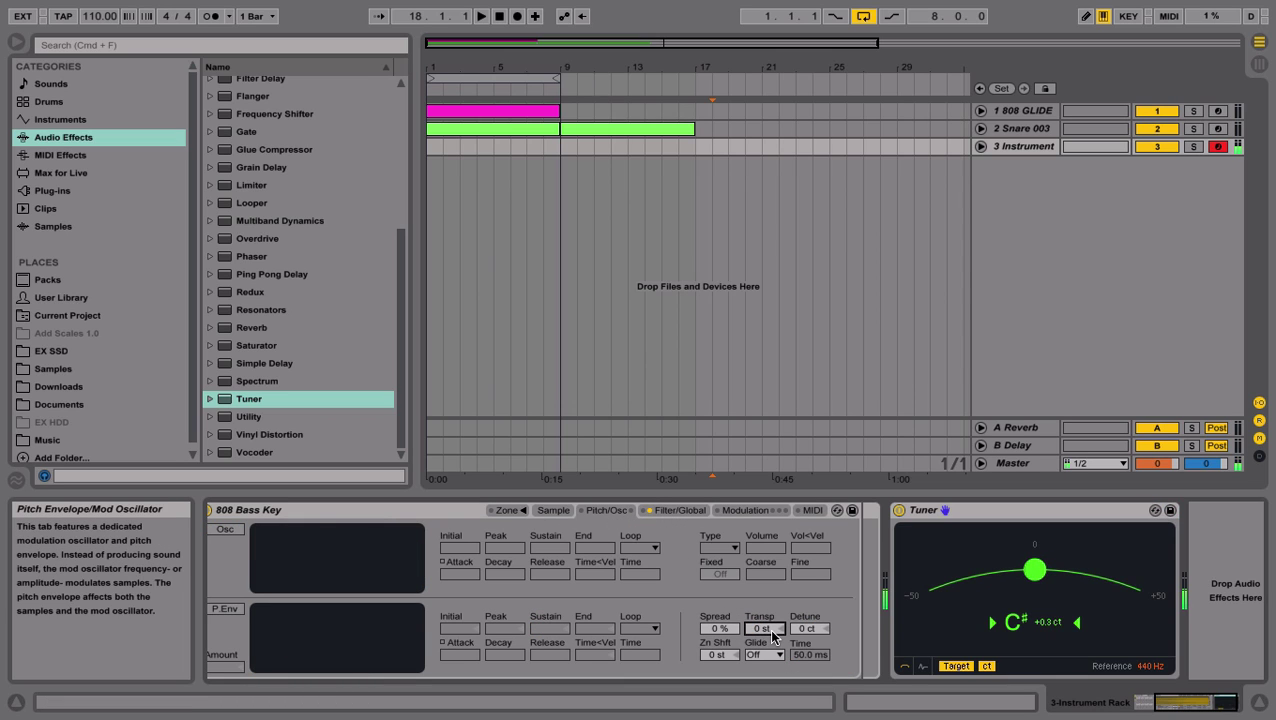
pyautogui.press('Down')
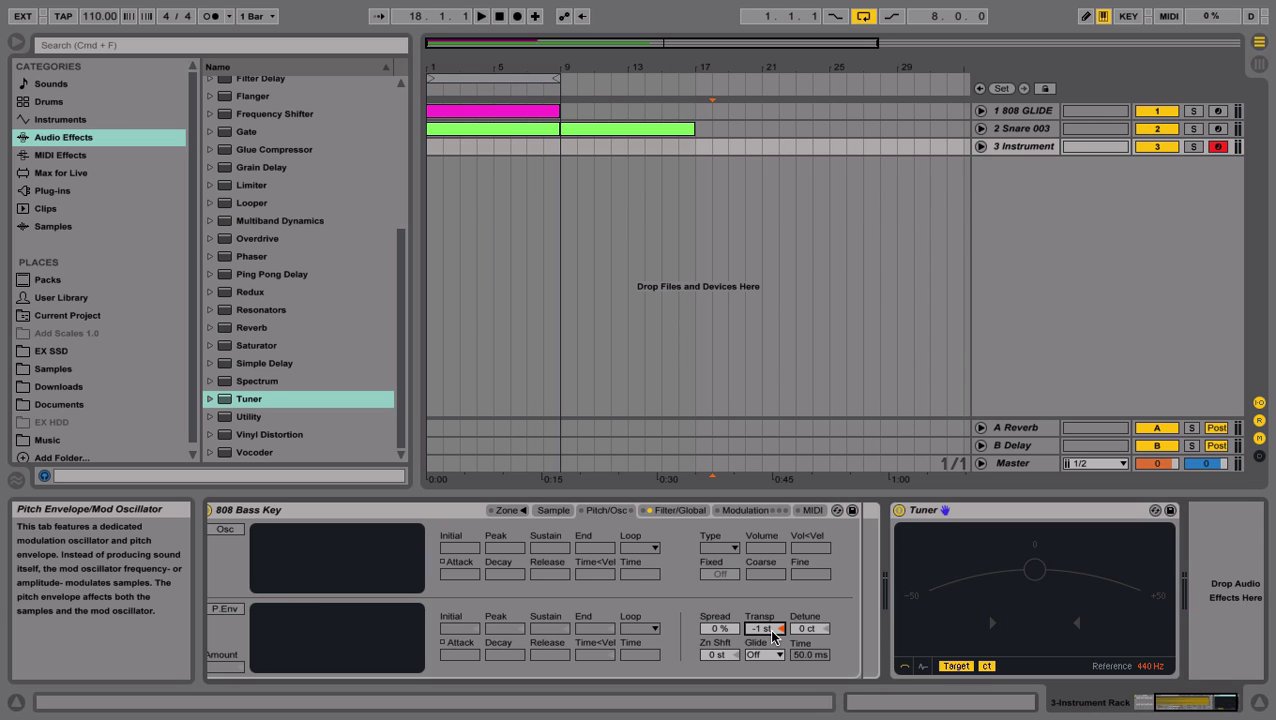
# - Limit the Sampler to 1 voice and play a note to test it
pyautogui.hscroll(-5, 725, 610)
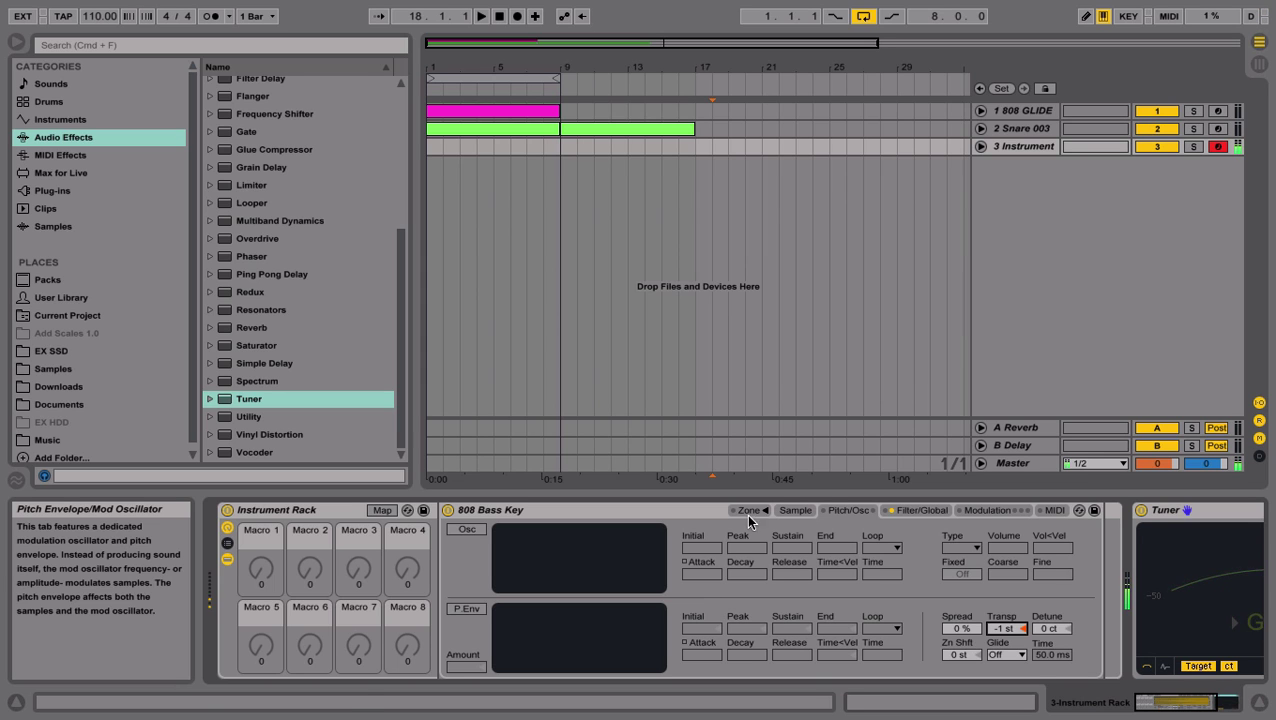
pyautogui.click(916, 511)
pyautogui.hscroll(2, 950, 600)
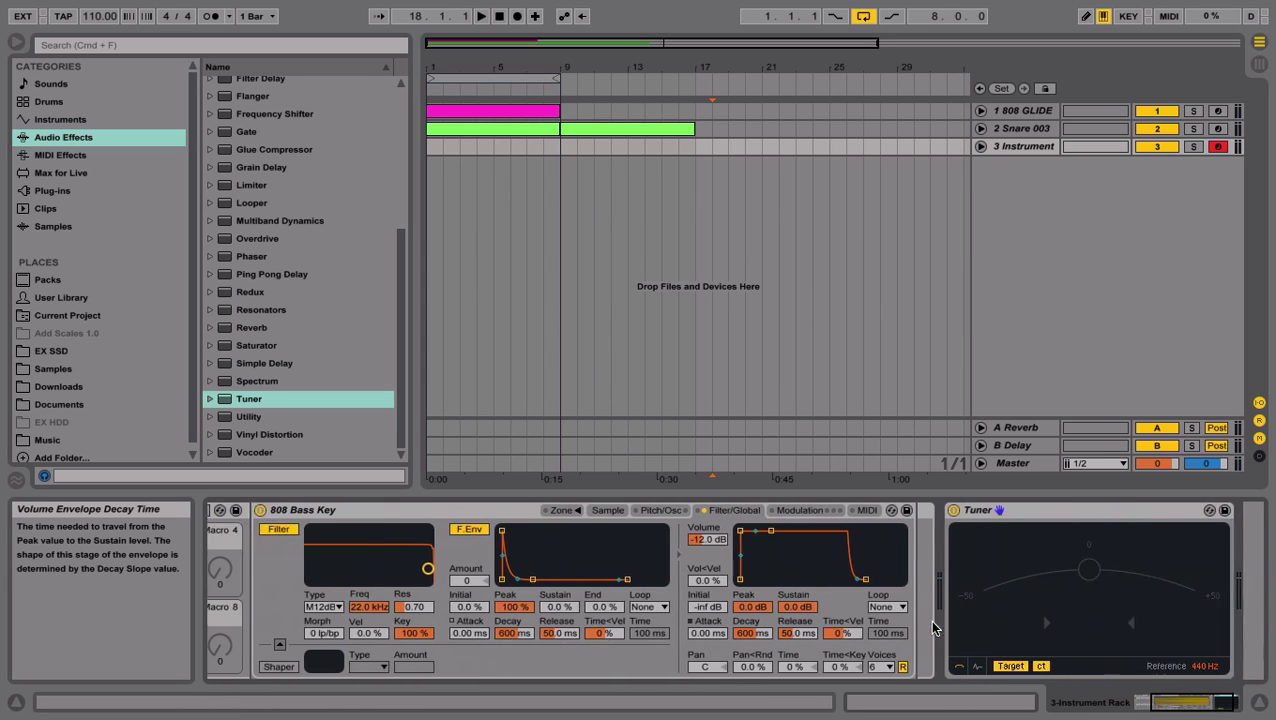
pyautogui.click(1035, 668)
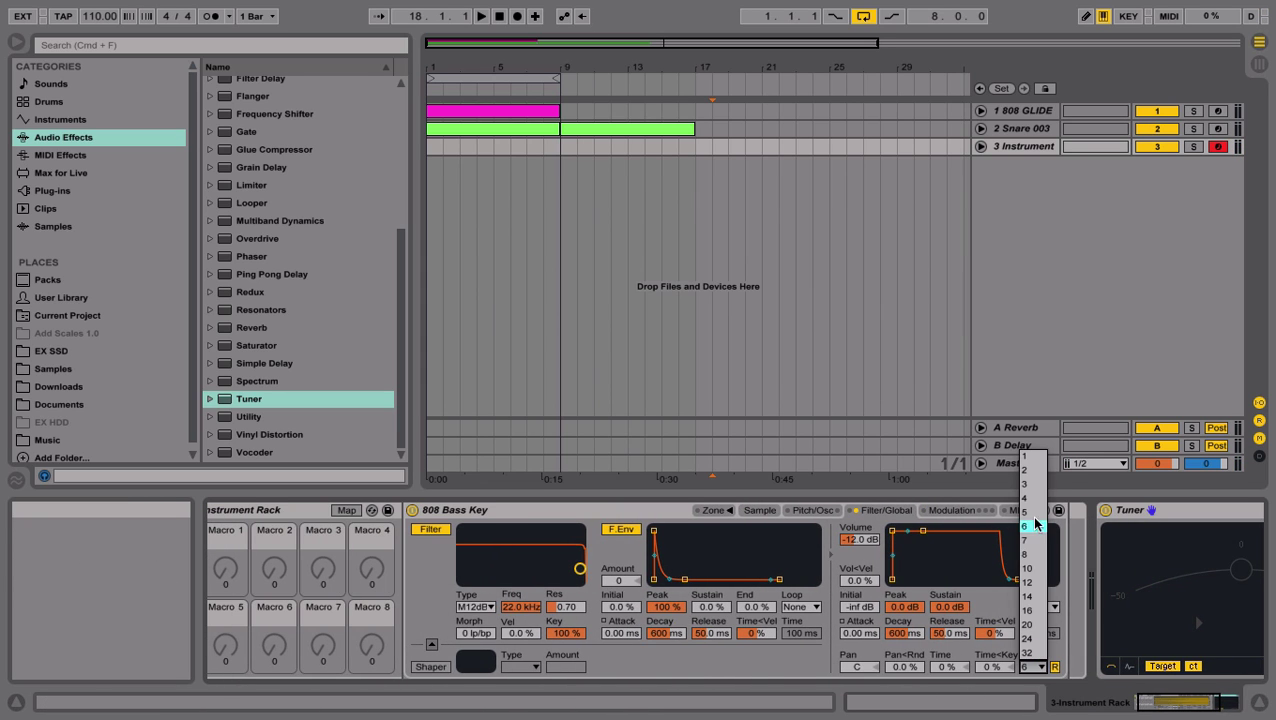
pyautogui.click(1030, 456)
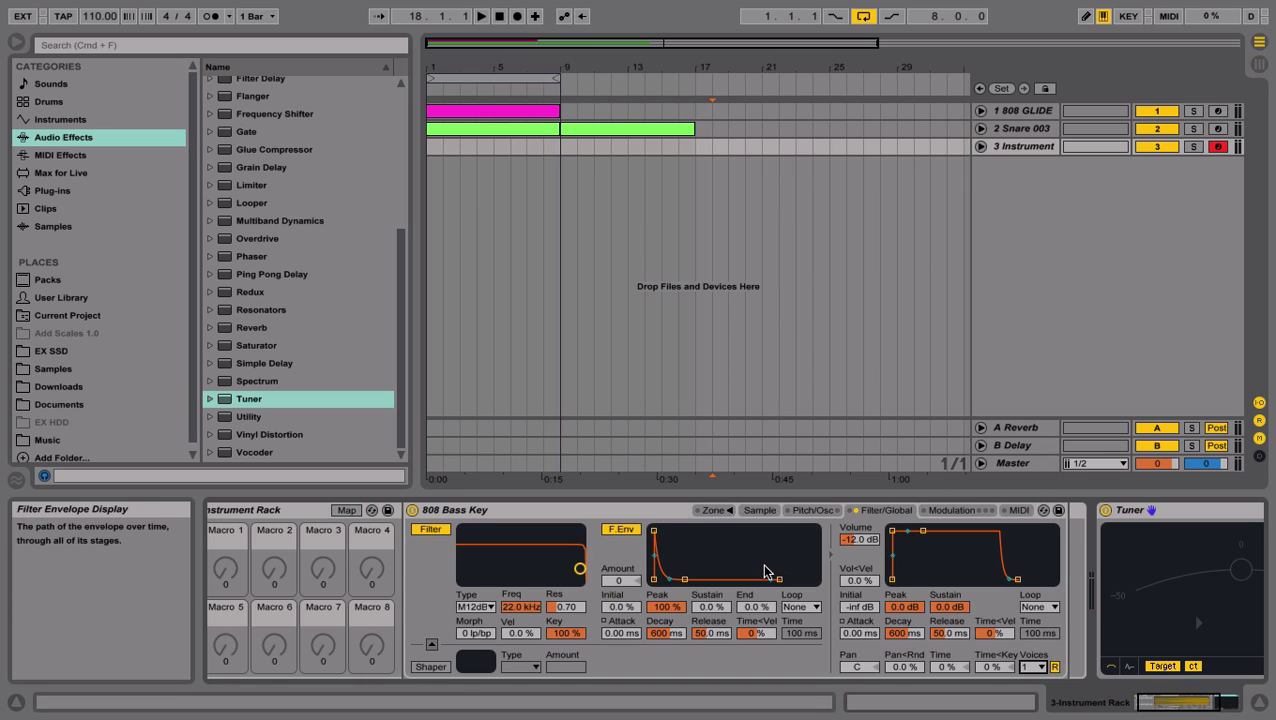
pyautogui.press('s')
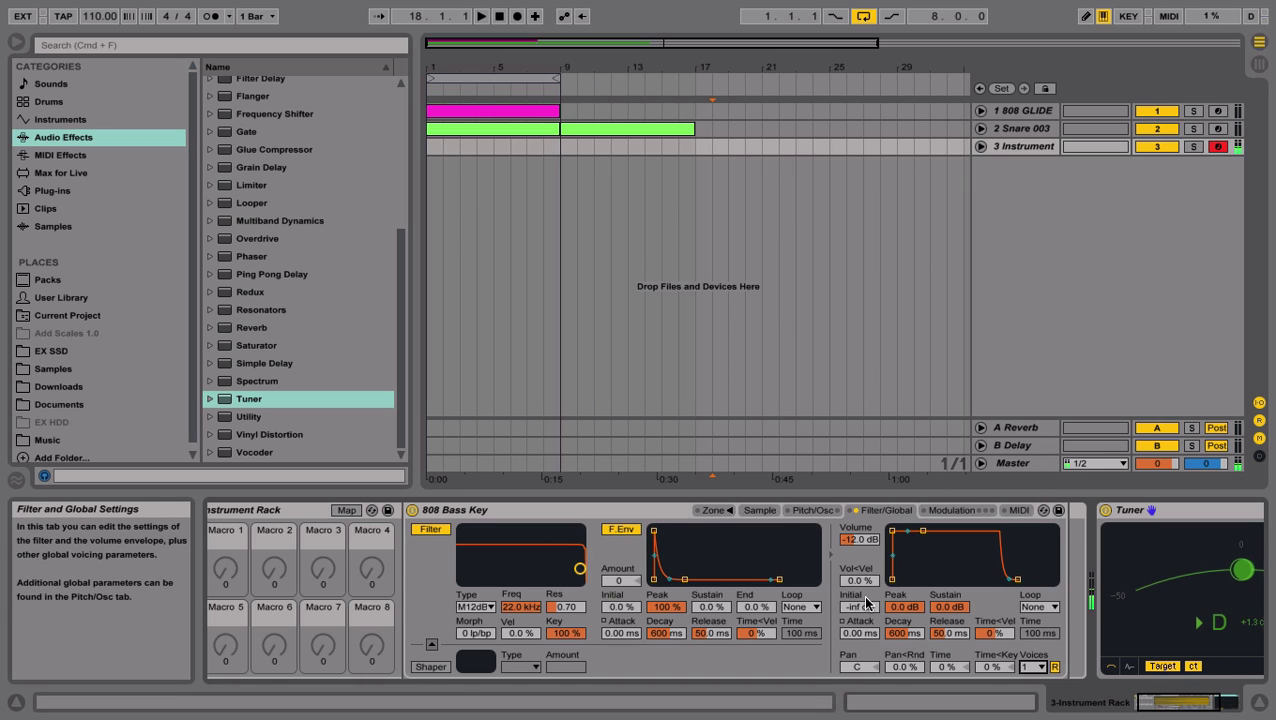
# - Set the Sampler's glide mode to Glide
pyautogui.click(812, 510)
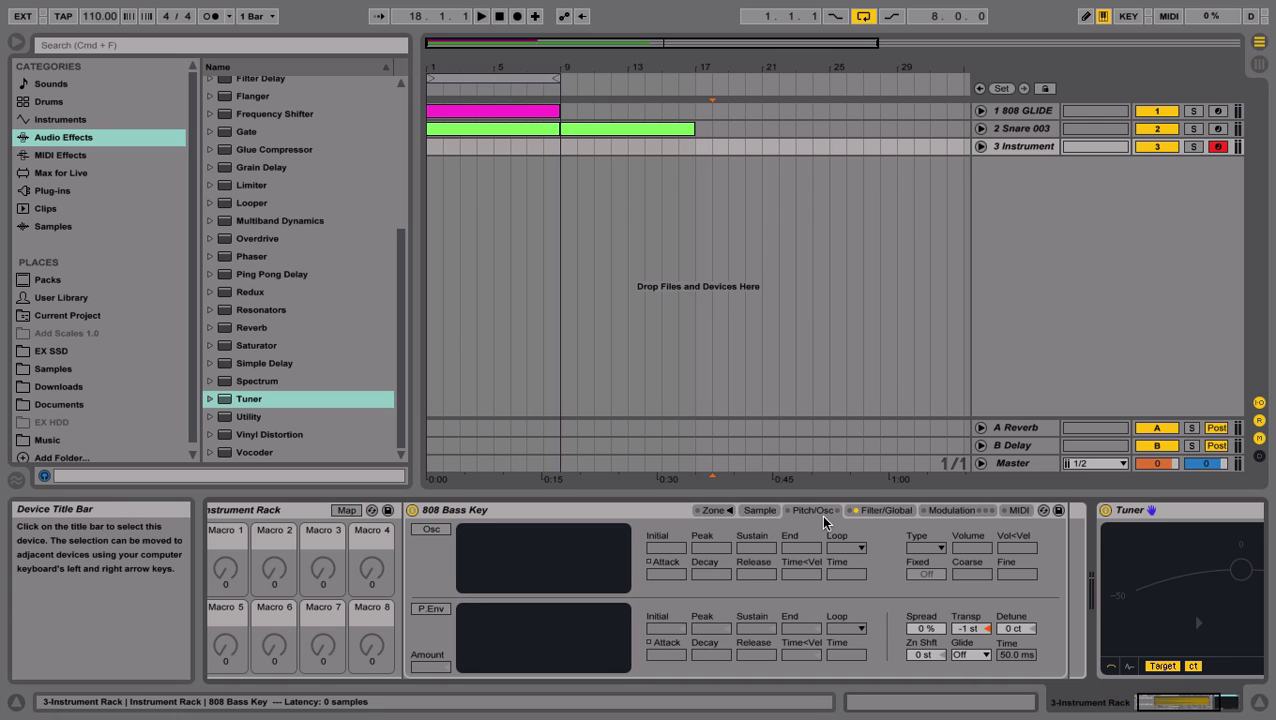
pyautogui.click(969, 655)
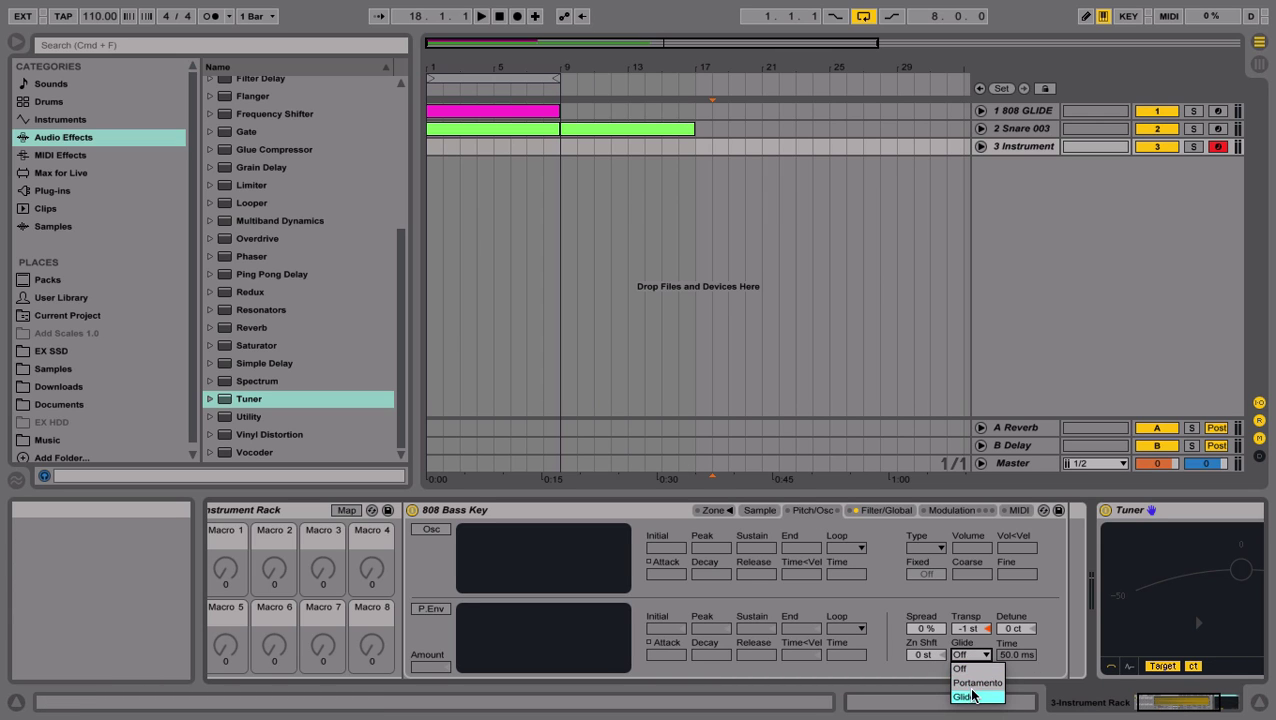
pyautogui.click(964, 697)
pyautogui.click(1007, 656)
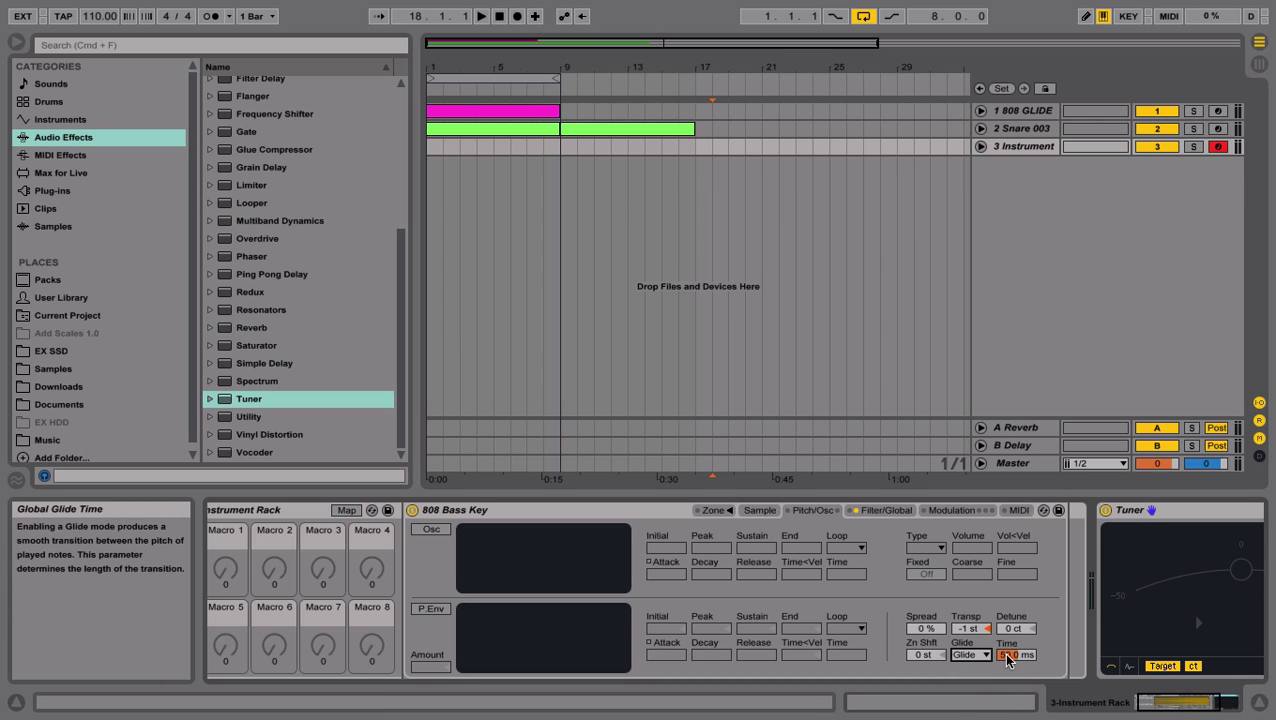
# - Set the release time of the Sampler's volume envelope to 1.00 ms
pyautogui.click(890, 511)
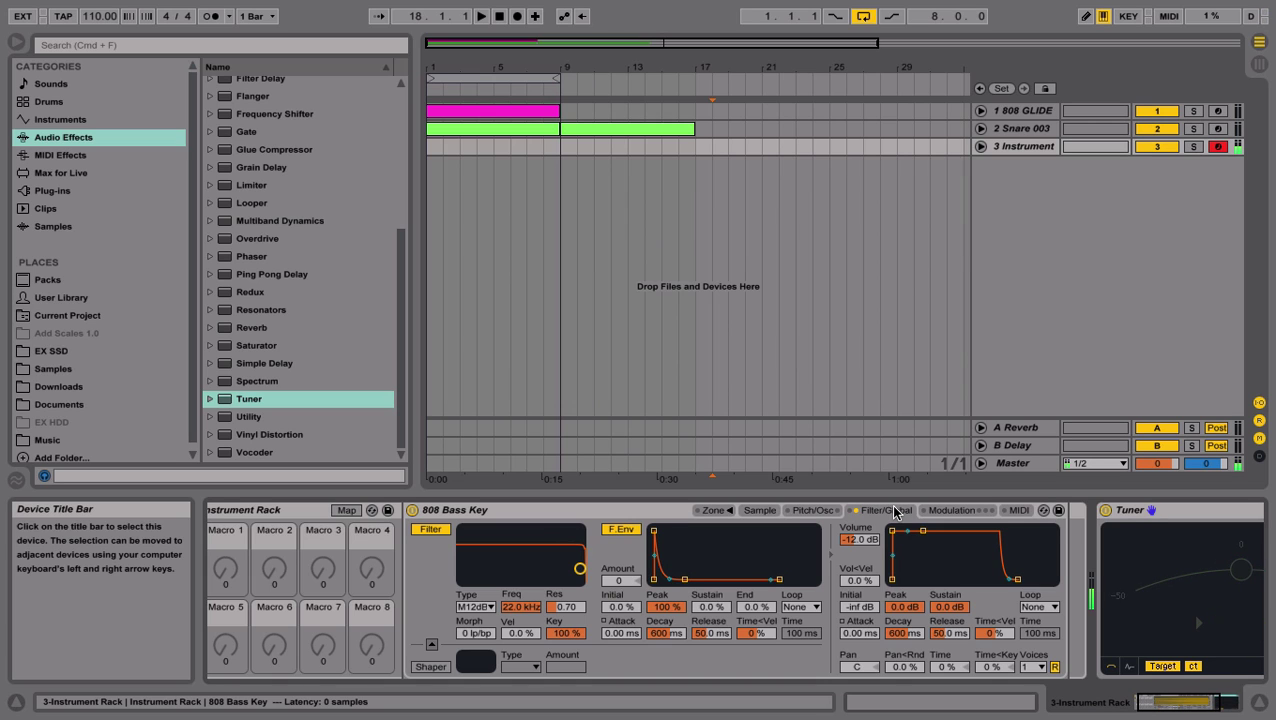
pyautogui.click(820, 510)
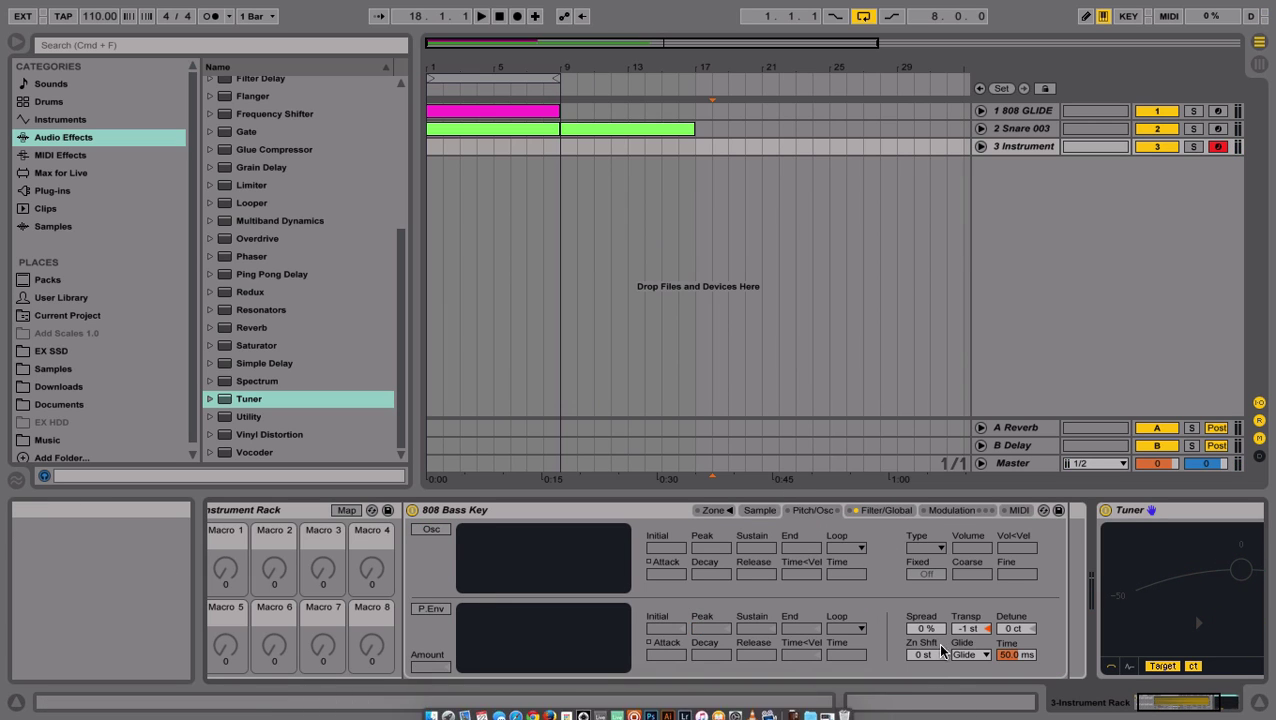
pyautogui.hscroll(-1, 972, 653)
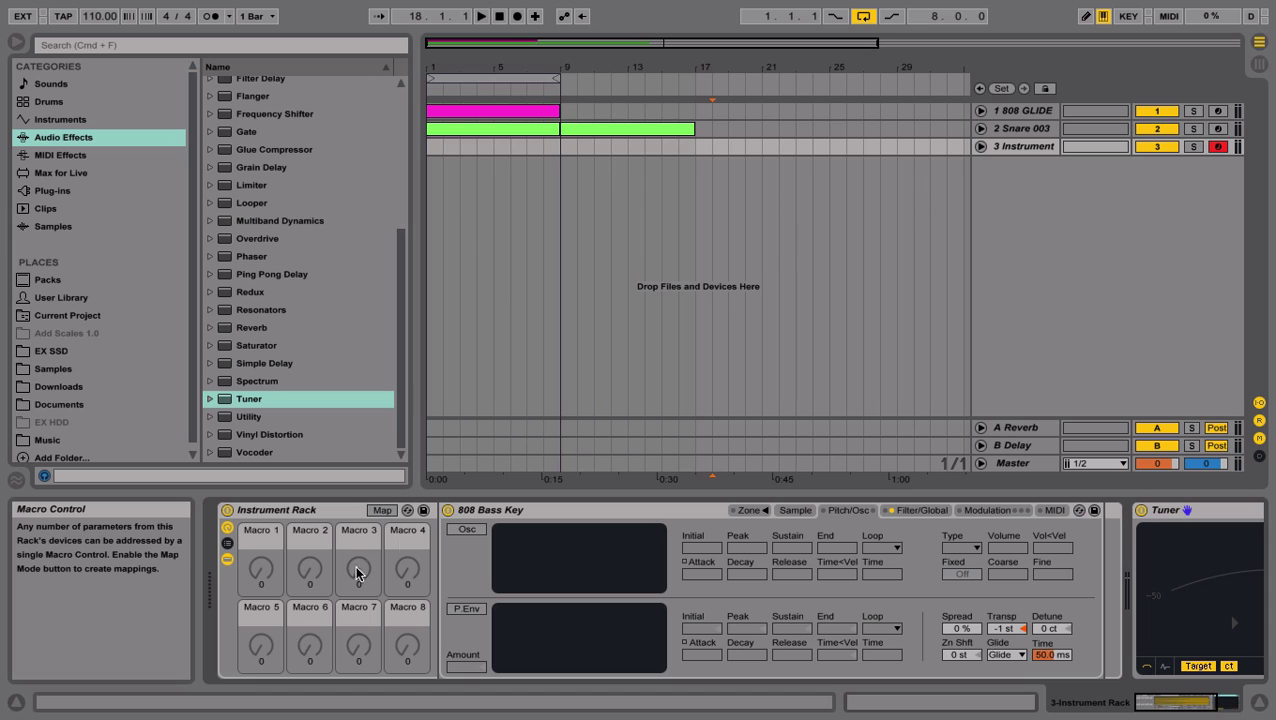
pyautogui.click(779, 513)
pyautogui.click(845, 512)
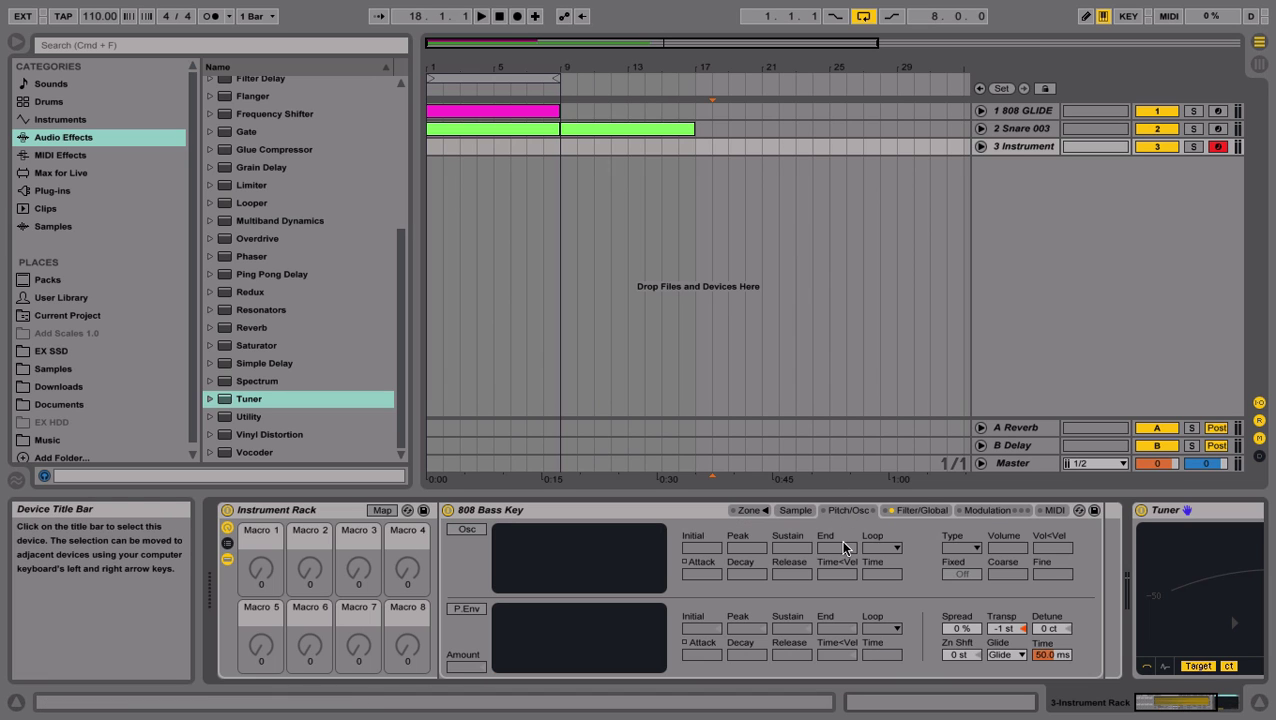
pyautogui.click(918, 510)
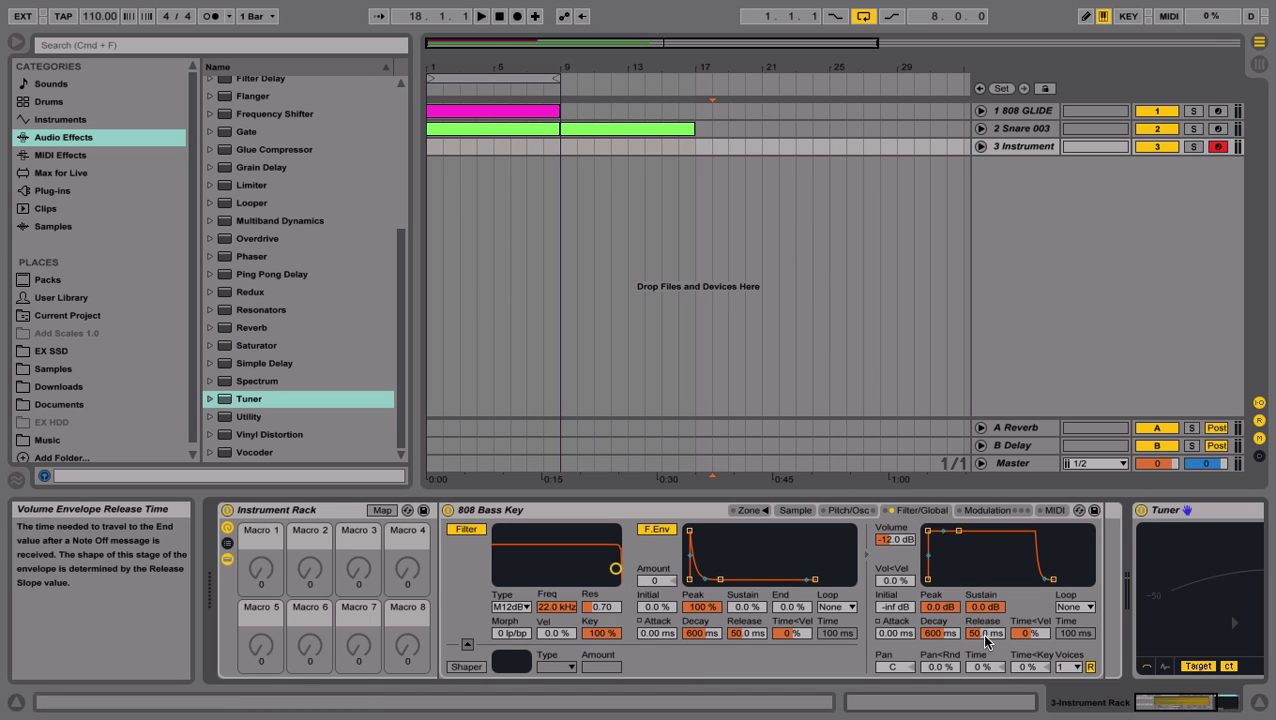
pyautogui.click(981, 636)
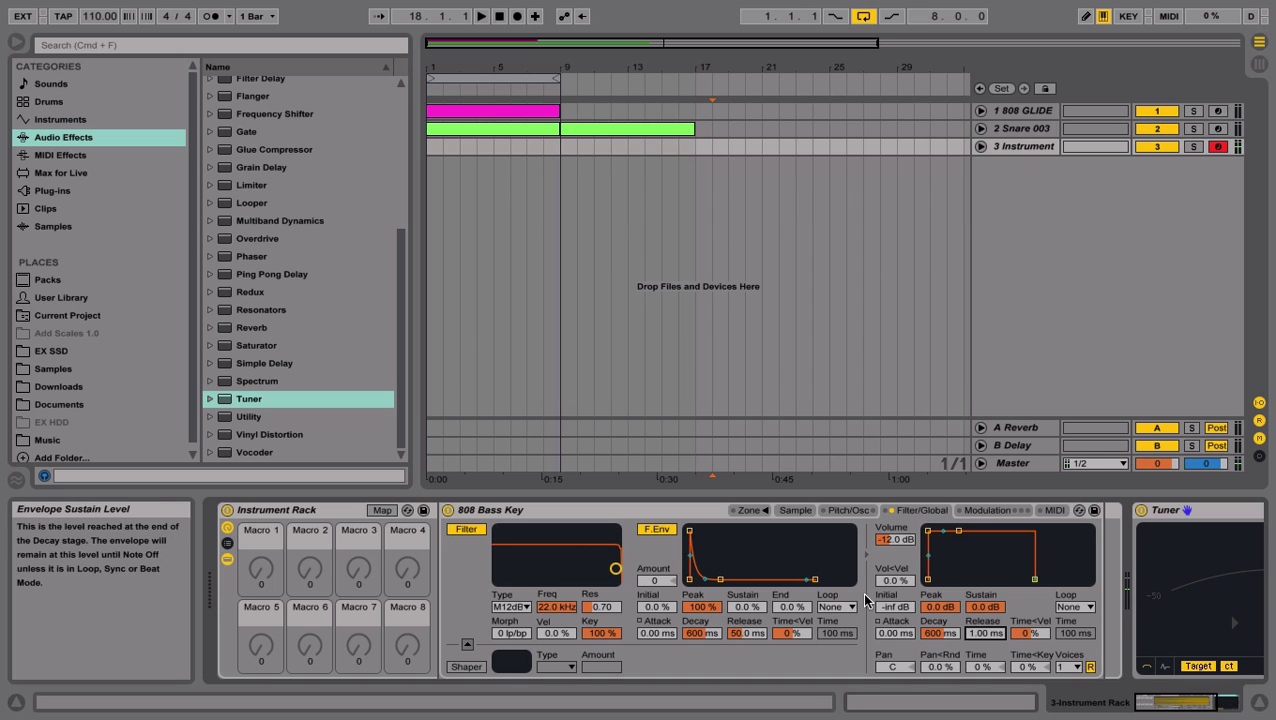
pyautogui.click(895, 539)
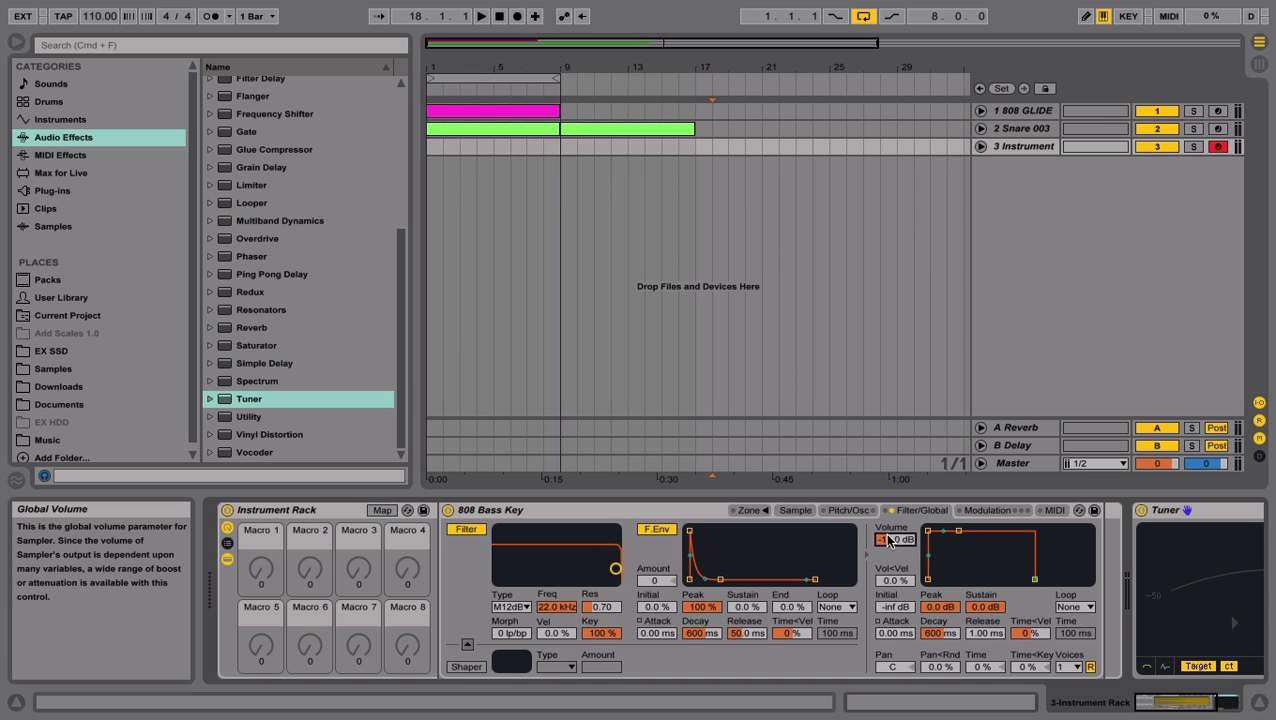
# - Map the Sampler's glide mode to Macro 1 and its glide time to Macro 2
pyautogui.click(865, 513)
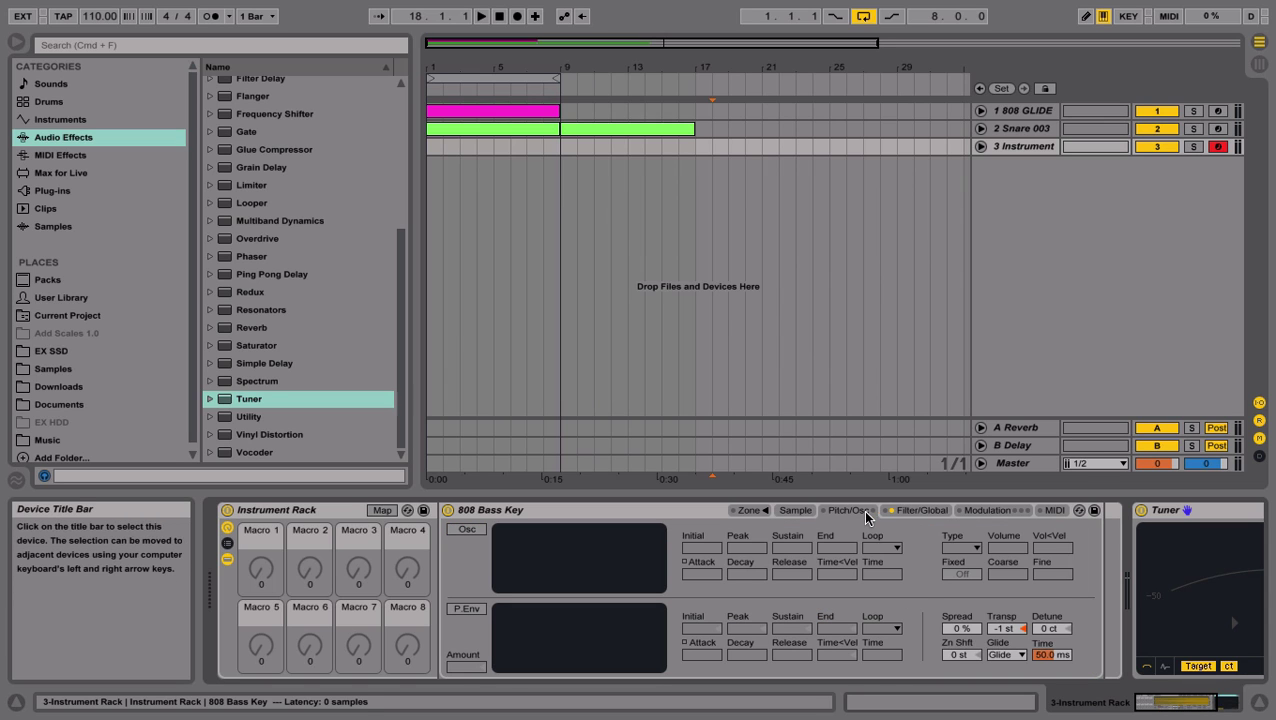
pyautogui.click(1007, 654)
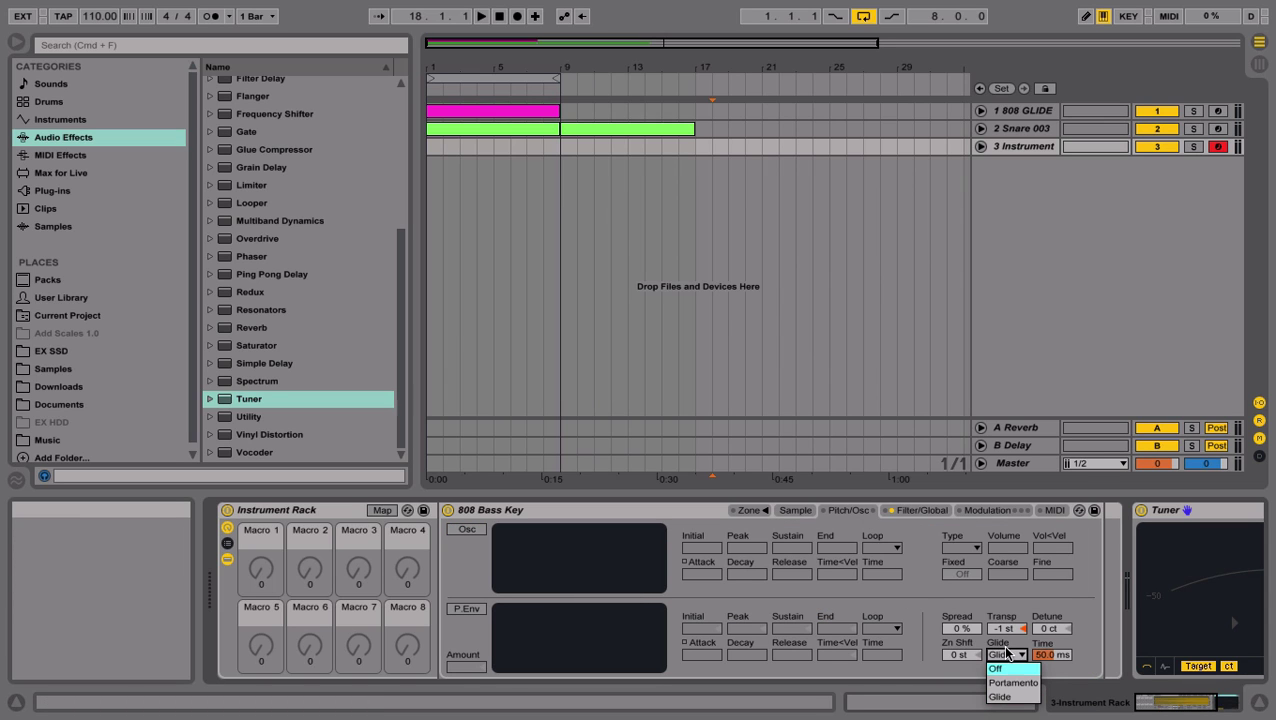
pyautogui.click(1005, 668)
pyautogui.rightClick(1005, 655)
pyautogui.click(1100, 550)
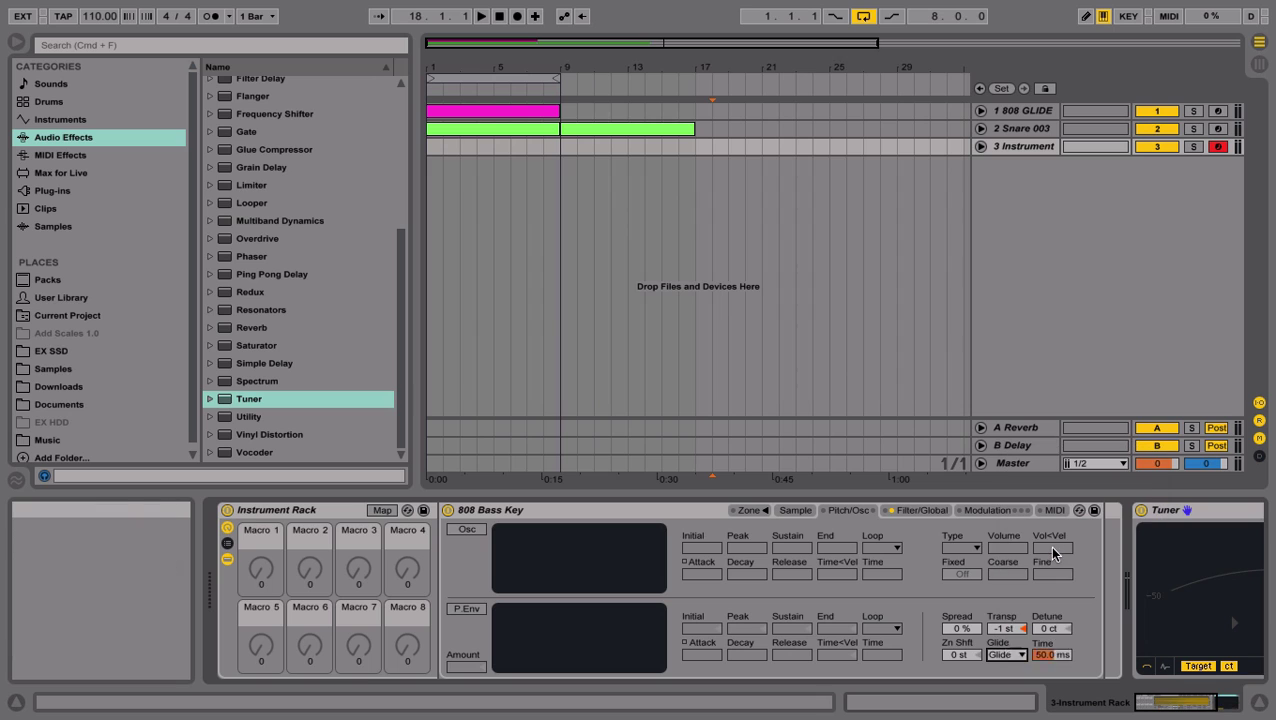
pyautogui.rightClick(1050, 654)
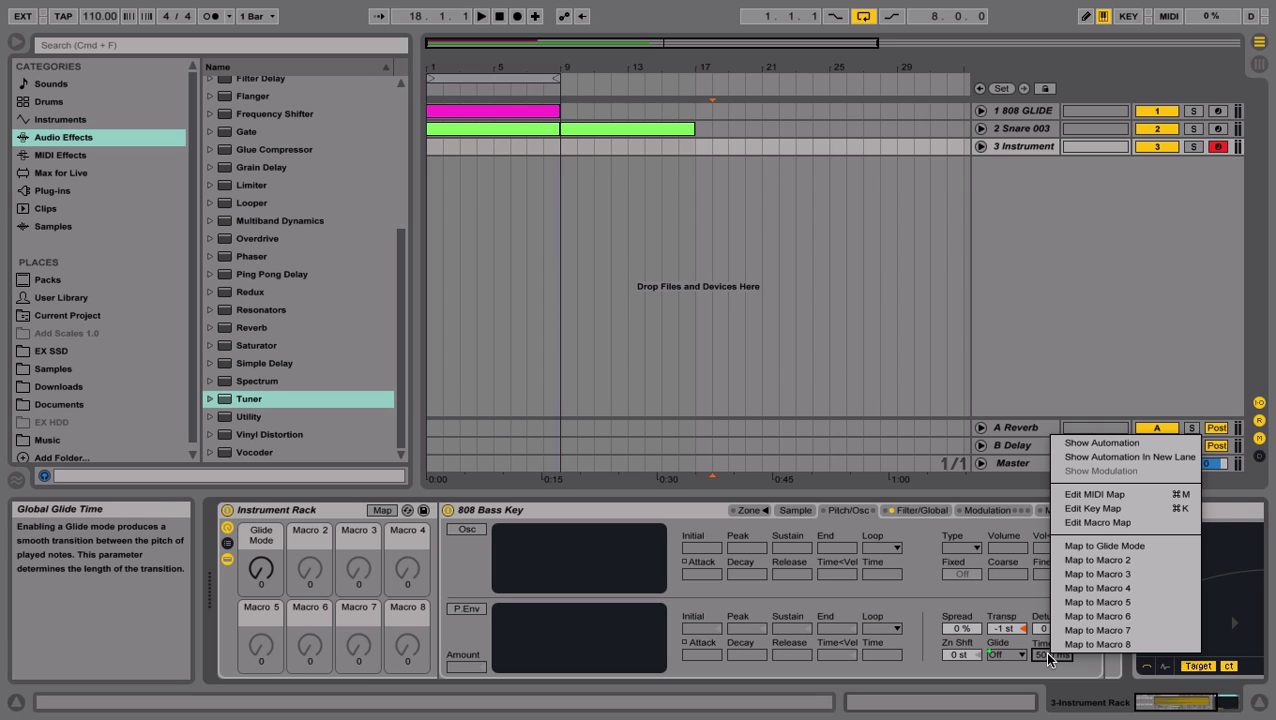
pyautogui.click(1088, 566)
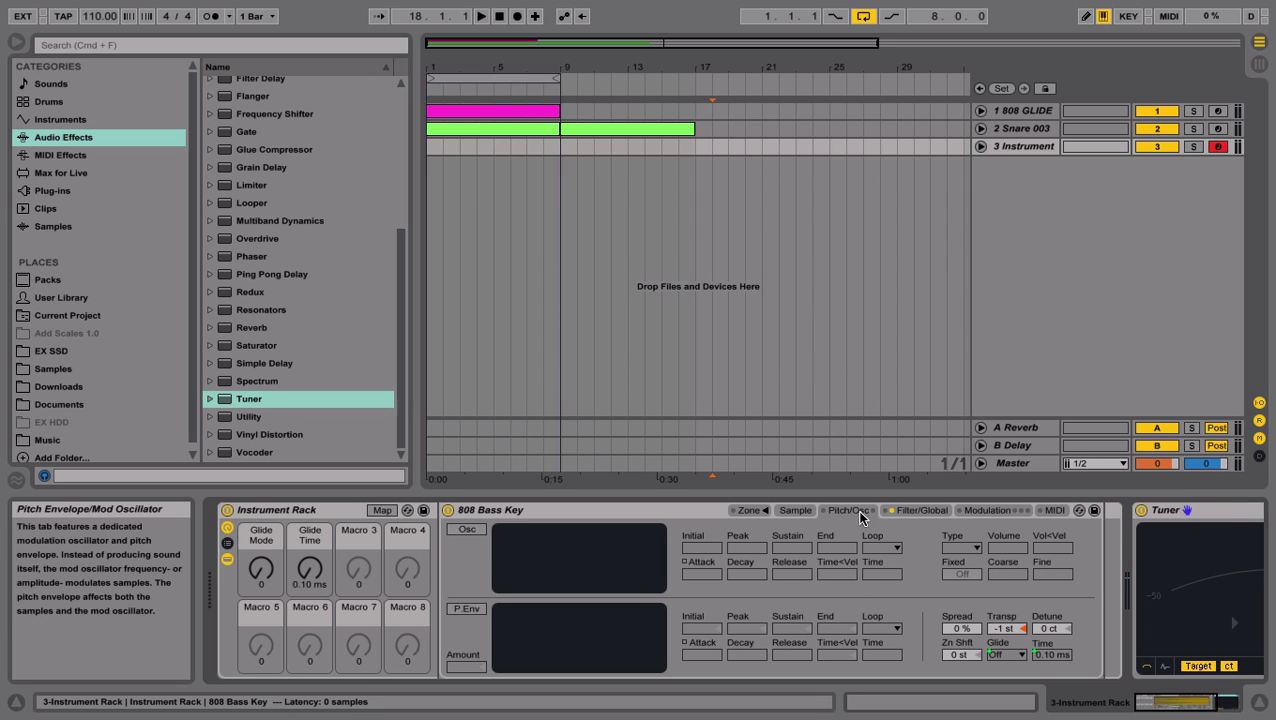
# - Map the volume envelope's release to Macro 3 and the Sampler's global volume to Macro 4
pyautogui.click(918, 512)
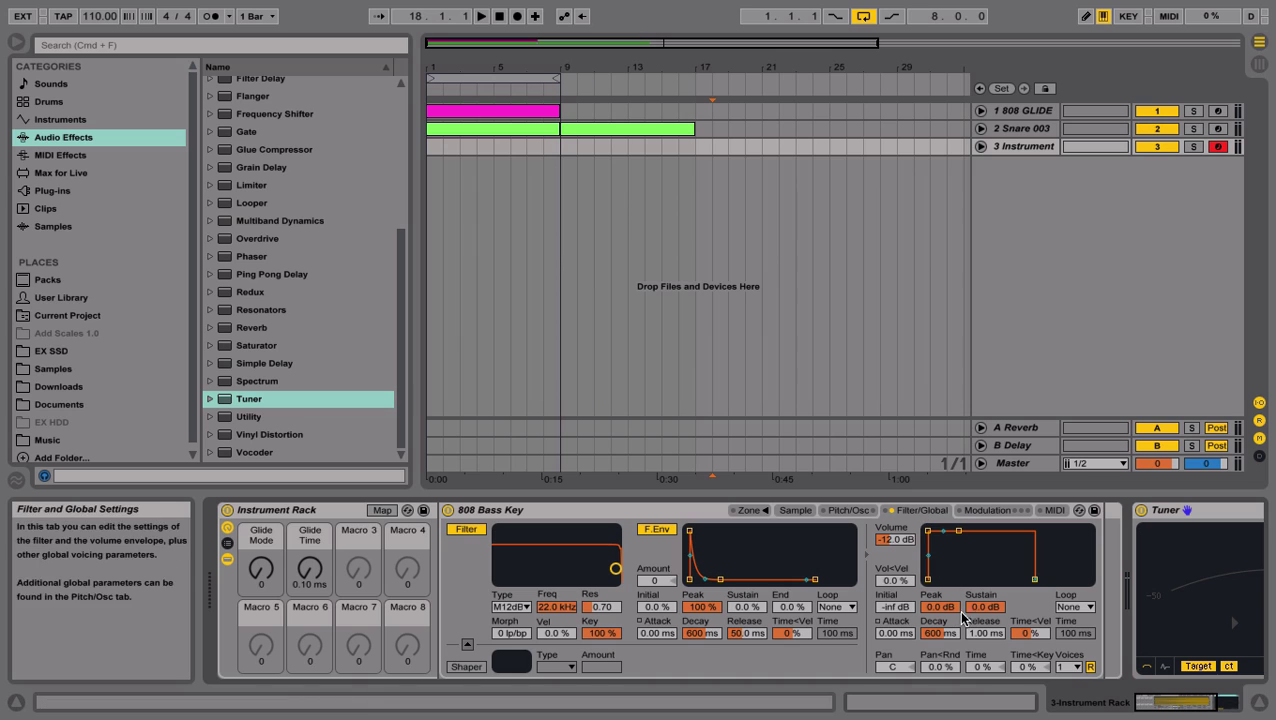
pyautogui.rightClick(985, 635)
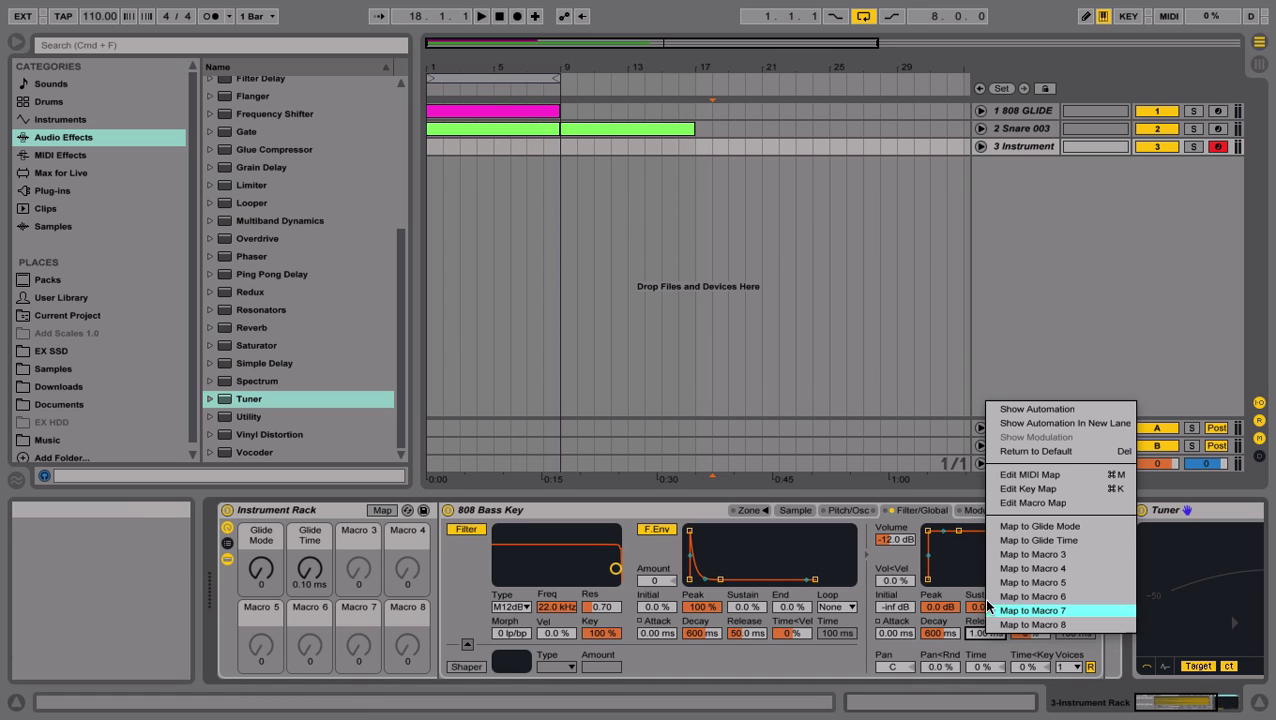
pyautogui.click(1030, 555)
pyautogui.rightClick(903, 540)
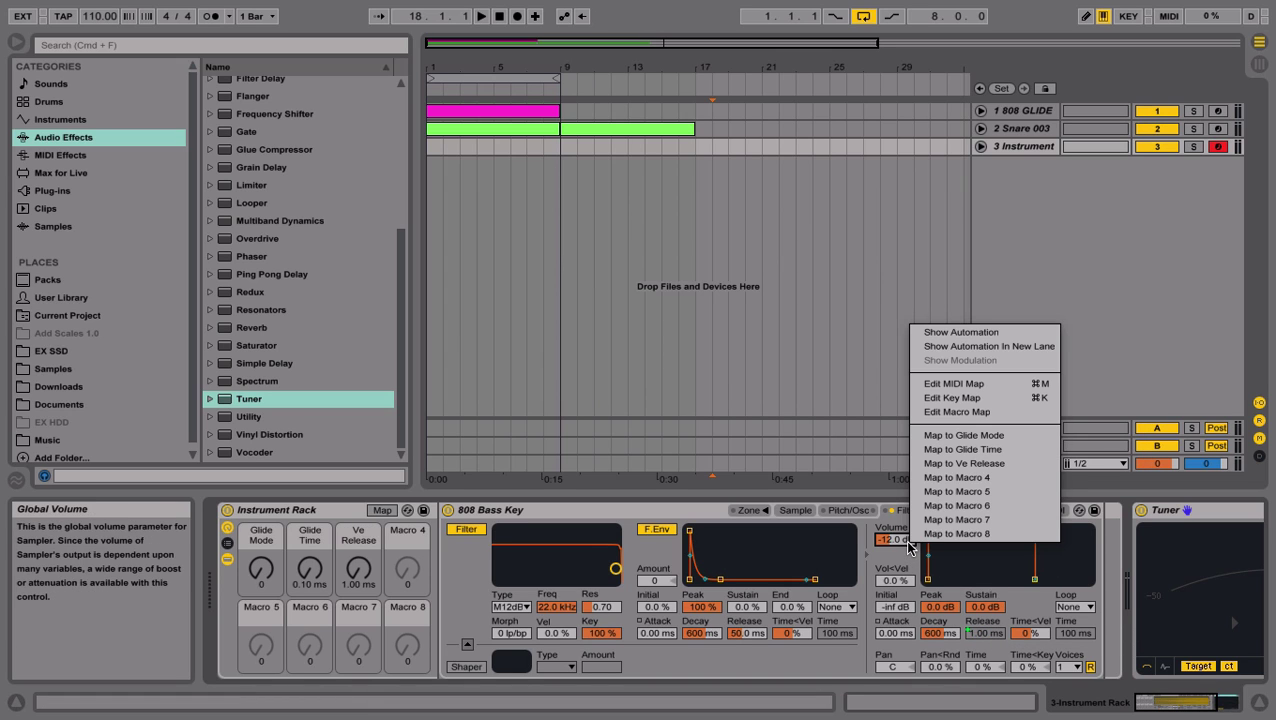
pyautogui.click(960, 488)
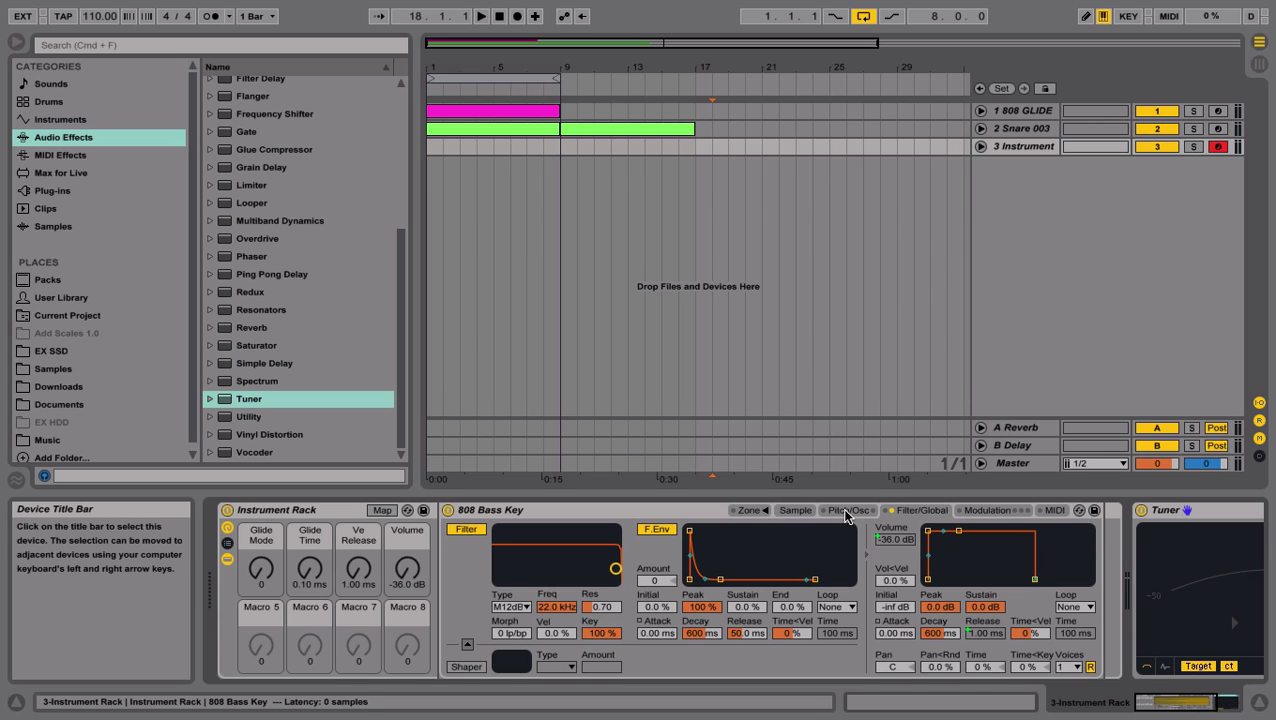
# - Map the filter's type, frequency and resonance to Macros 5, 6 and 7
pyautogui.rightClick(509, 607)
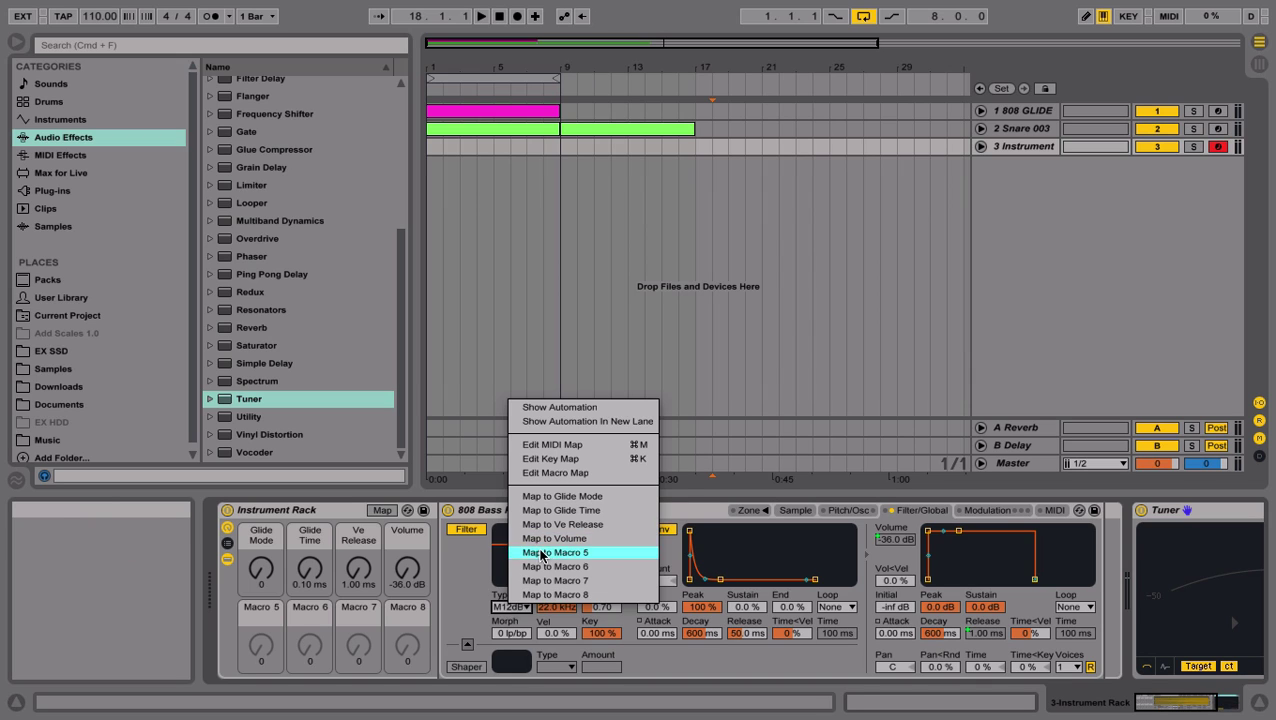
pyautogui.click(542, 552)
pyautogui.click(556, 607)
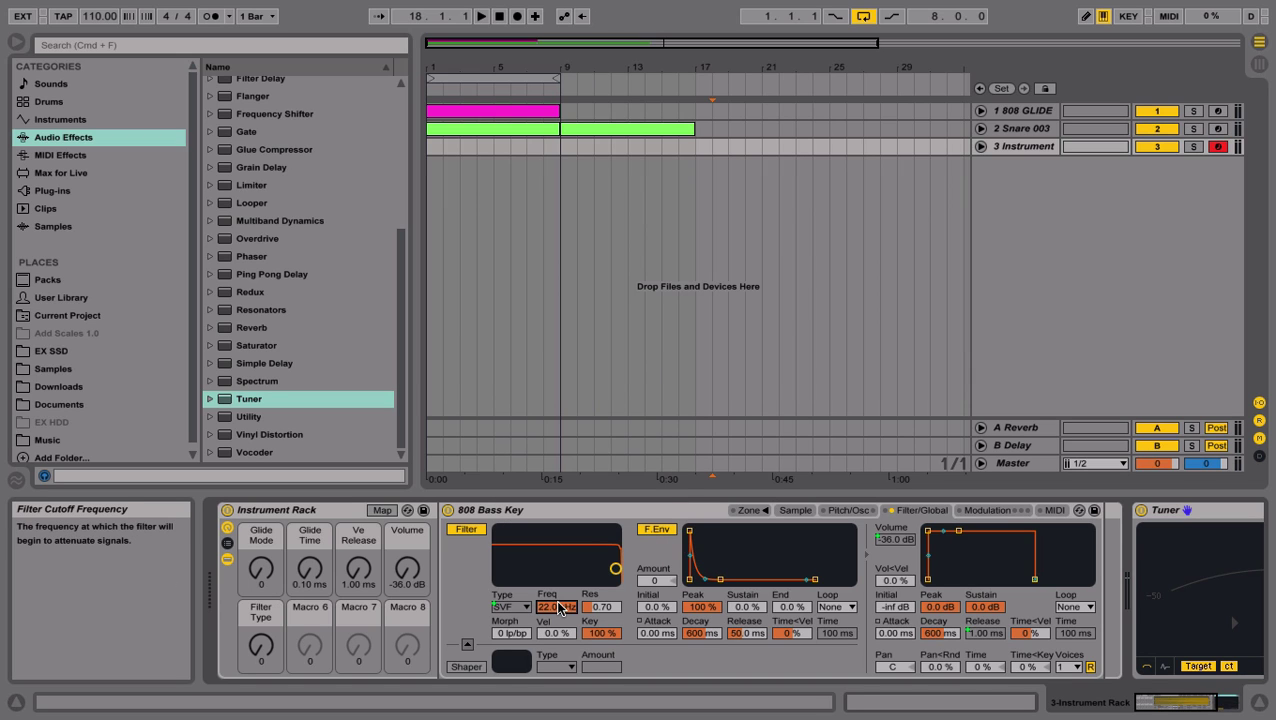
pyautogui.rightClick(558, 607)
pyautogui.click(600, 566)
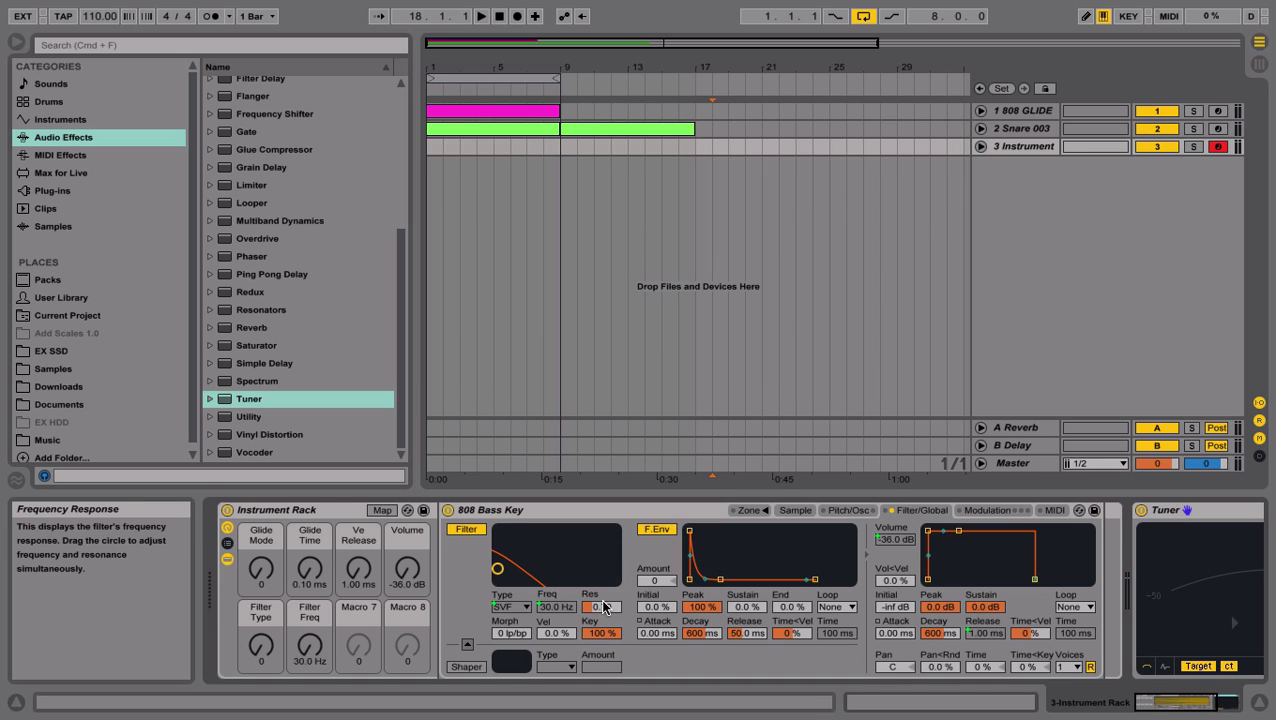
pyautogui.rightClick(603, 606)
pyautogui.click(645, 587)
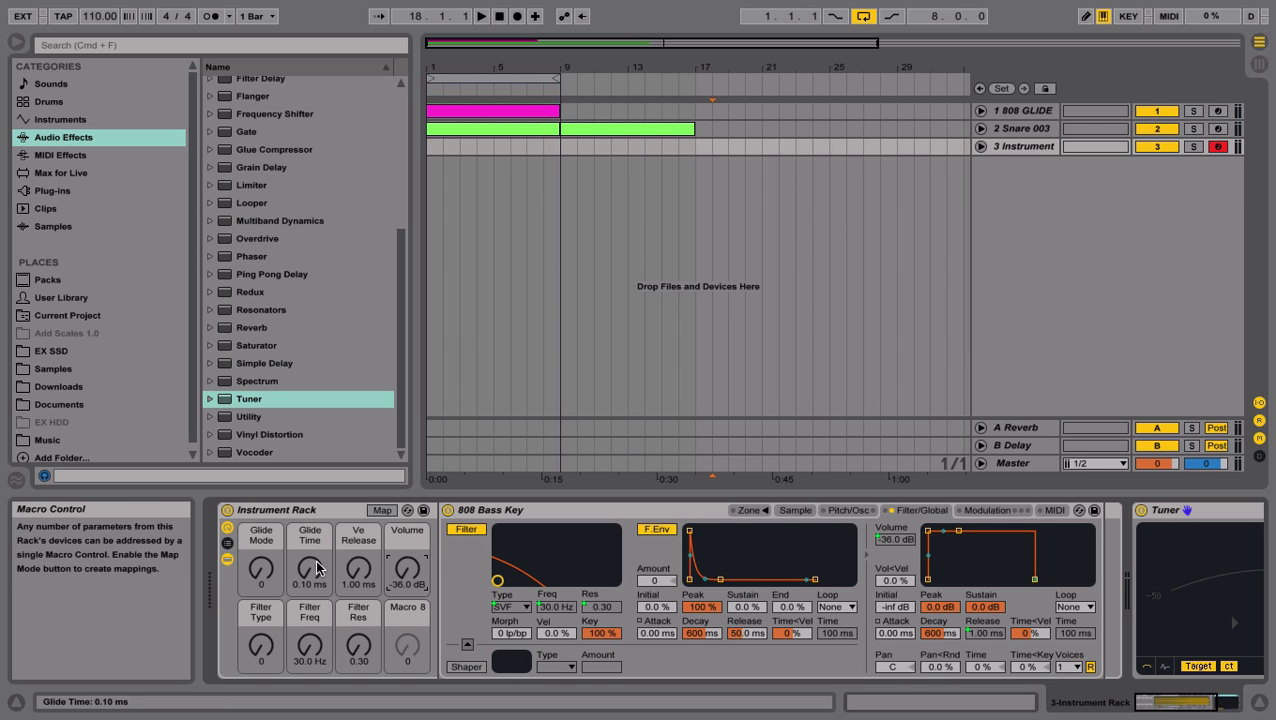
# - Rename the Ve Release macro as "808 Release"
pyautogui.click(369, 538)
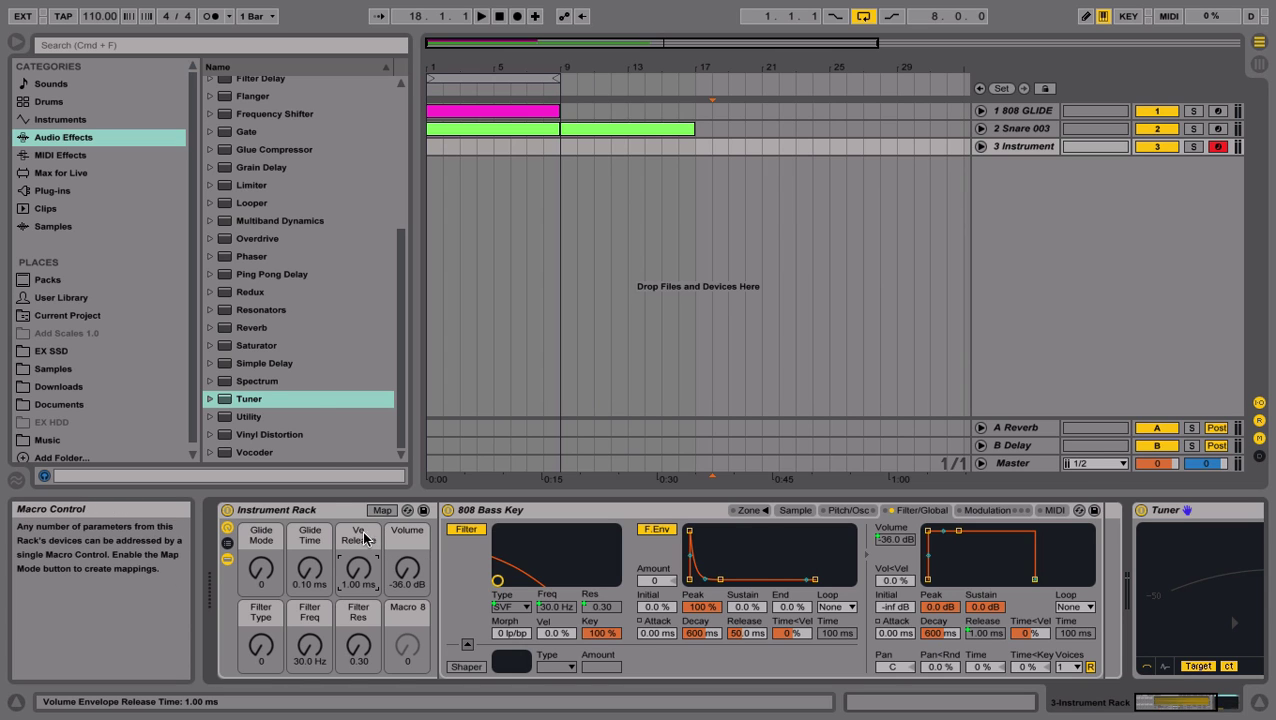
pyautogui.rightClick(316, 538)
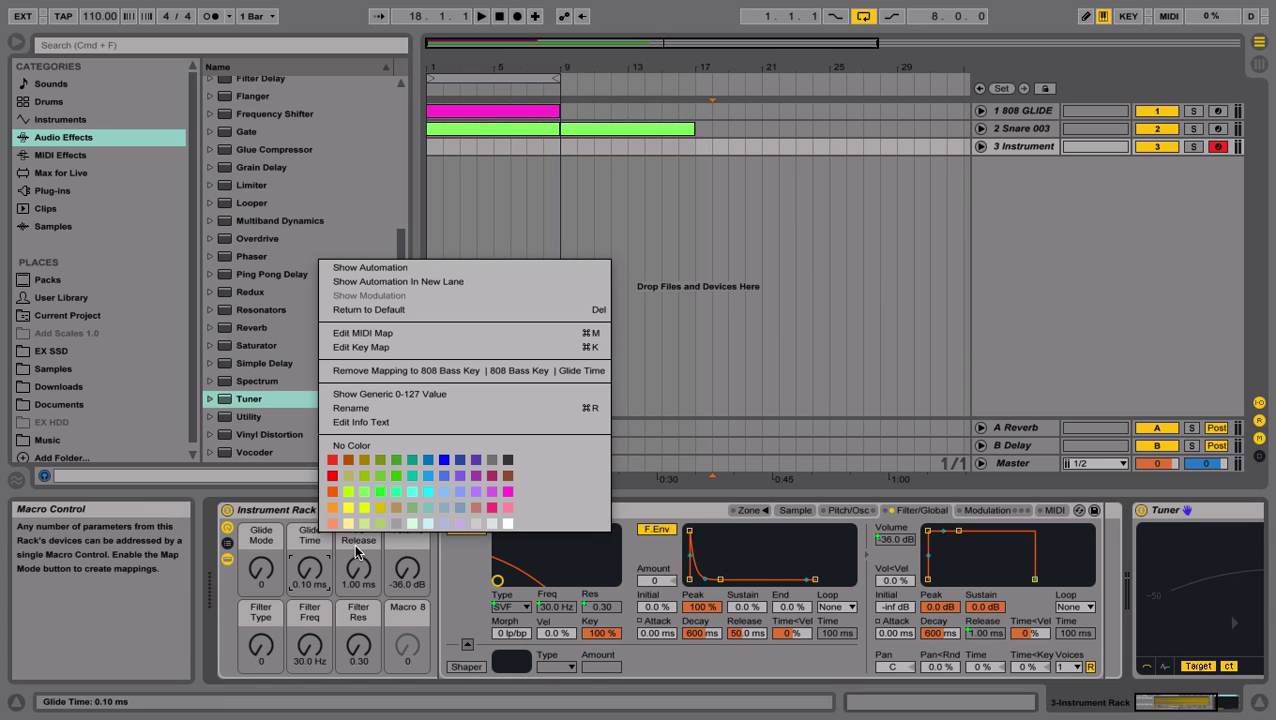
pyautogui.click(356, 550)
pyautogui.rightClick(359, 542)
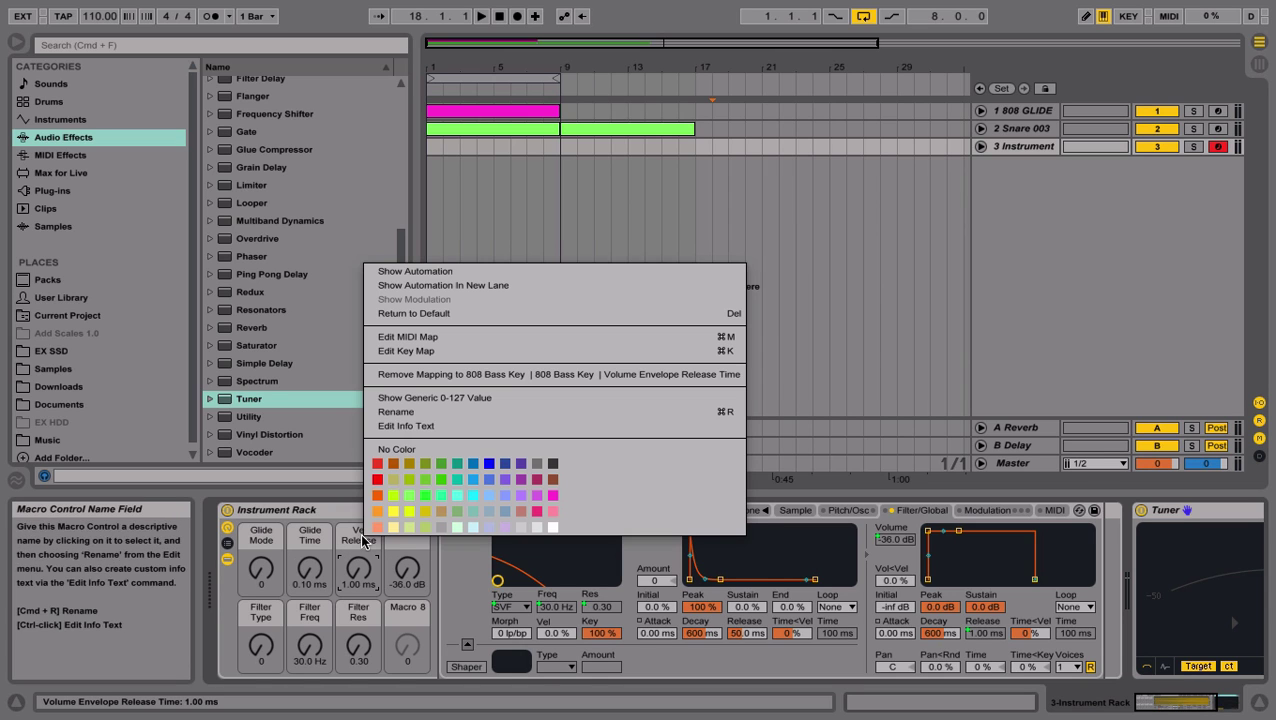
pyautogui.click(421, 413)
pyautogui.write('808')
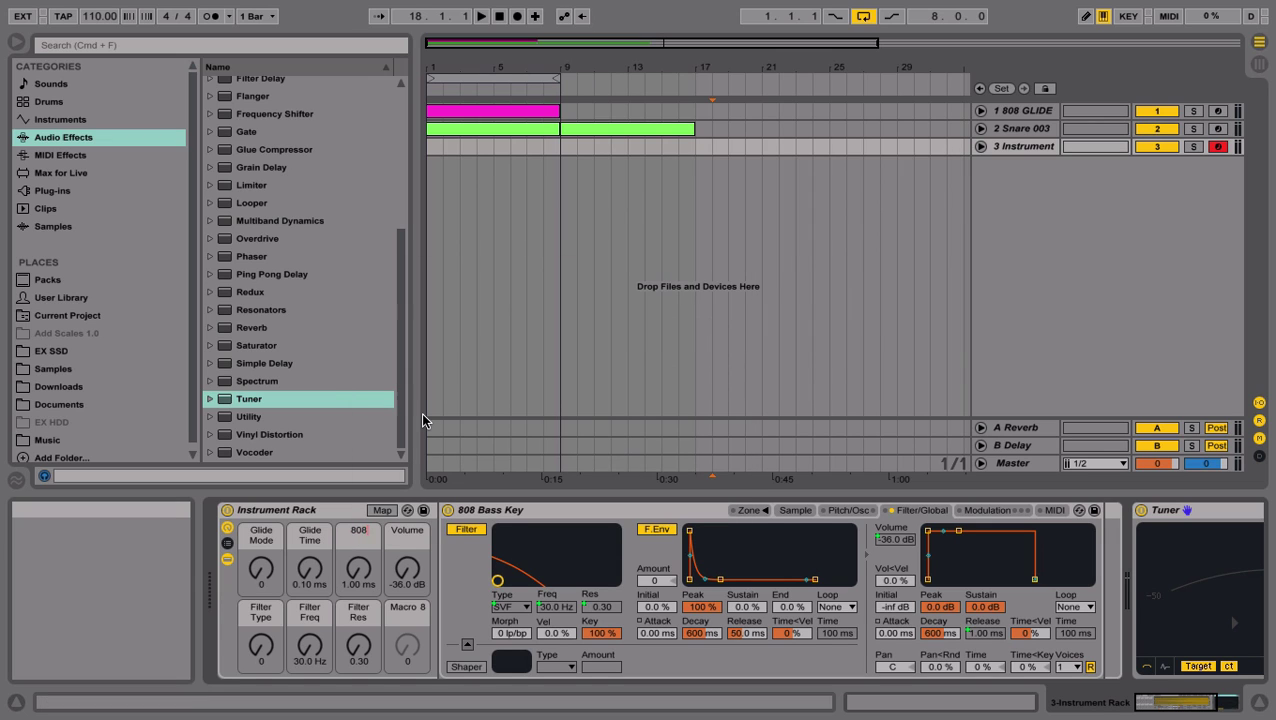
pyautogui.write(' Release')
pyautogui.press('Return')
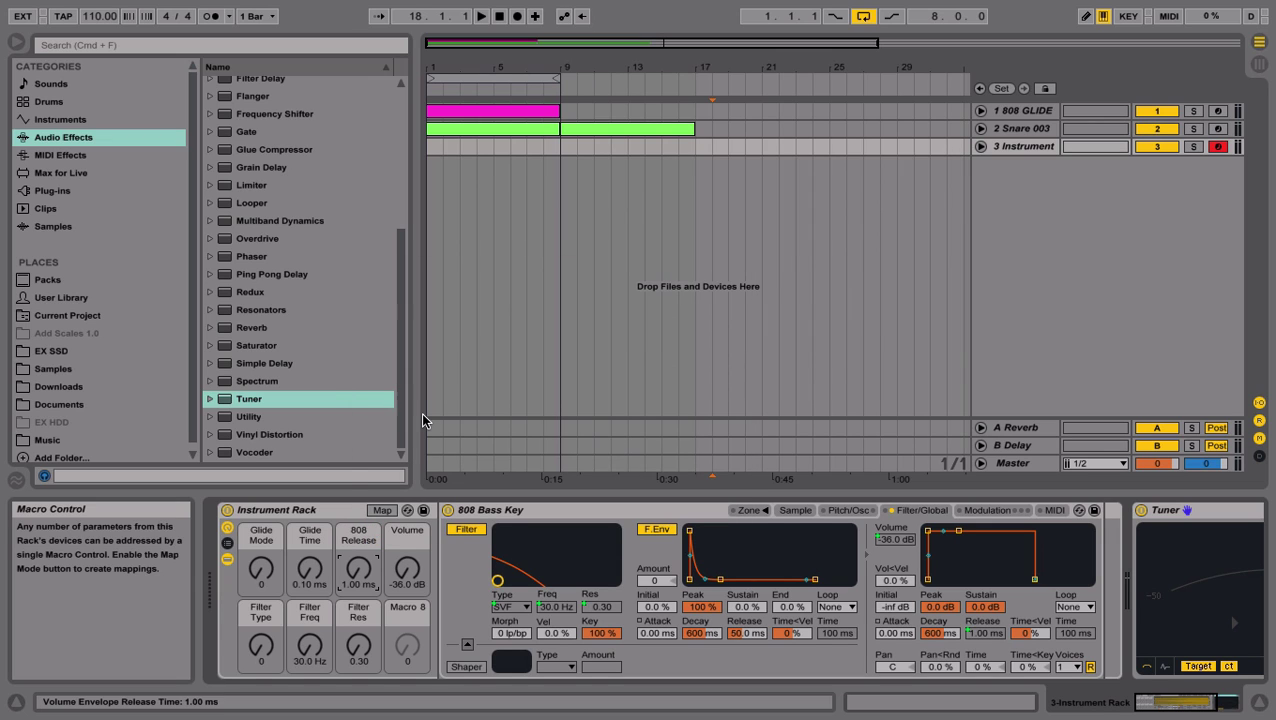
# - Set the Glide Mode macro to 127 and the Glide Time macro to 50.0 ms
pyautogui.rightClick(318, 530)
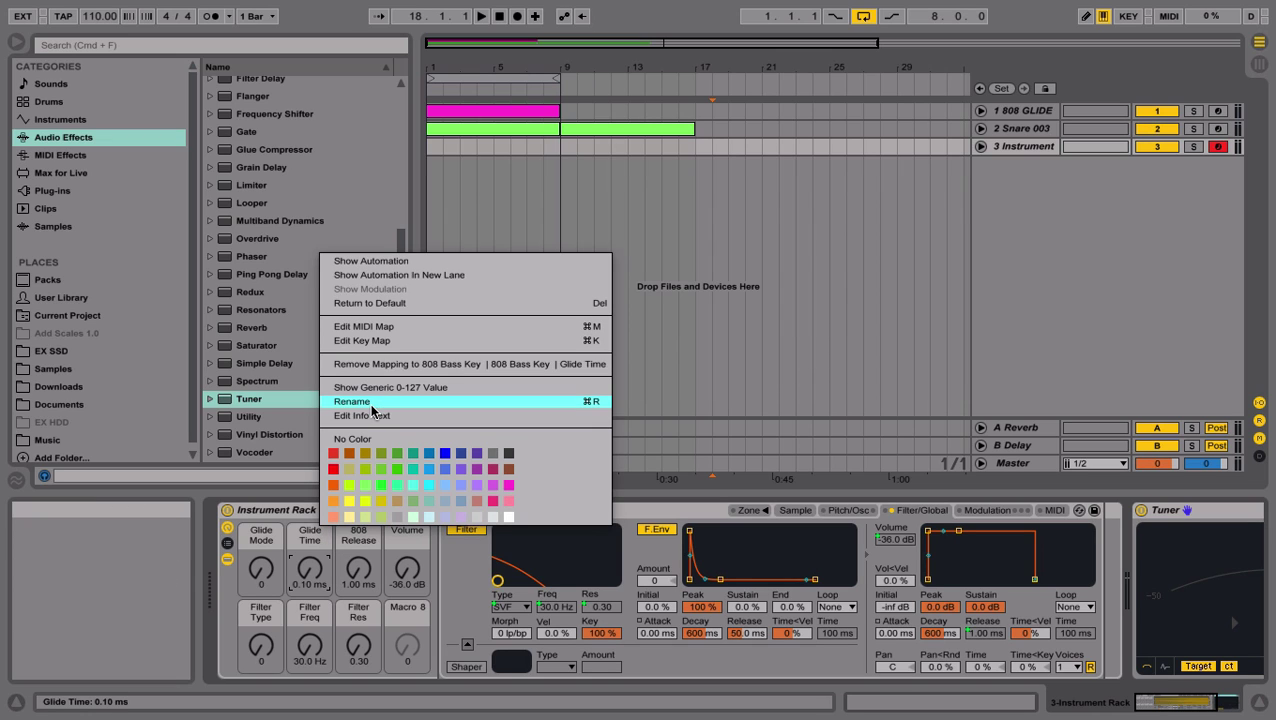
pyautogui.click(307, 570)
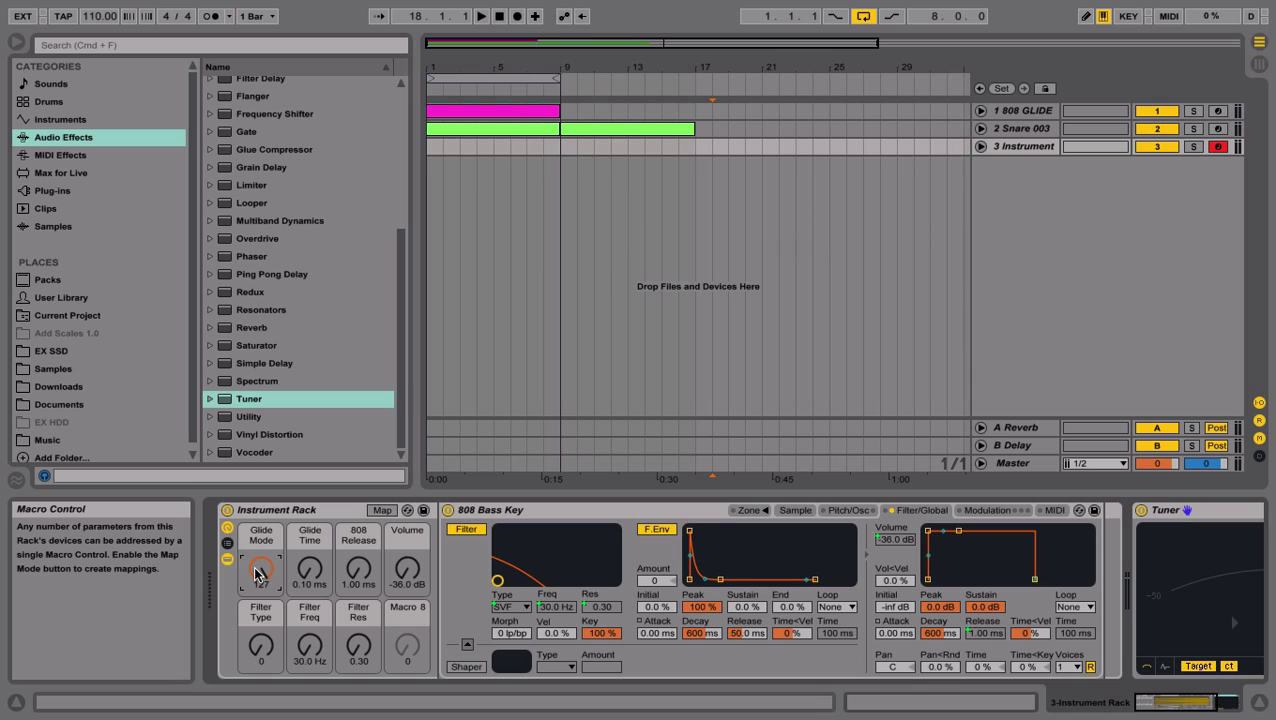
pyautogui.rightClick(307, 577)
pyautogui.press('Escape')
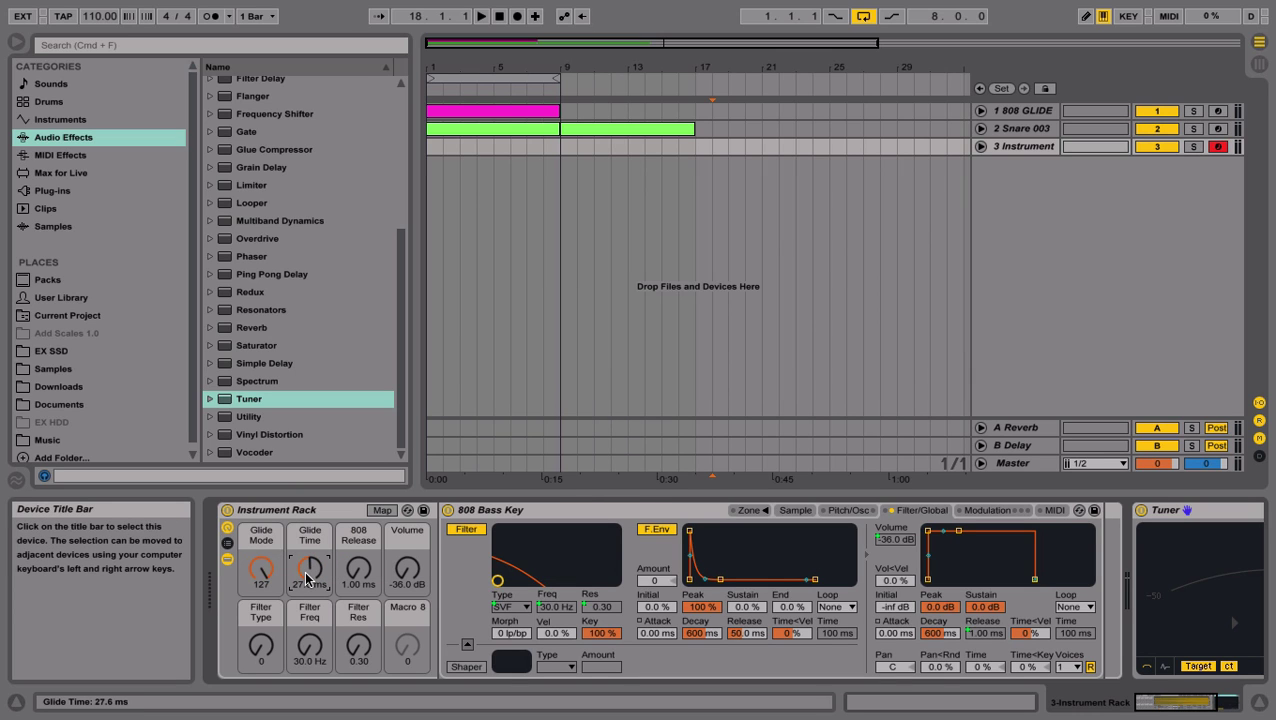
pyautogui.write('50')
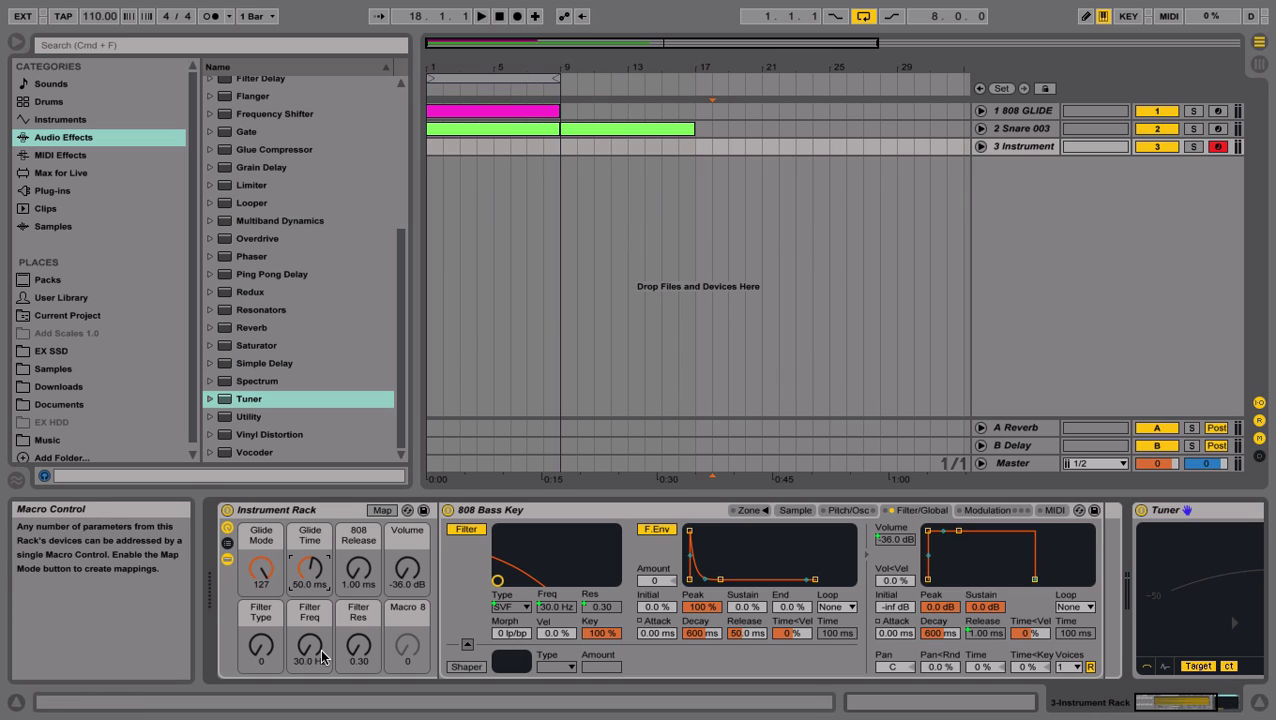
# - Set the Filter Type macro to 127, Filter Freq to 22.0 kHz and Filter Res to 1.30
pyautogui.moveTo(261, 648); pyautogui.dragTo(261, 560)
pyautogui.moveTo(310, 645); pyautogui.dragTo(310, 540)
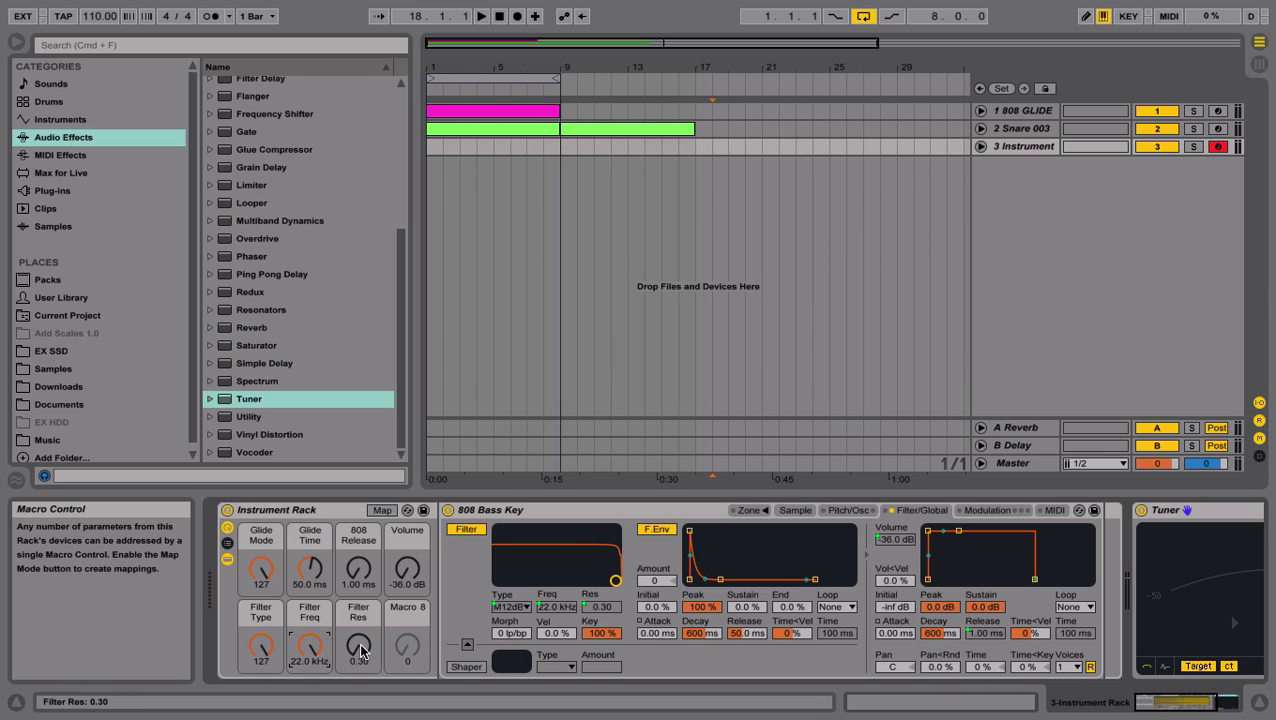
pyautogui.moveTo(358, 645); pyautogui.dragTo(358, 612)
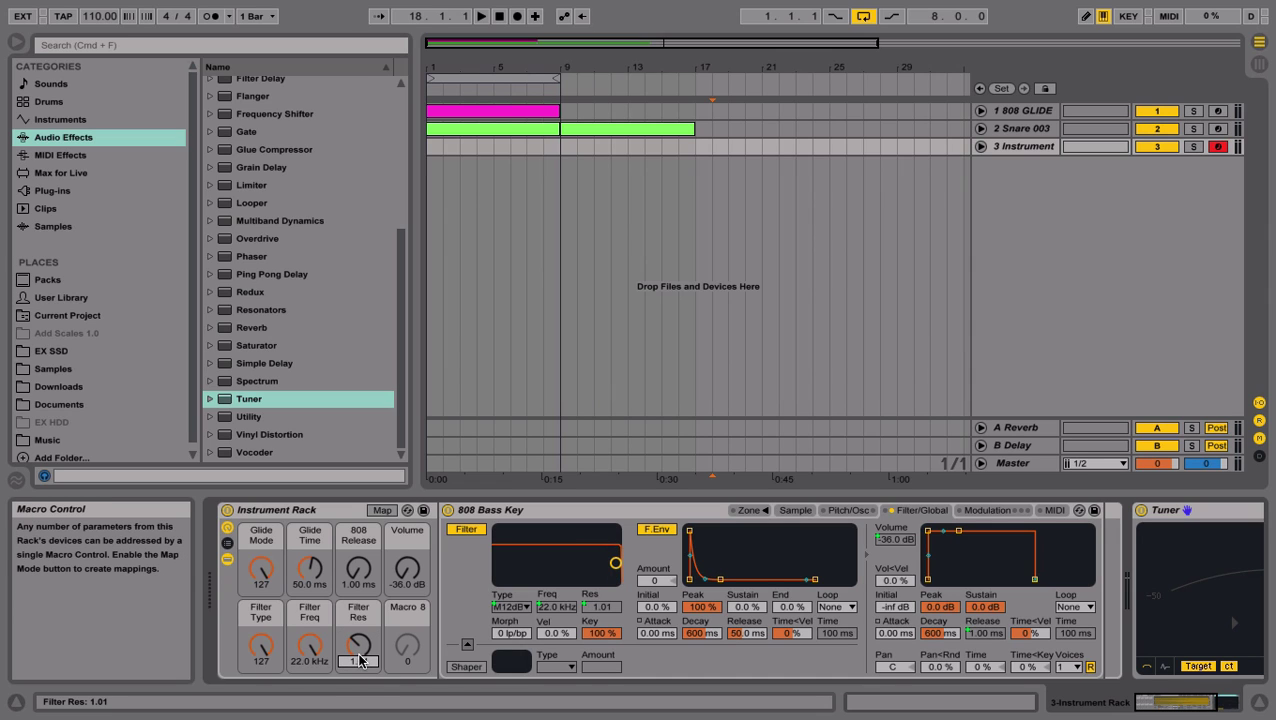
pyautogui.press('Return')
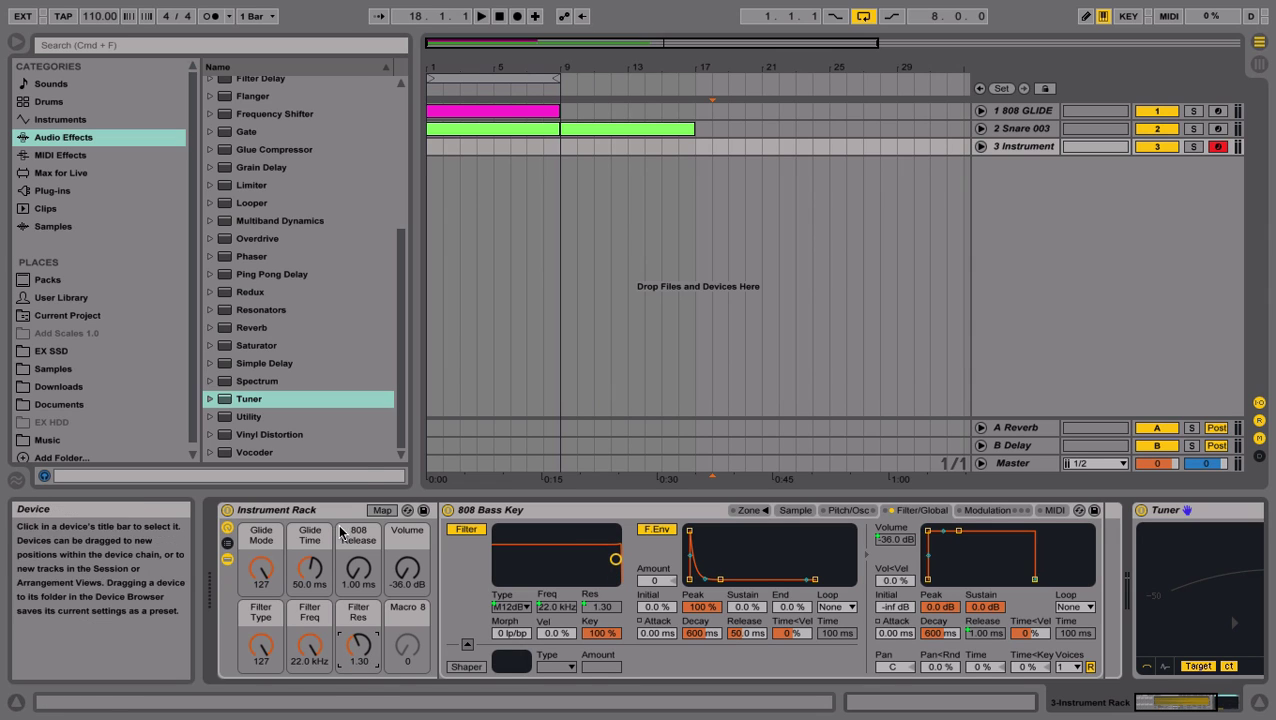
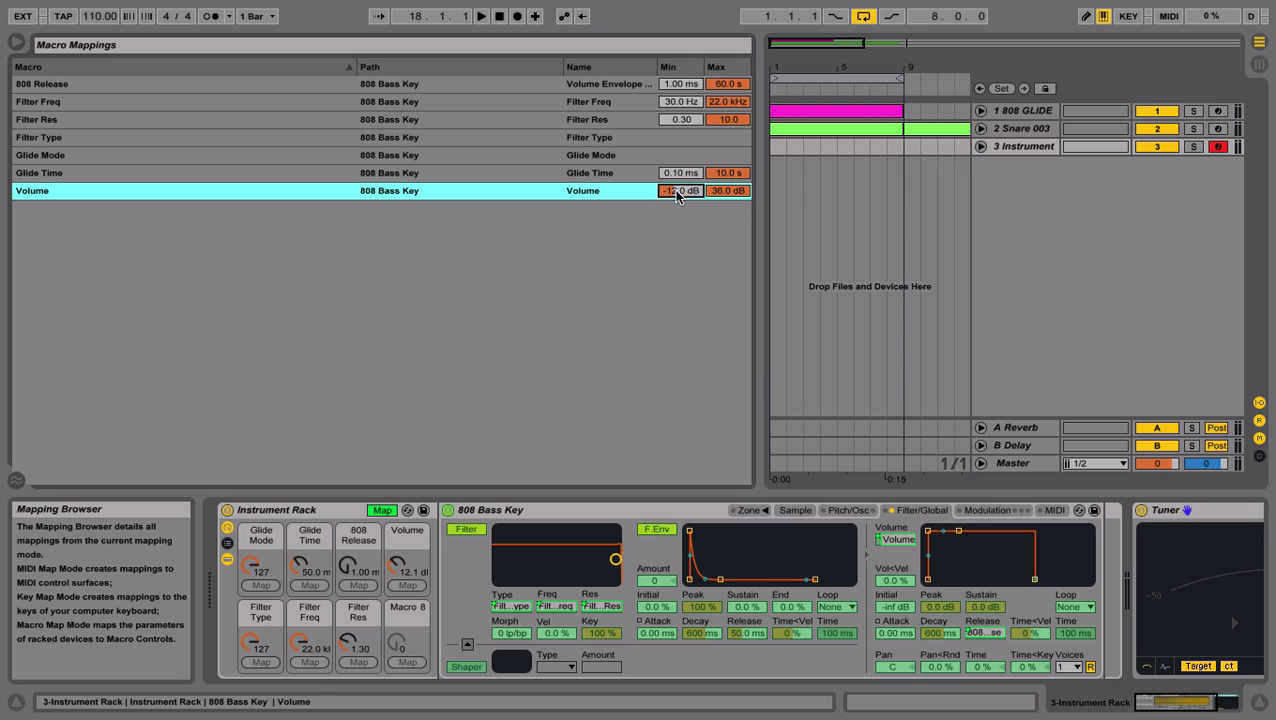
# - Set the minimum of the Glide Time macro mapping to 50.0 ms and exit macro mapping
pyautogui.click(683, 174)
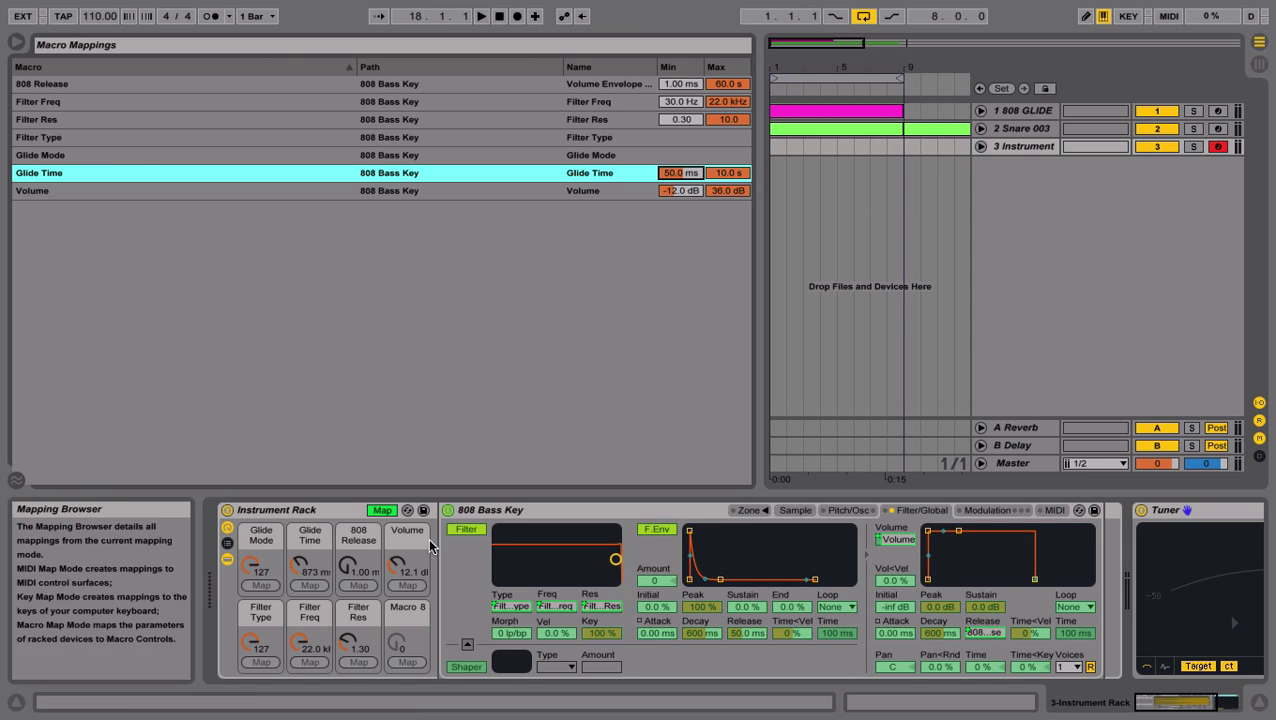
pyautogui.click(374, 511)
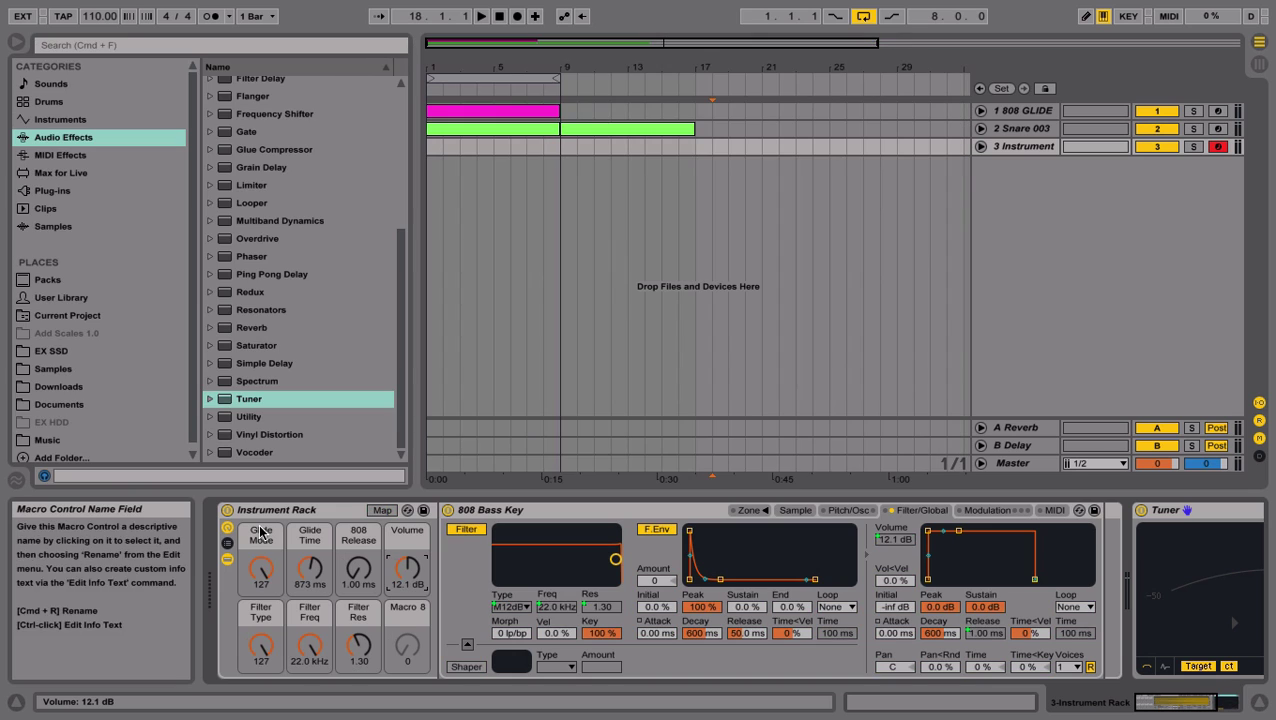
# - Colour the Glide Mode macro light green, Glide Time turquoise green, and both 808 Release and Volume grey-blue
pyautogui.rightClick(262, 560)
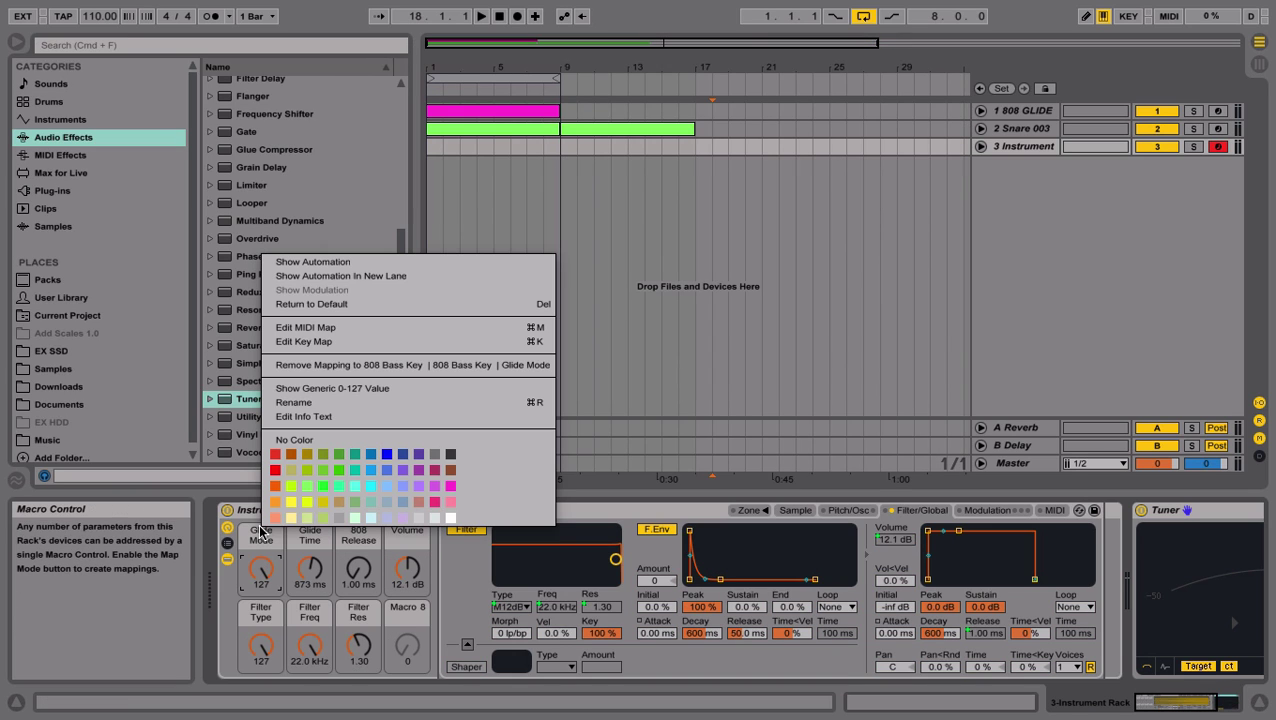
pyautogui.click(305, 489)
pyautogui.rightClick(315, 565)
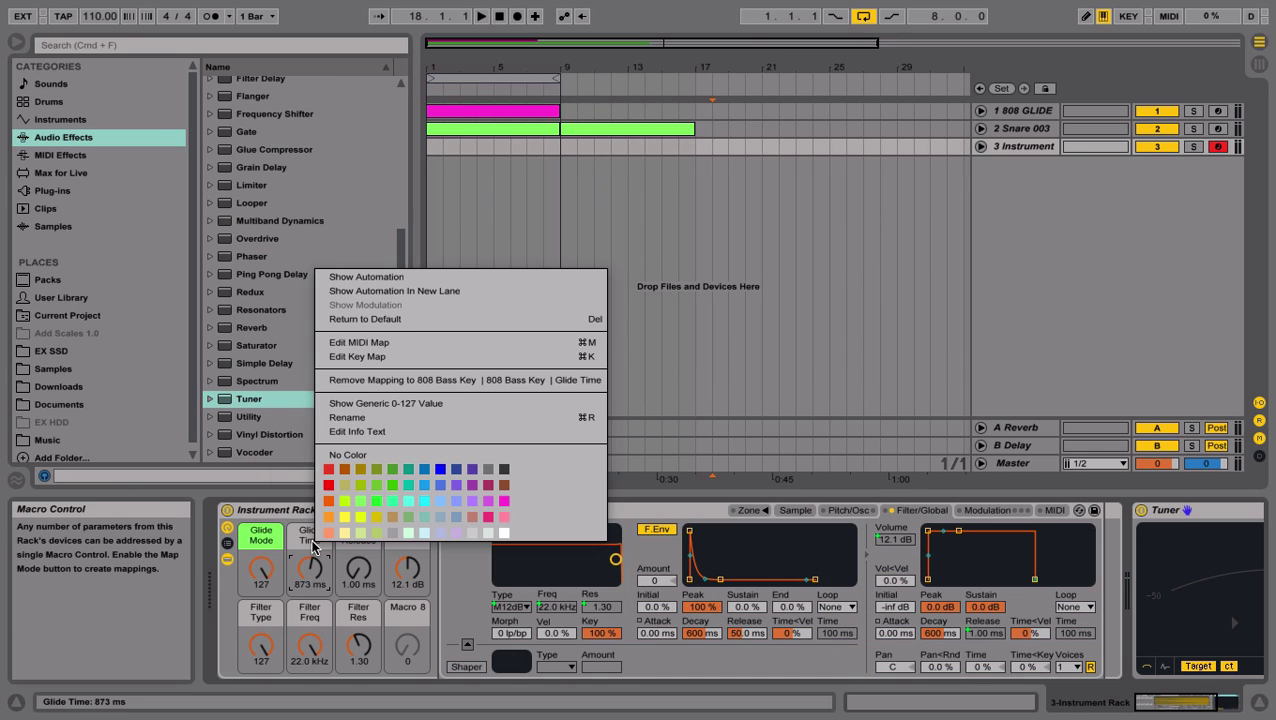
pyautogui.click(393, 505)
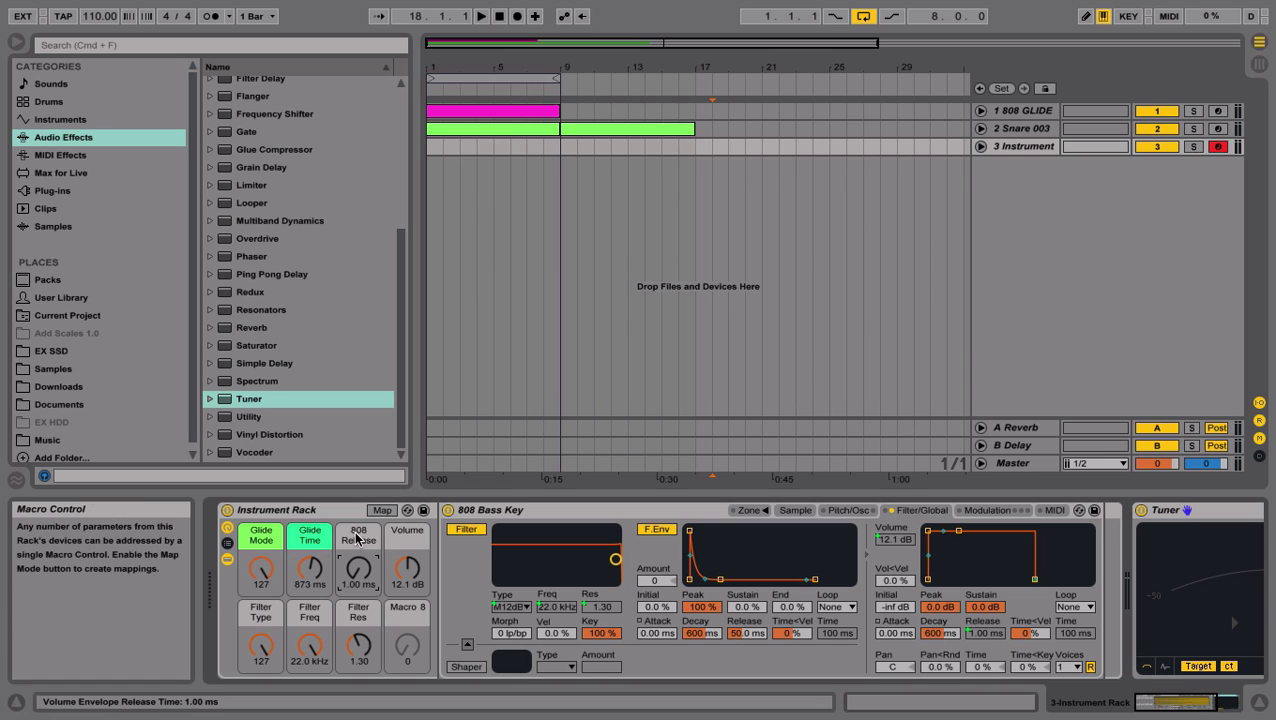
pyautogui.rightClick(358, 540)
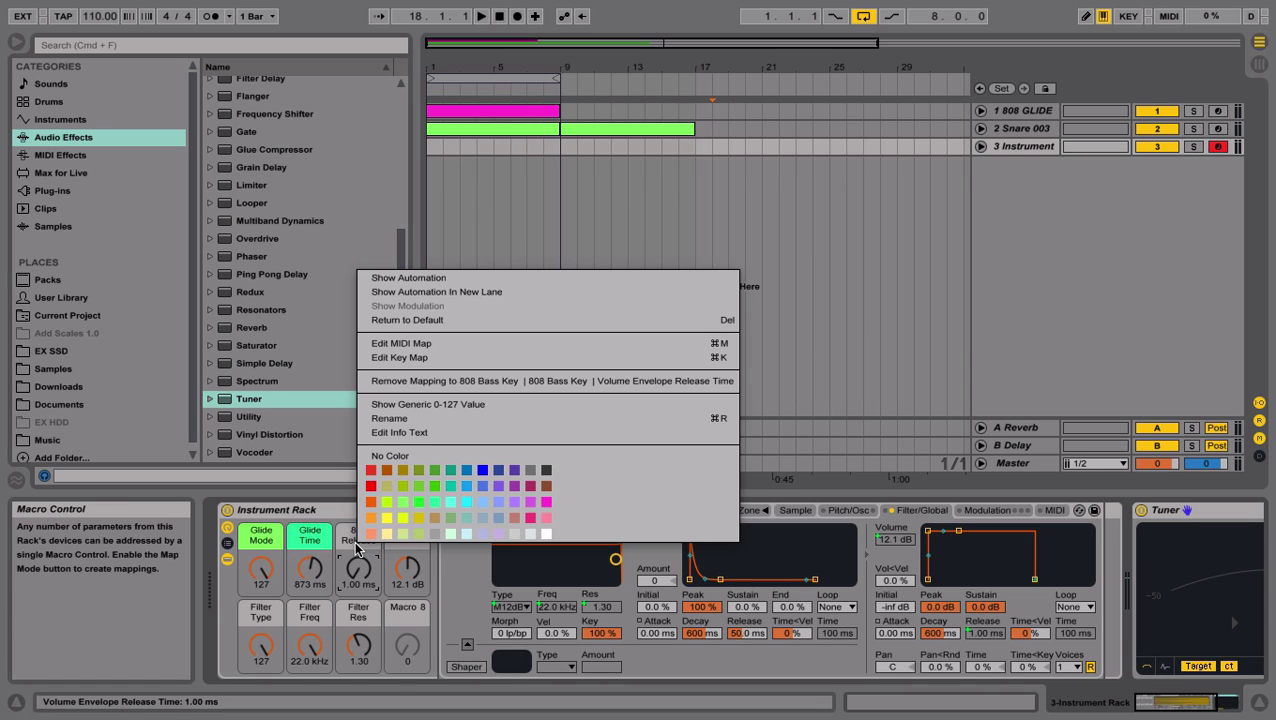
pyautogui.click(493, 521)
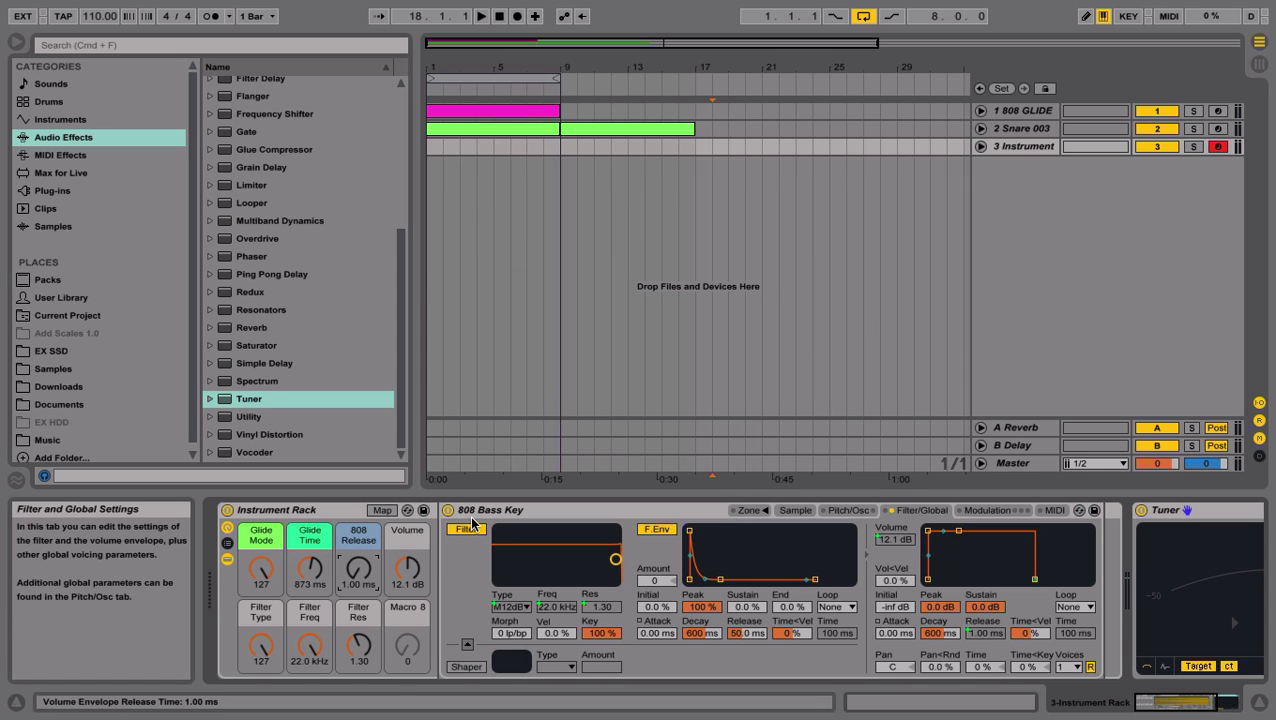
pyautogui.rightClick(405, 529)
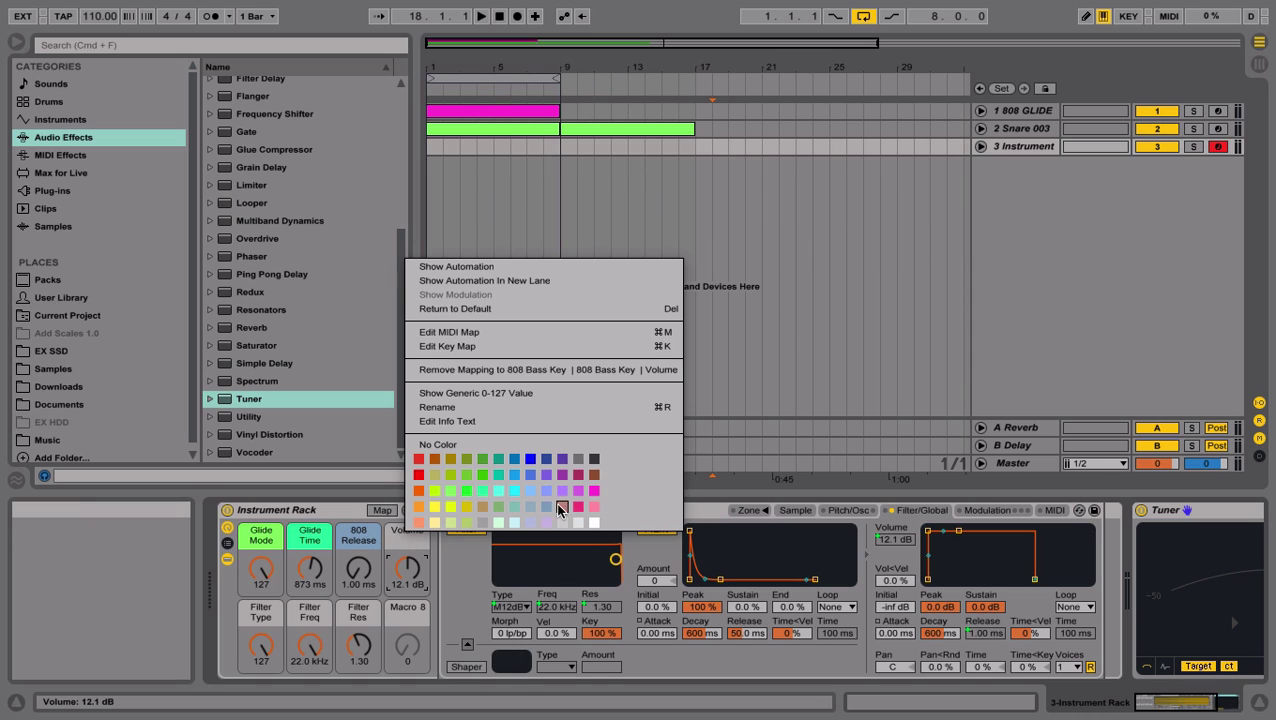
pyautogui.click(547, 507)
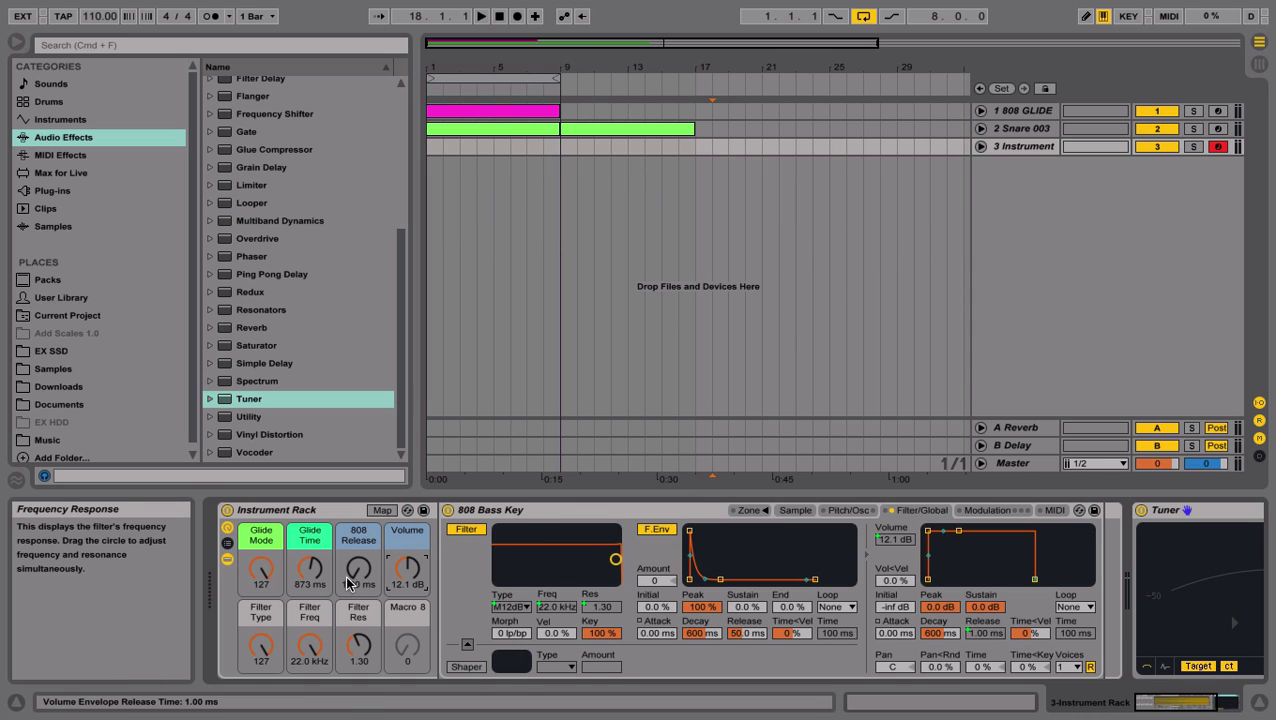
# - Colour the Filter Type macro purple, Filter Freq orange and Filter Res brown
pyautogui.rightClick(273, 624)
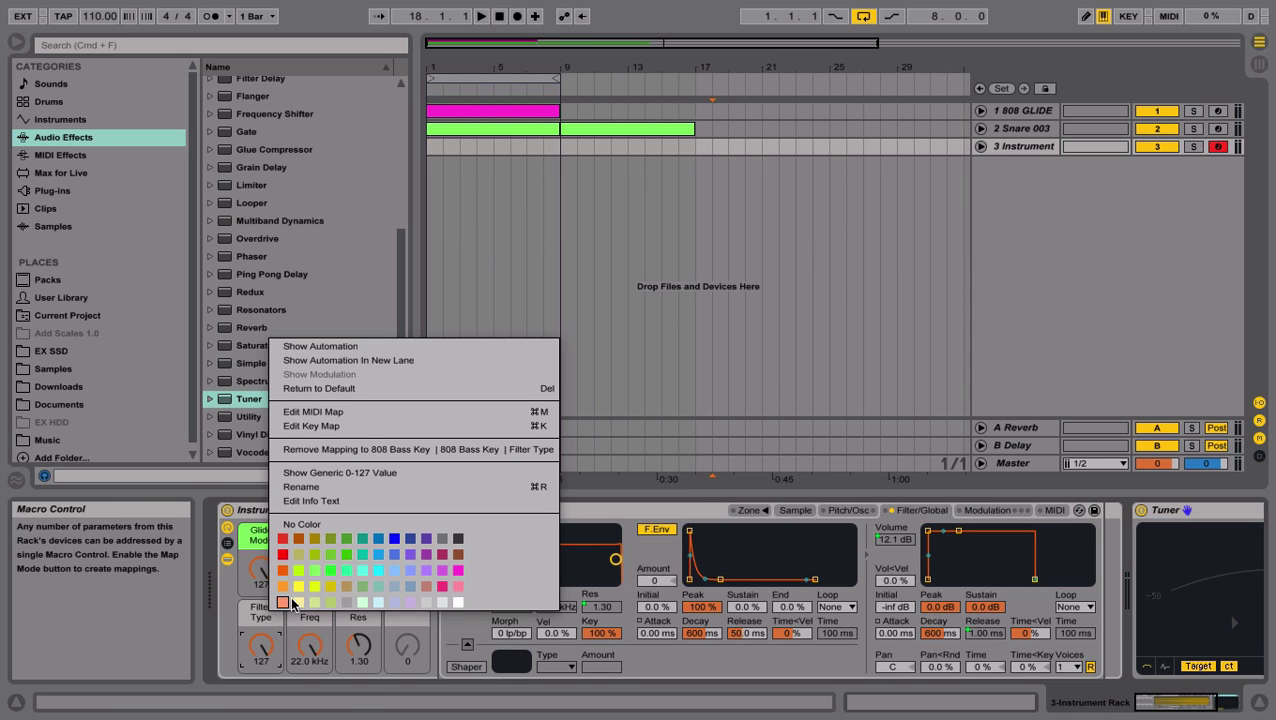
pyautogui.click(398, 587)
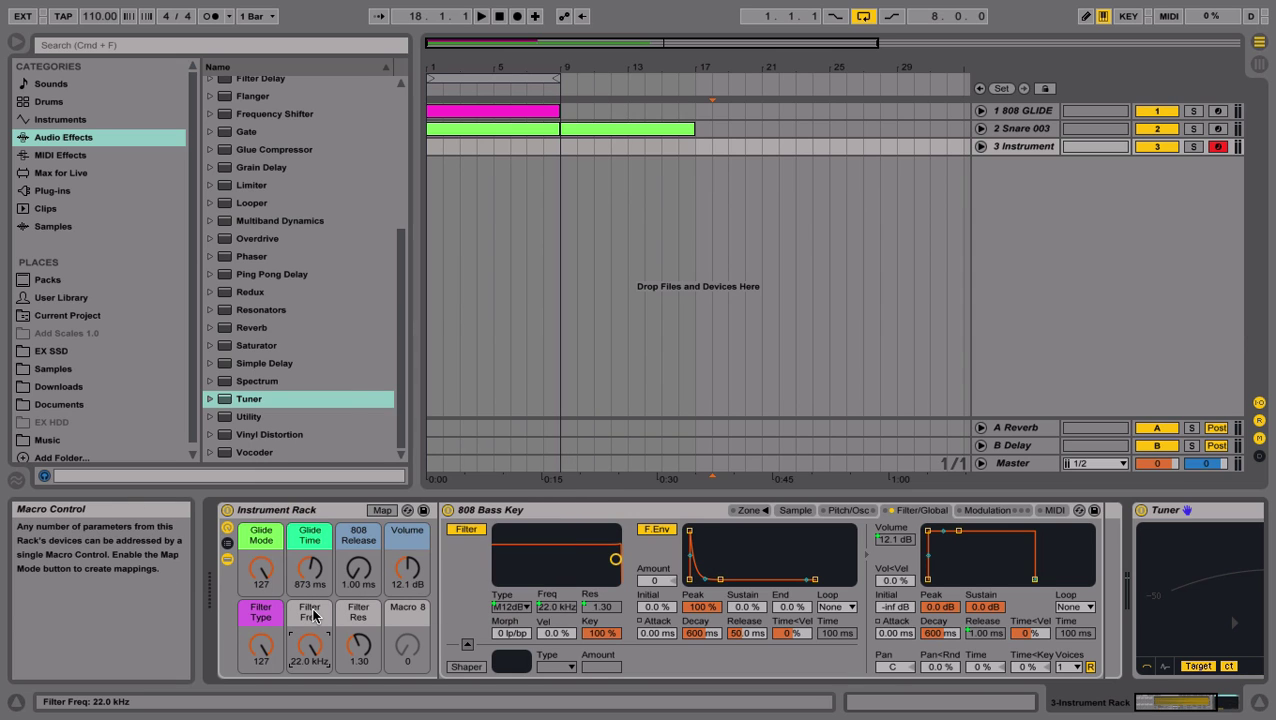
pyautogui.rightClick(316, 640)
pyautogui.click(330, 584)
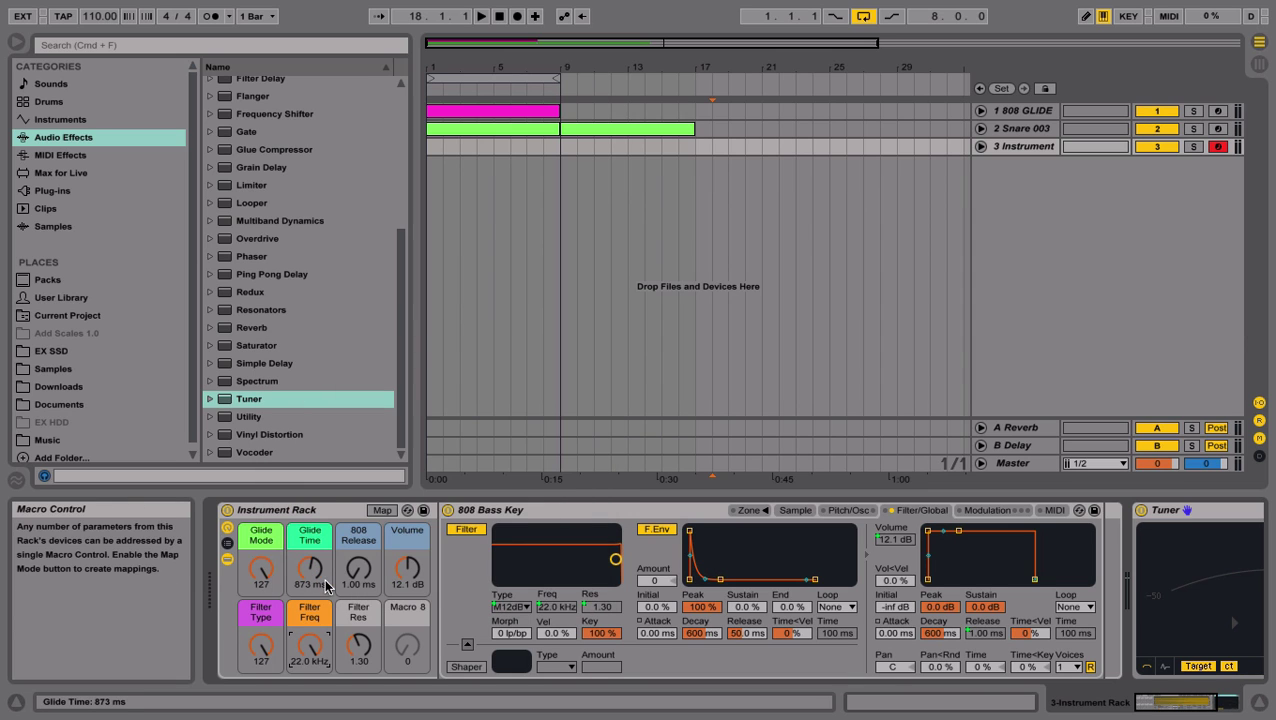
pyautogui.rightClick(344, 645)
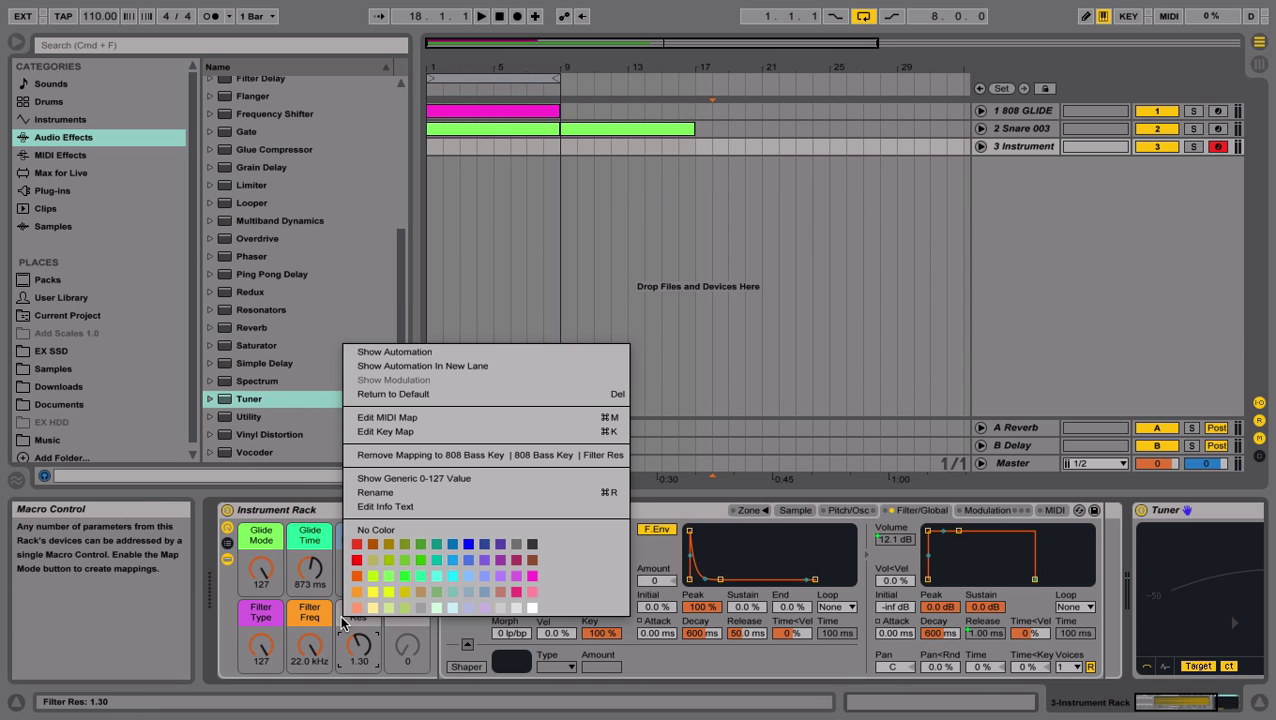
pyautogui.click(420, 594)
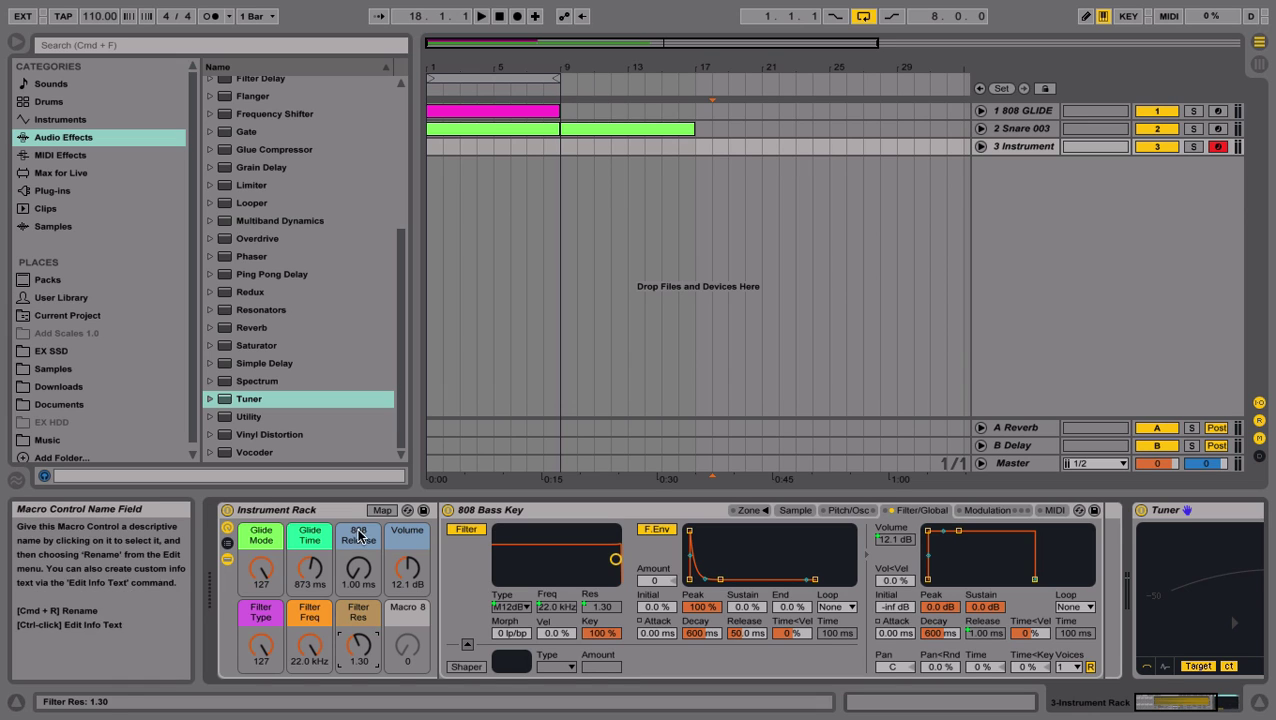
# - Save the Instrument Rack as a preset named "808 Glide Rack Tut"
pyautogui.click(423, 510)
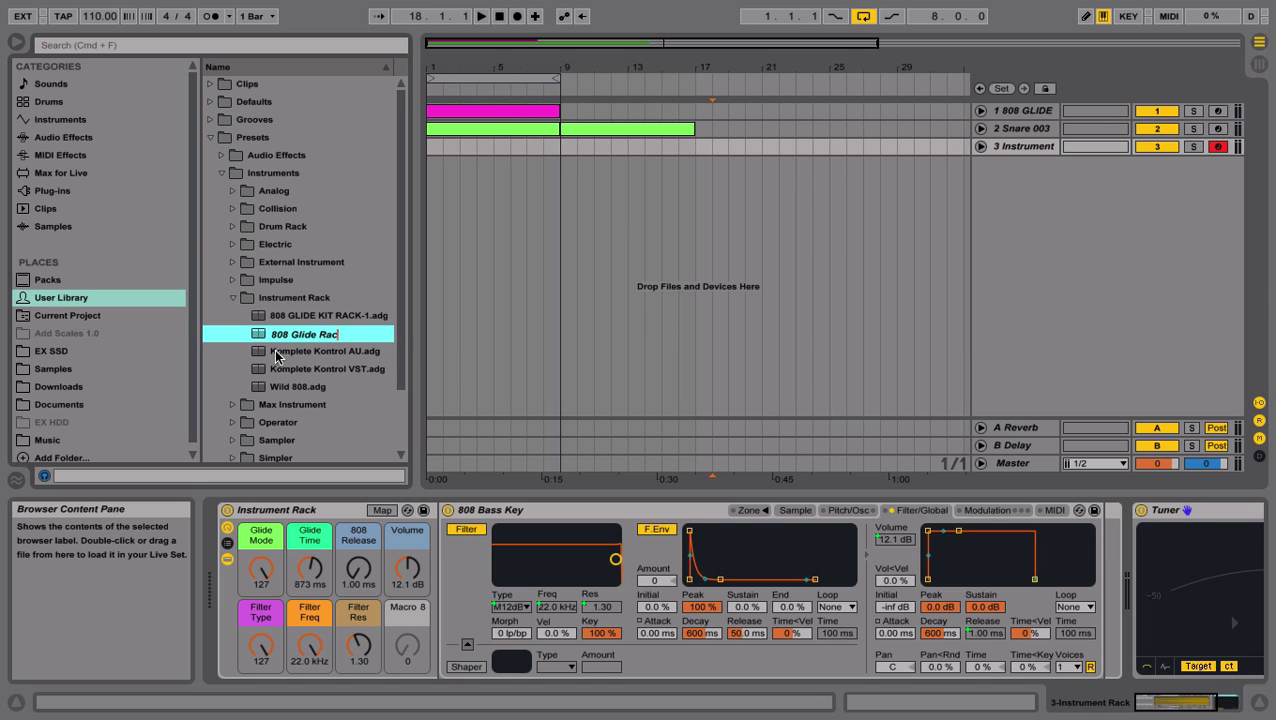
pyautogui.write('808 Glide Rack Tut')
pyautogui.press('Return')
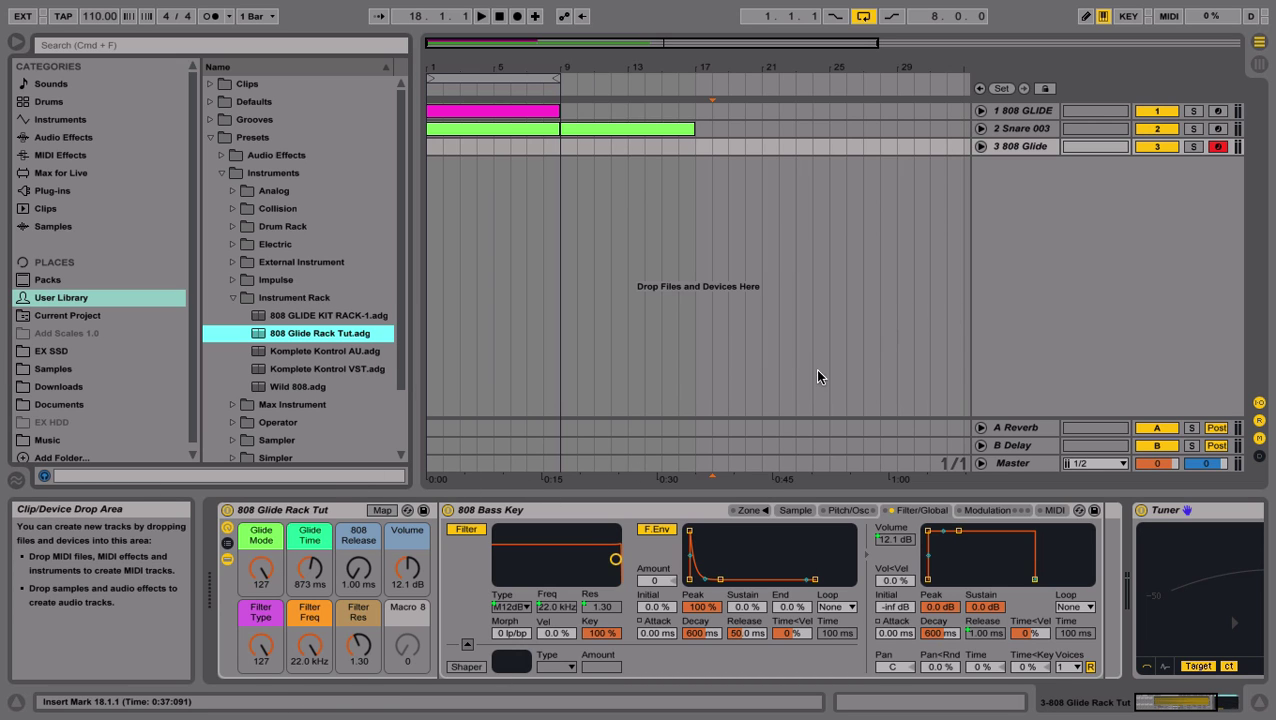
# - Review the Sampler's Sample settings and its Filter/Global settings
pyautogui.click(842, 572)
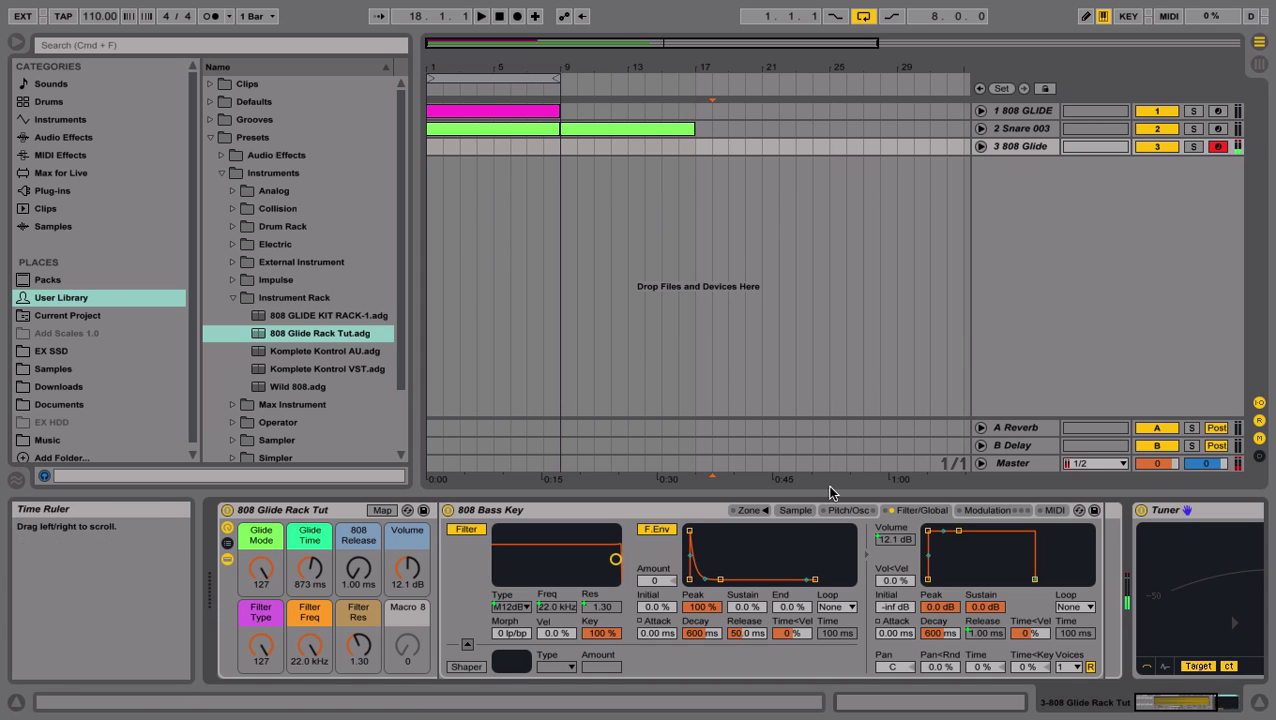
pyautogui.click(791, 511)
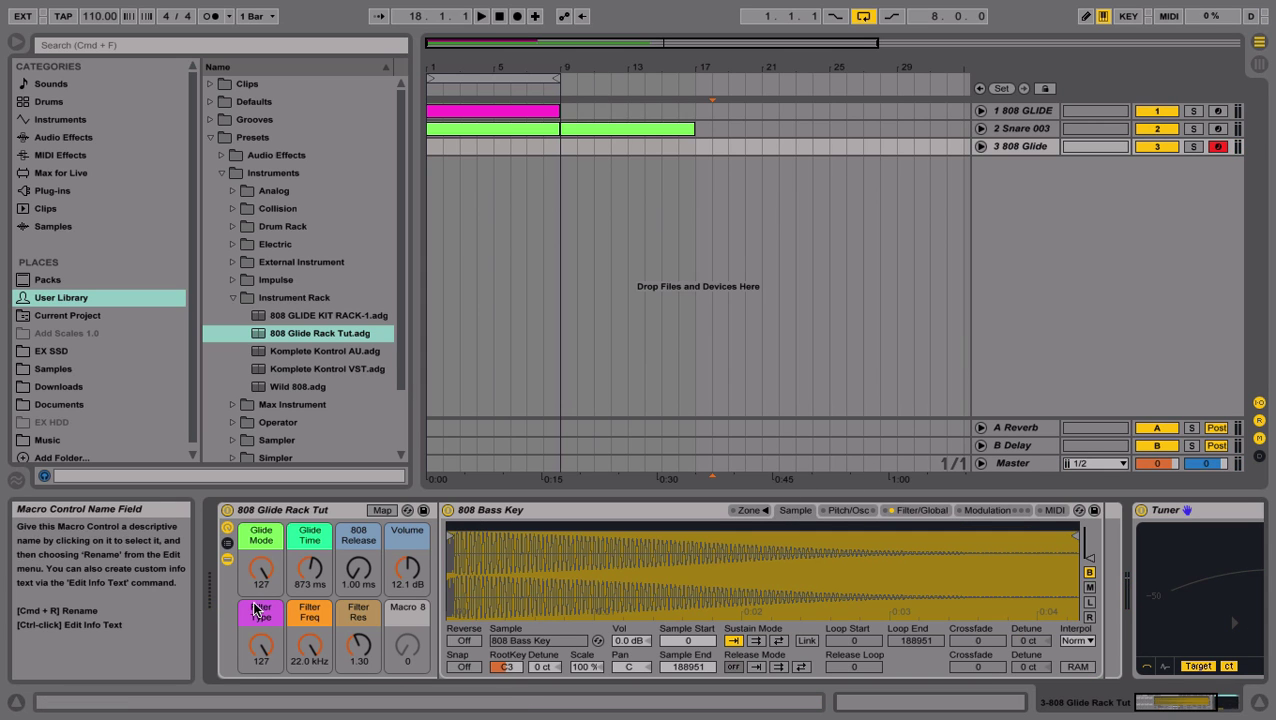
pyautogui.click(895, 510)
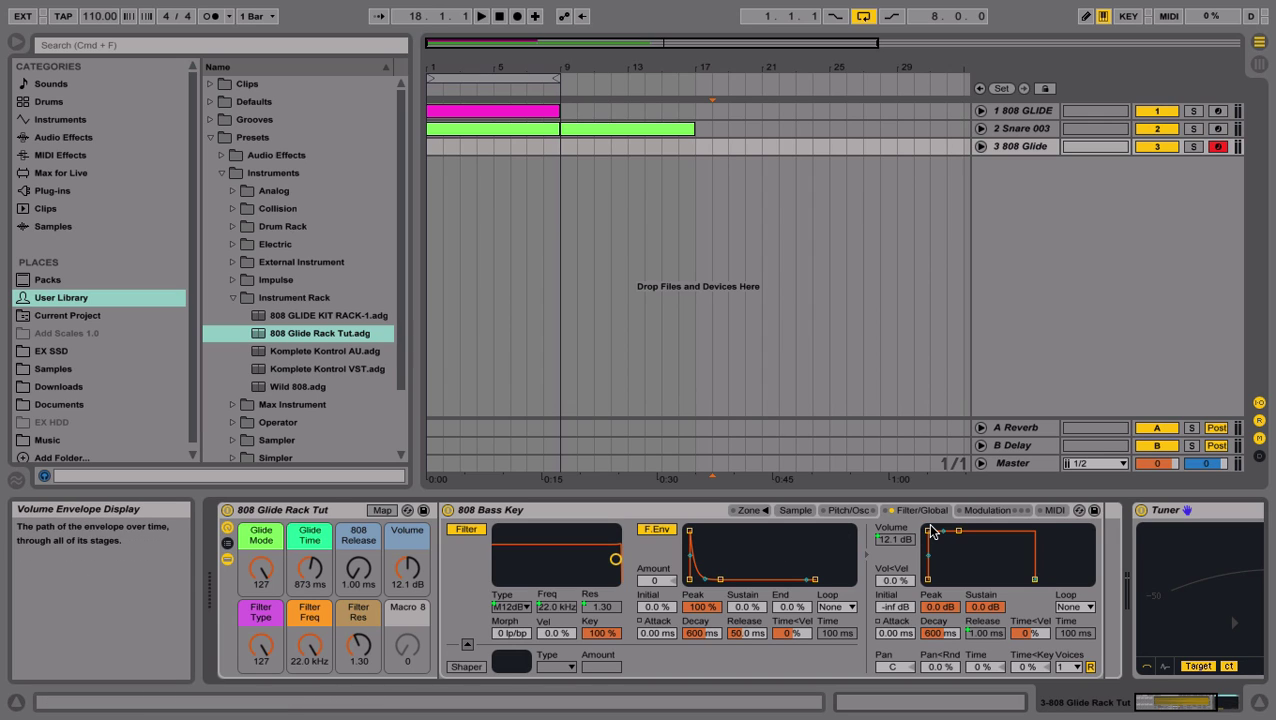
# - Check the rack's macro mappings and set the Volume macro to -12.0 dB
pyautogui.click(378, 510)
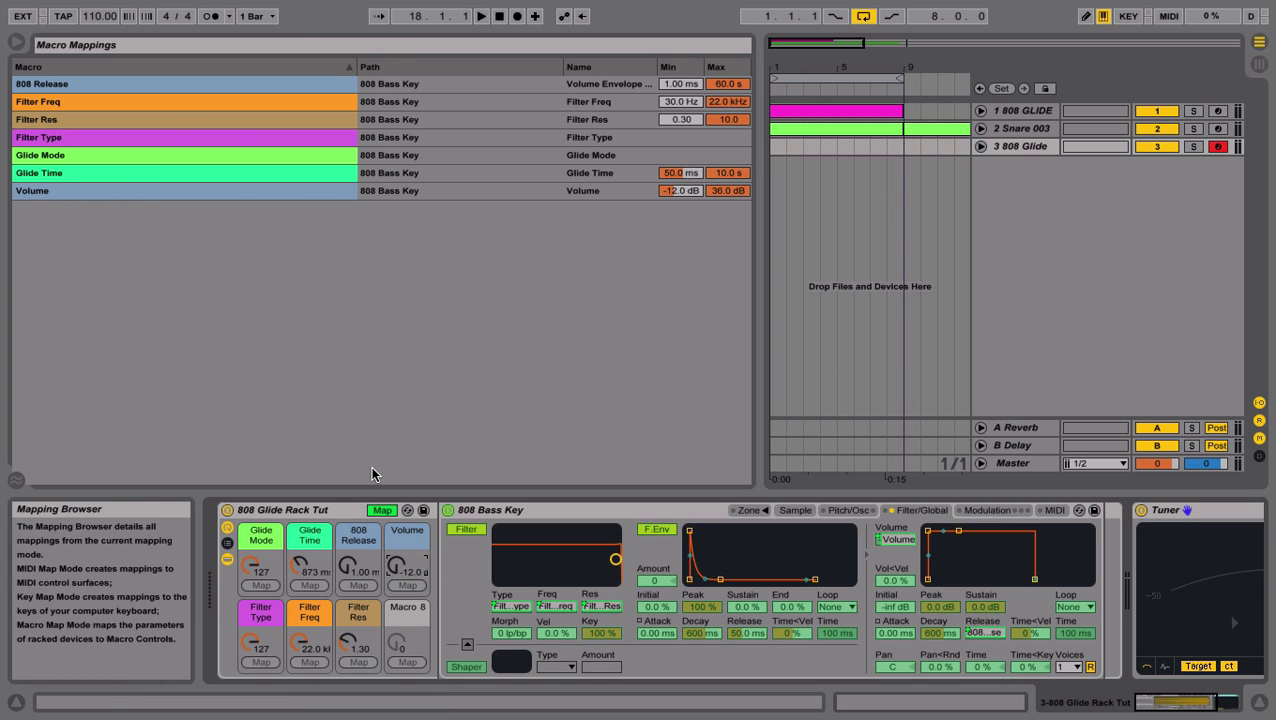
pyautogui.click(379, 511)
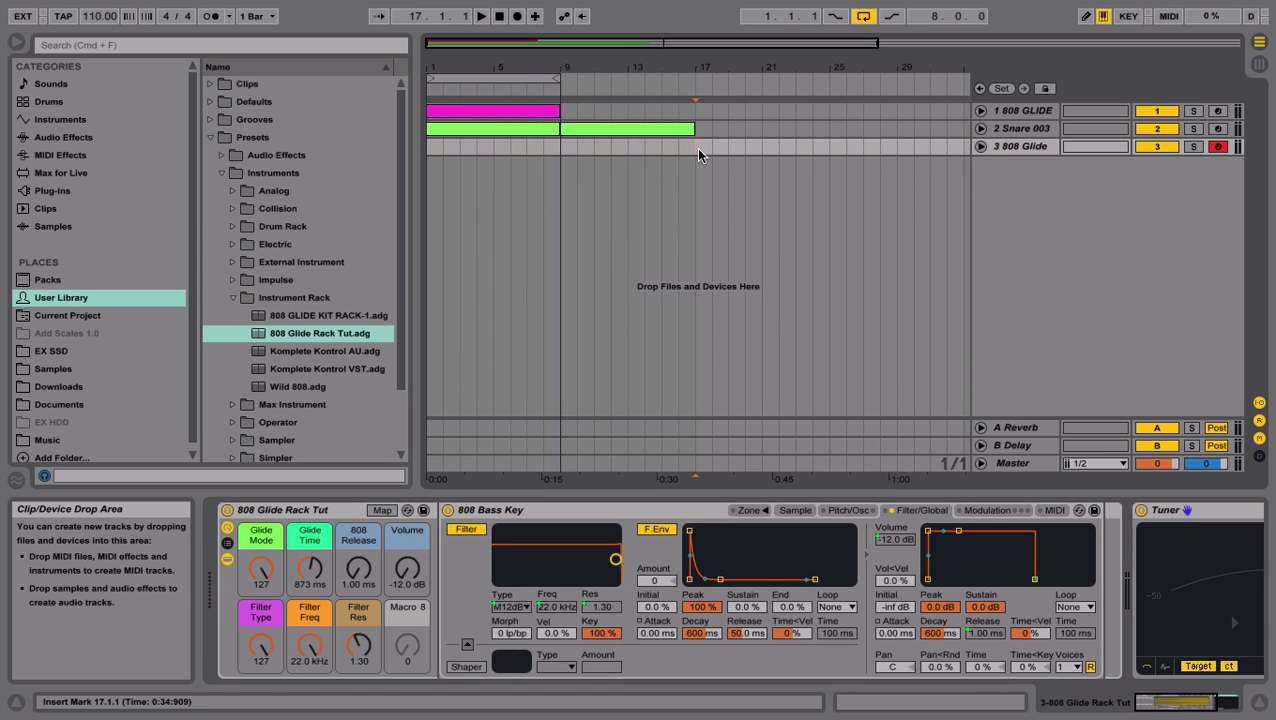
# - Insert an eight-bar MIDI clip on the 808 Glide track from bar 17 to bar 25 and open it for note editing
pyautogui.moveTo(696, 148); pyautogui.dragTo(815, 155)
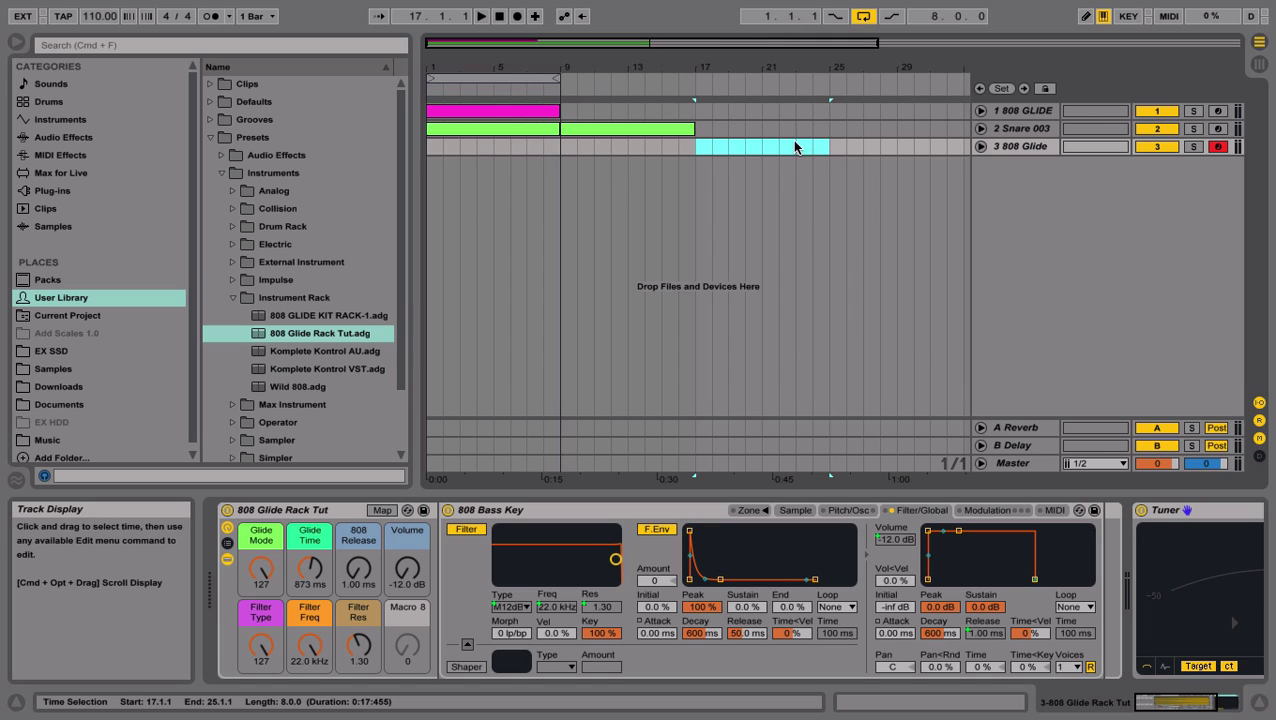
pyautogui.click(795, 147)
pyautogui.moveTo(835, 153)
pyautogui.mouseDown()
pyautogui.moveTo(691, 155)
pyautogui.moveTo(827, 148)
pyautogui.mouseUp()
pyautogui.rightClick(827, 148)
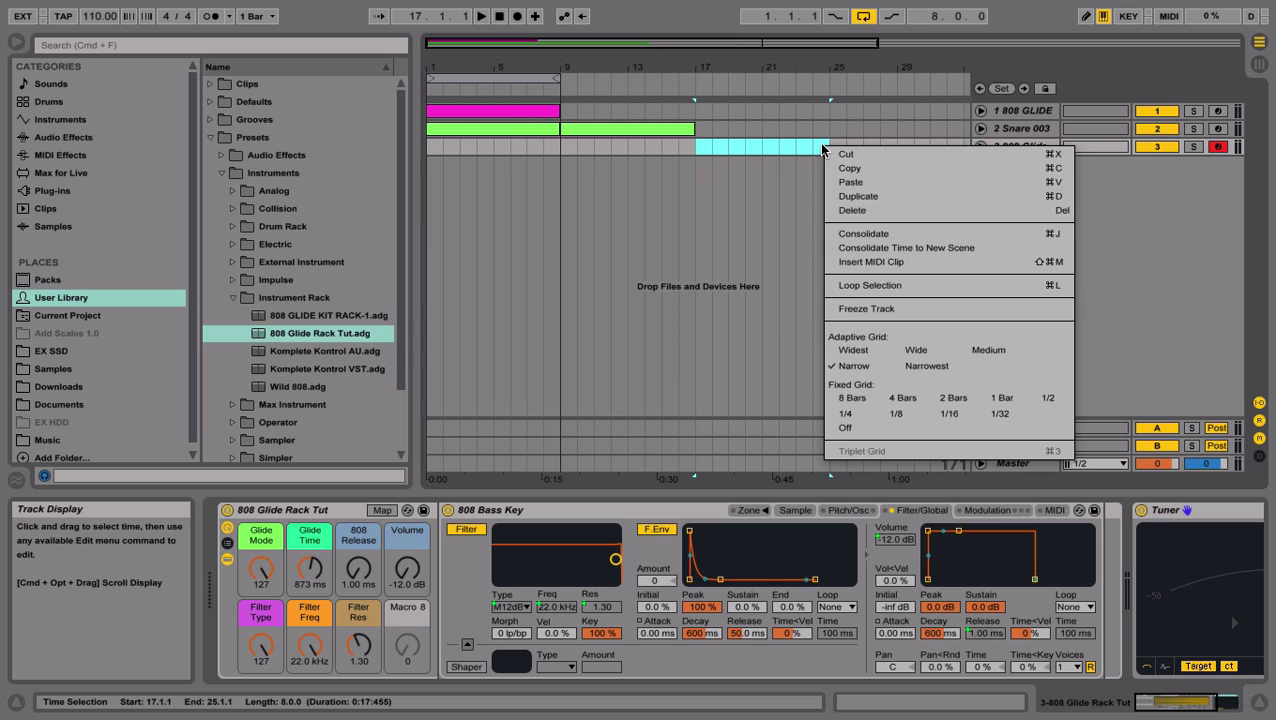
pyautogui.click(869, 261)
pyautogui.doubleClick(734, 148)
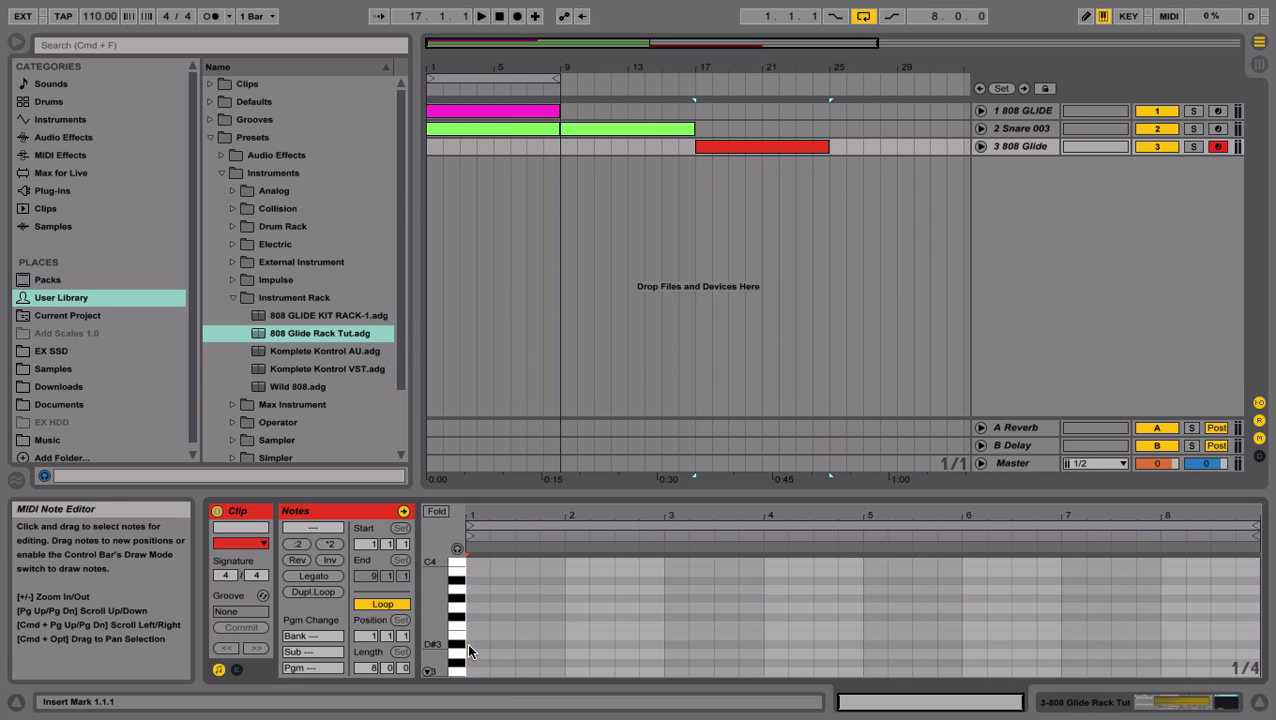
pyautogui.doubleClick(470, 635)
pyautogui.click(558, 637)
pyautogui.doubleClick(558, 637)
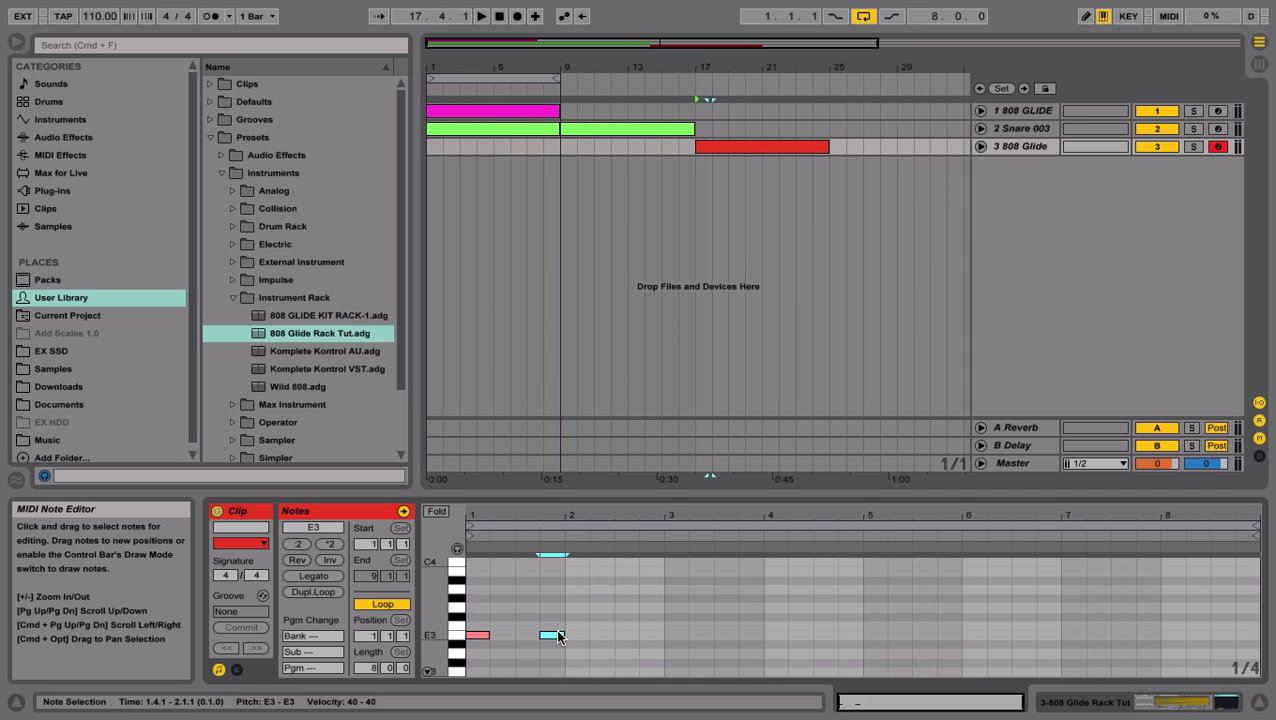
pyautogui.moveTo(592, 646); pyautogui.dragTo(456, 617)
pyautogui.press('Delete')
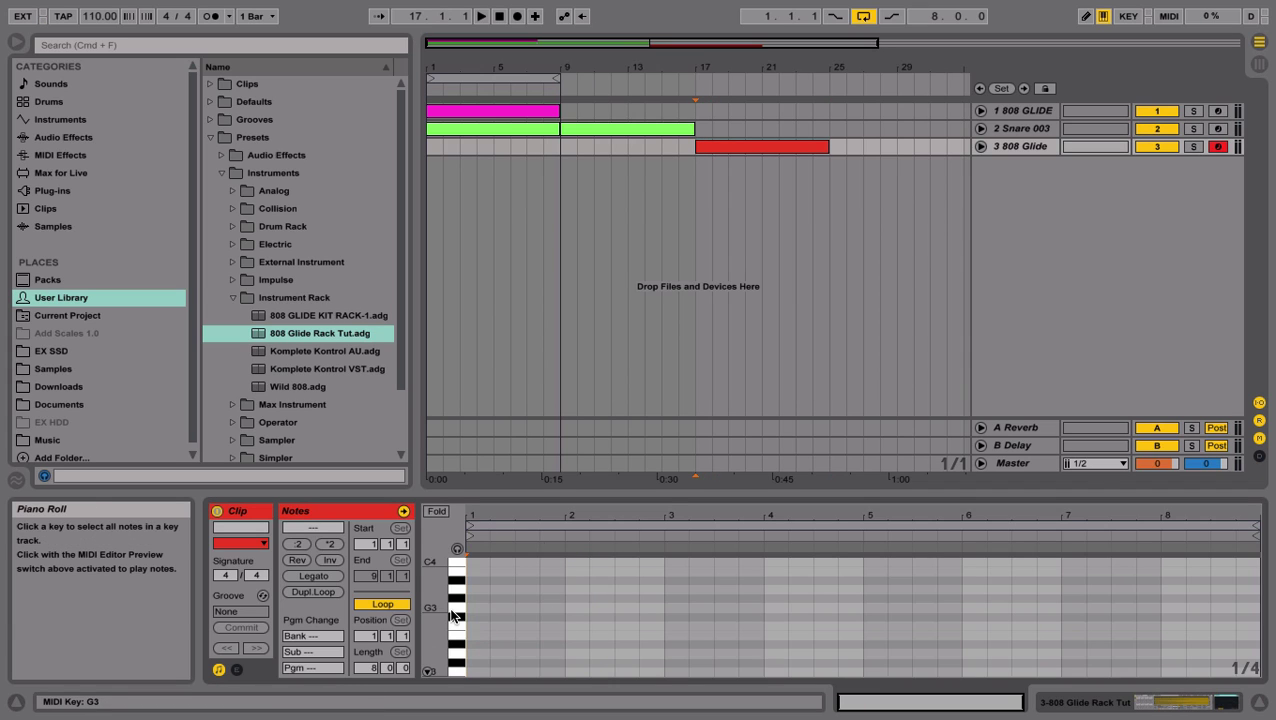
# - Enter three eighth-note C3 notes in the clip's first bar at 1.1.1, 1.2.3 and 1.3.3, and play the clip
pyautogui.press('c')
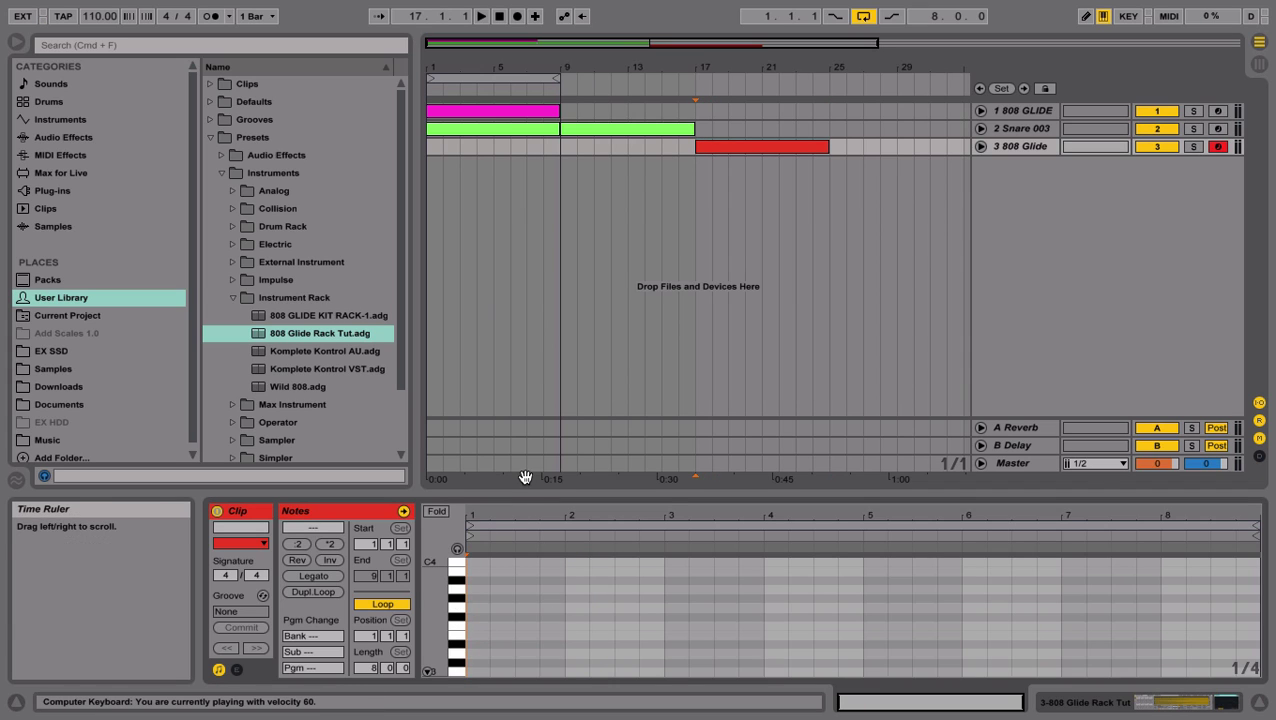
pyautogui.doubleClick(475, 670)
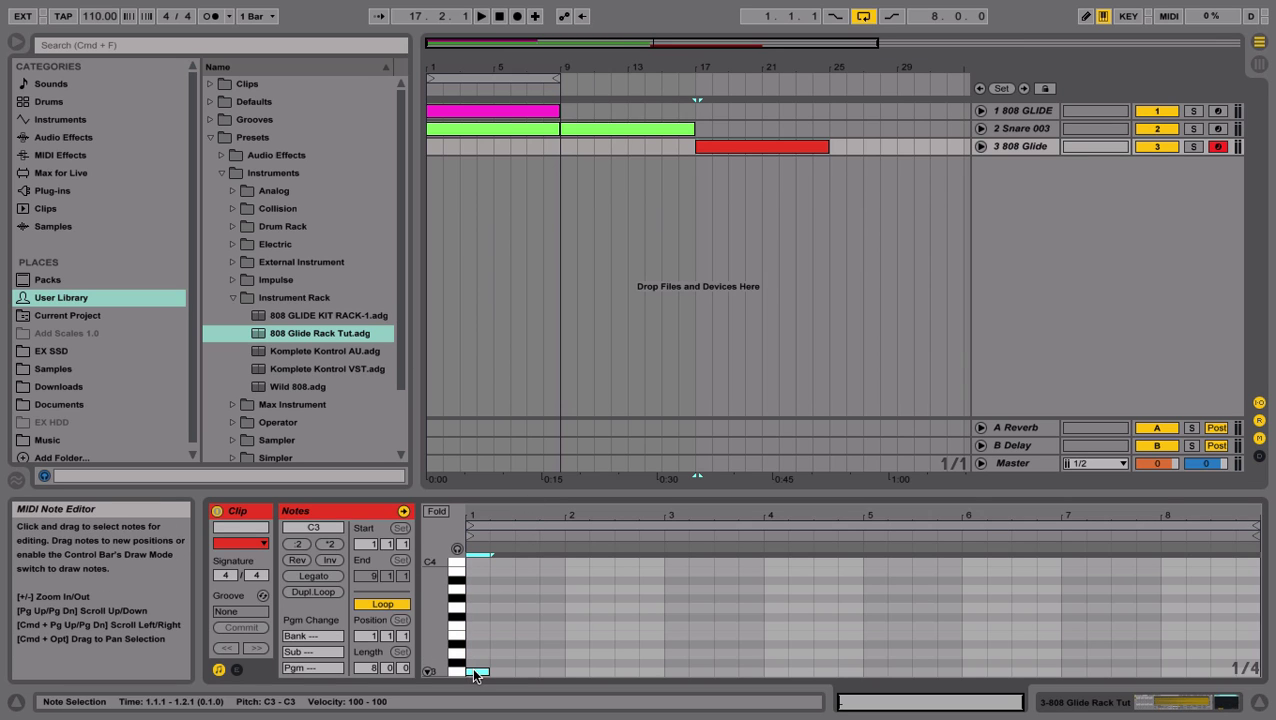
pyautogui.moveTo(509, 534); pyautogui.dragTo(508, 673)
pyautogui.press('space')
pyautogui.press('space')
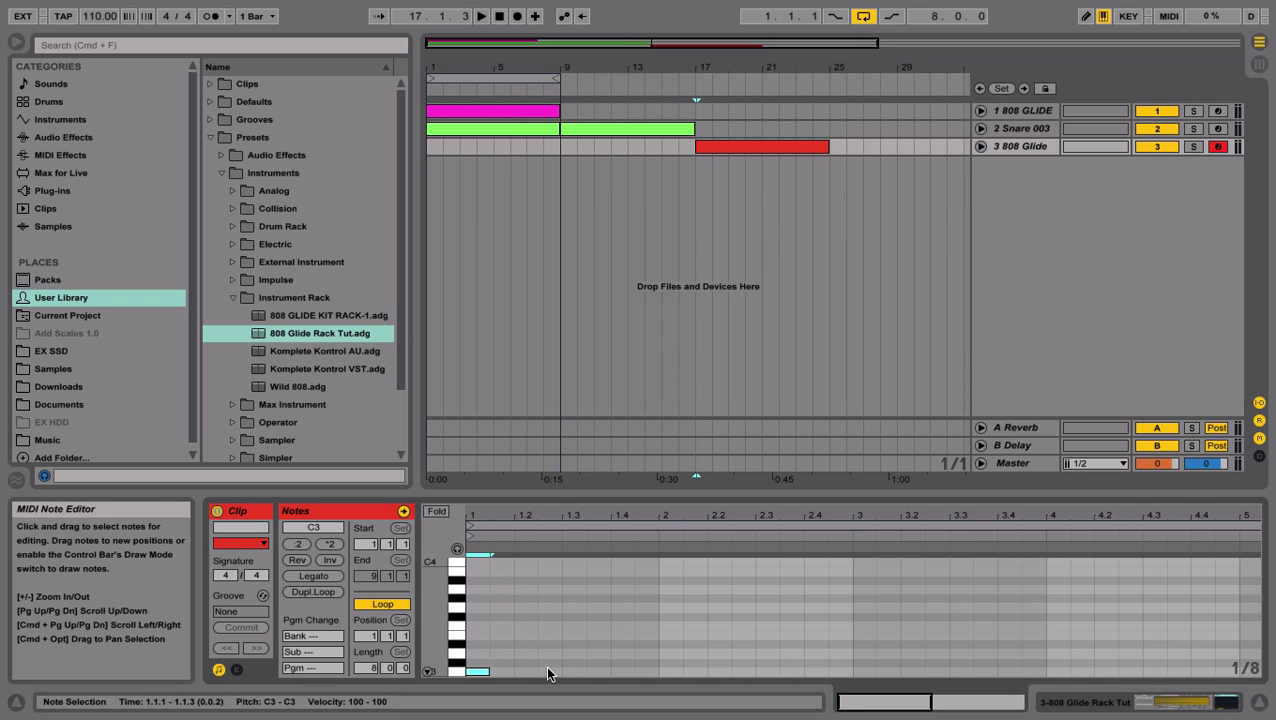
pyautogui.doubleClick(548, 670)
pyautogui.press('space')
pyautogui.doubleClick(599, 671)
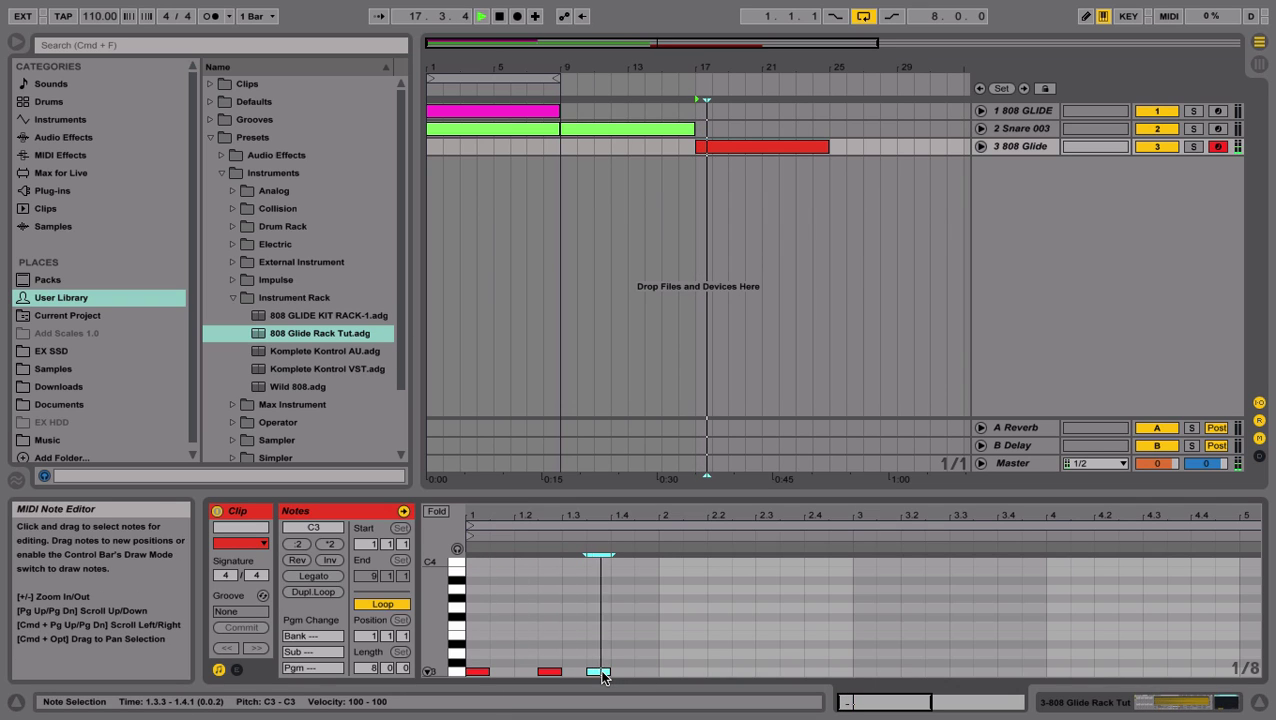
# - Duplicate the first bar's notes three times to fill four bars and shorten the clip's loop to 4 bars
pyautogui.press('super+a')
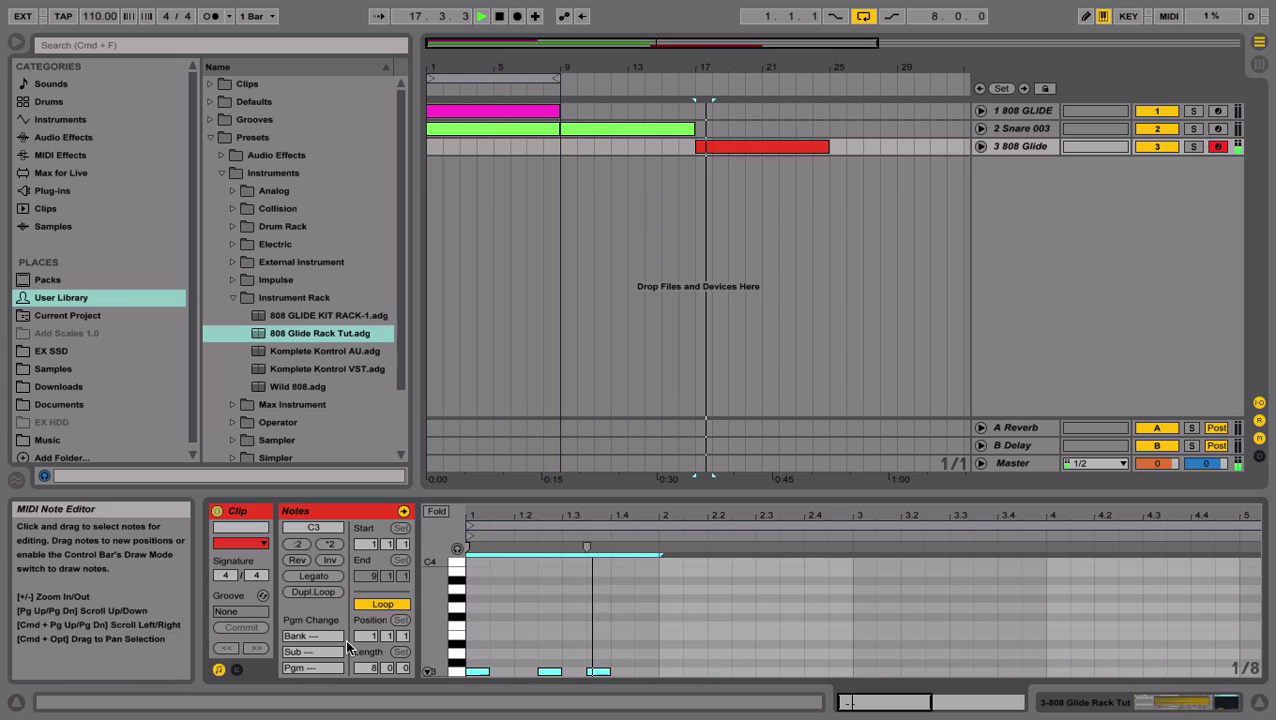
pyautogui.press('super+d')
pyautogui.press('super+d')
pyautogui.press('super+d')
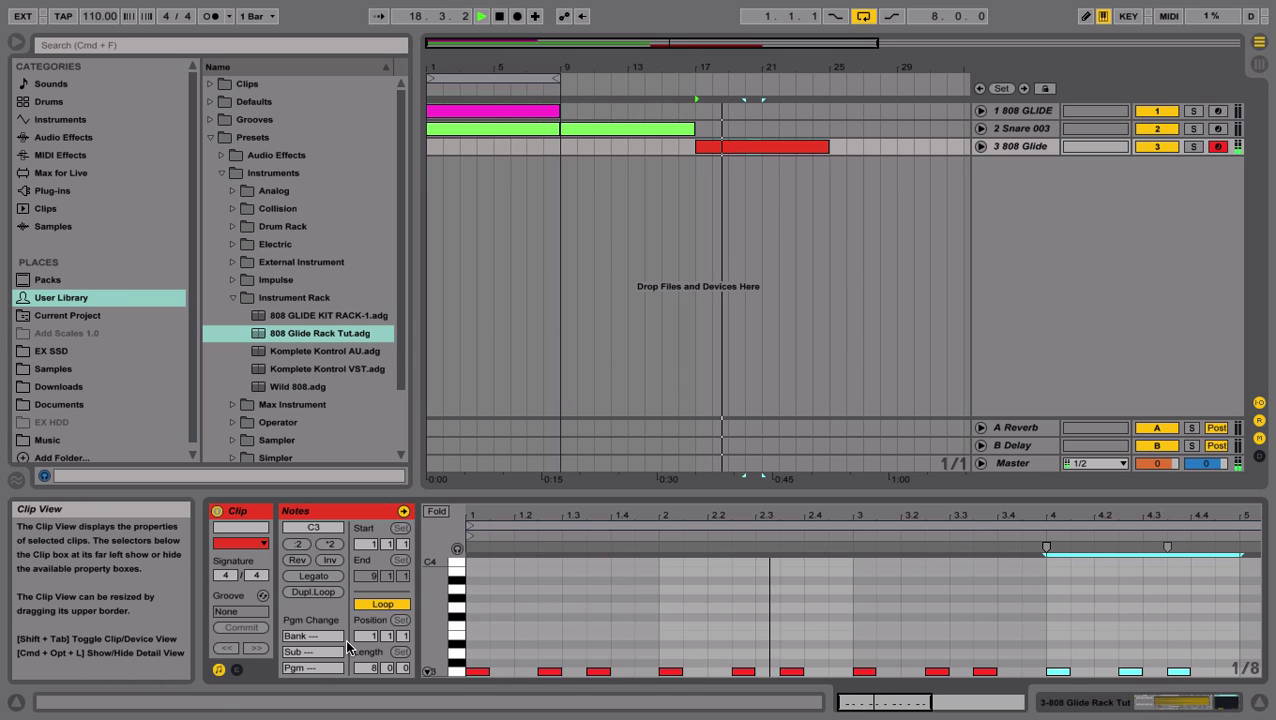
pyautogui.moveTo(1233, 512); pyautogui.dragTo(862, 510)
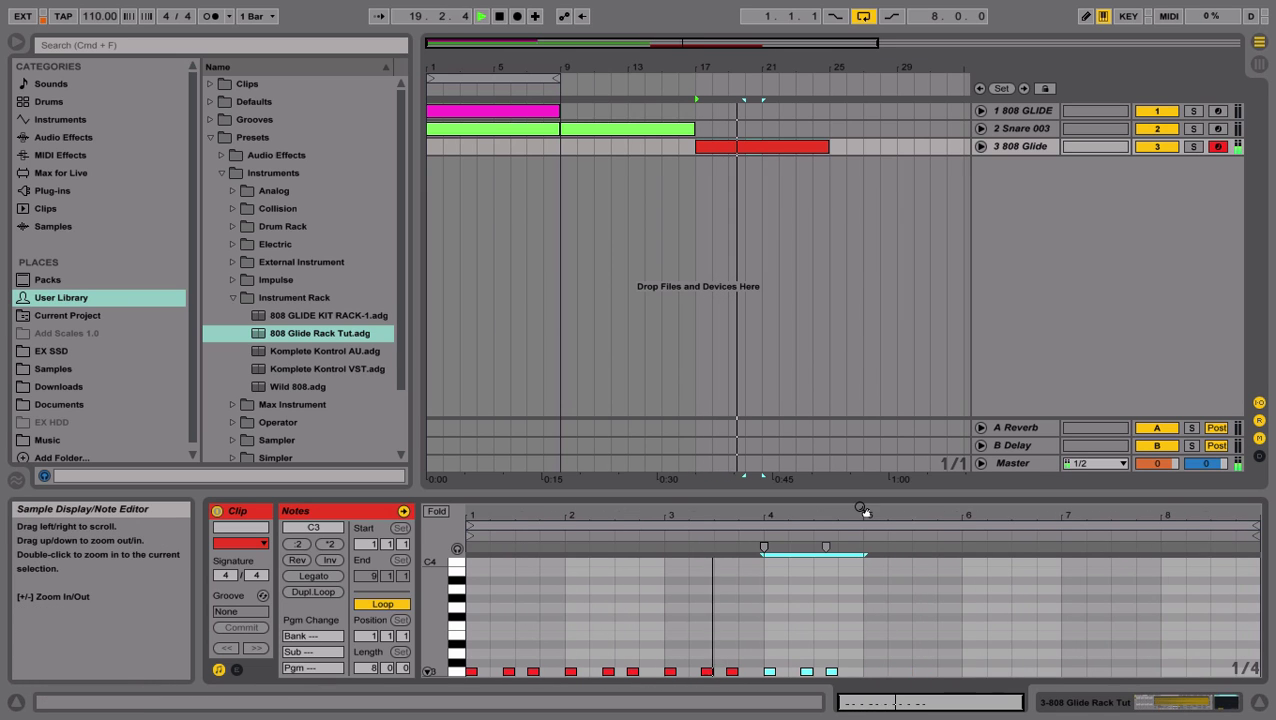
pyautogui.moveTo(1255, 525); pyautogui.dragTo(859, 524)
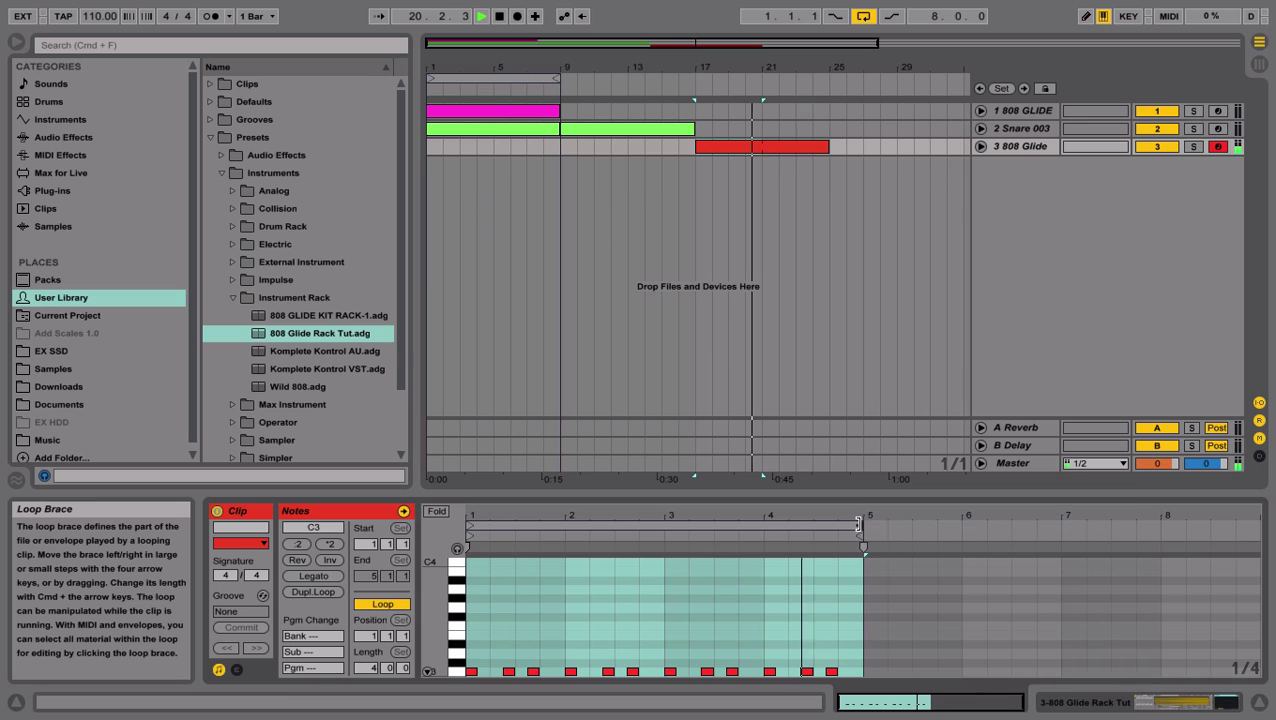
# - Stop playback and apply Legato to all the C3 notes in the four-bar loop
pyautogui.moveTo(850, 640); pyautogui.dragTo(128, 695)
pyautogui.press('space')
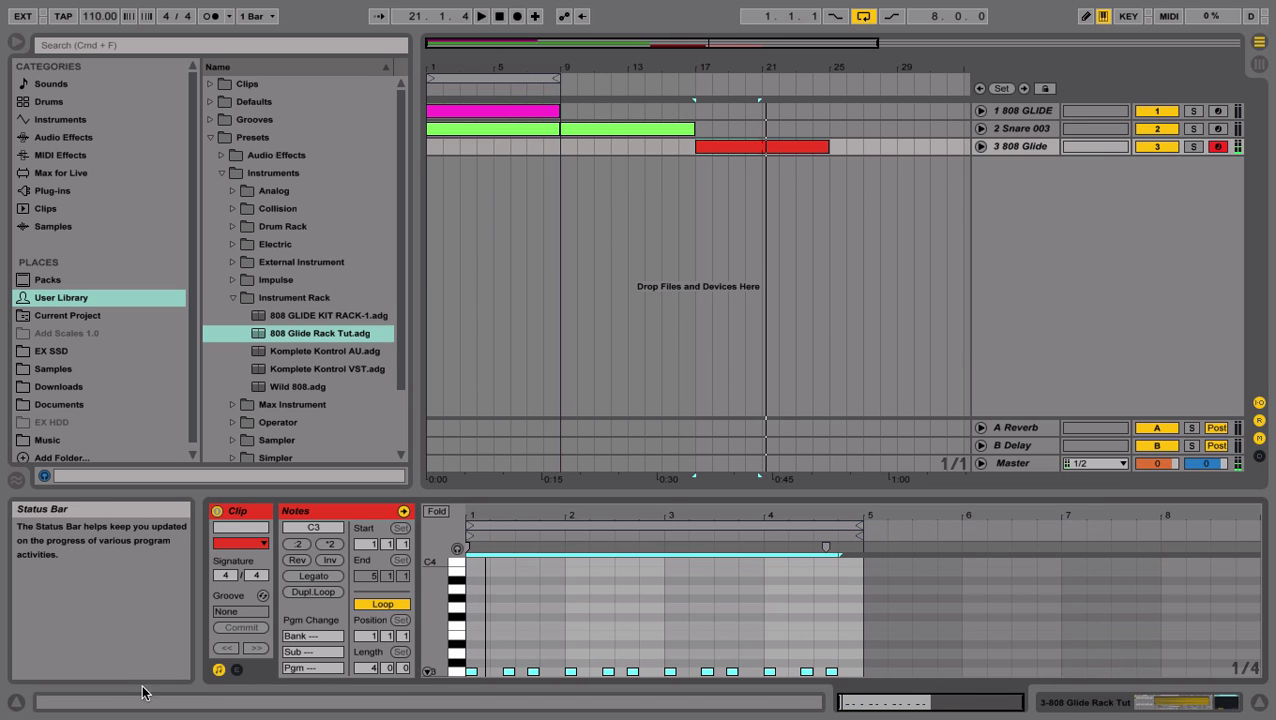
pyautogui.click(325, 575)
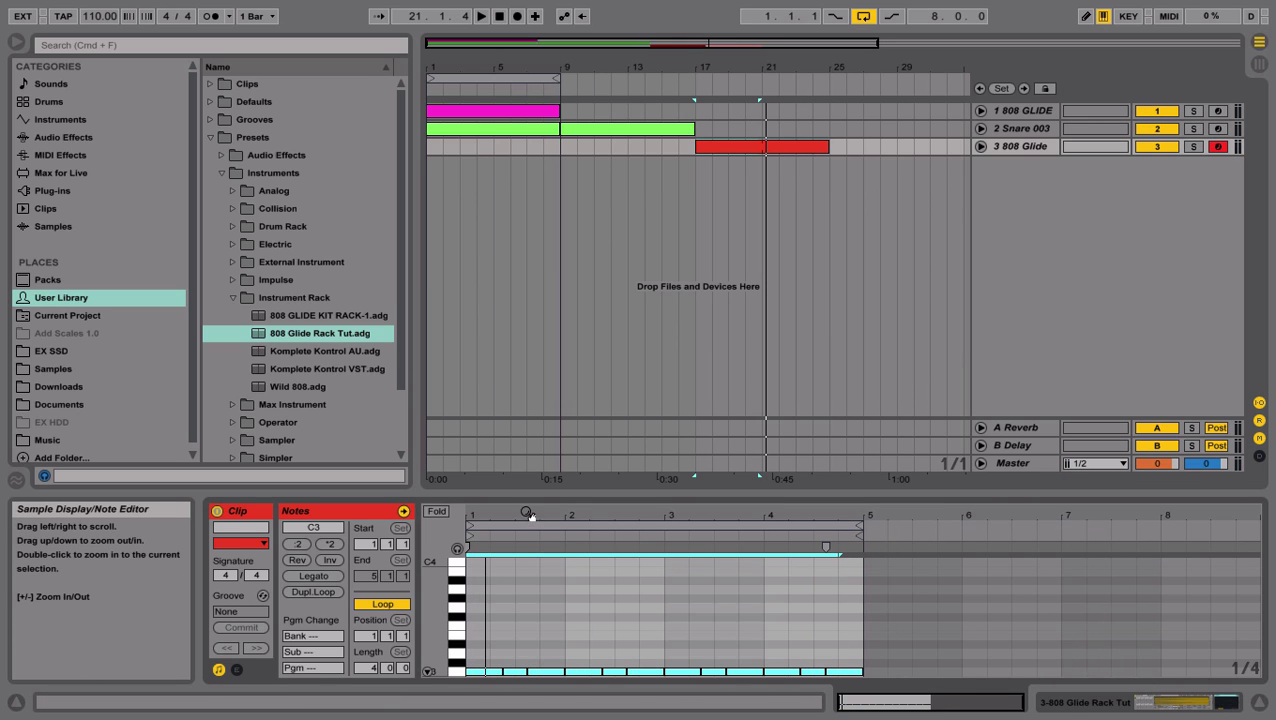
pyautogui.moveTo(530, 515); pyautogui.dragTo(621, 515)
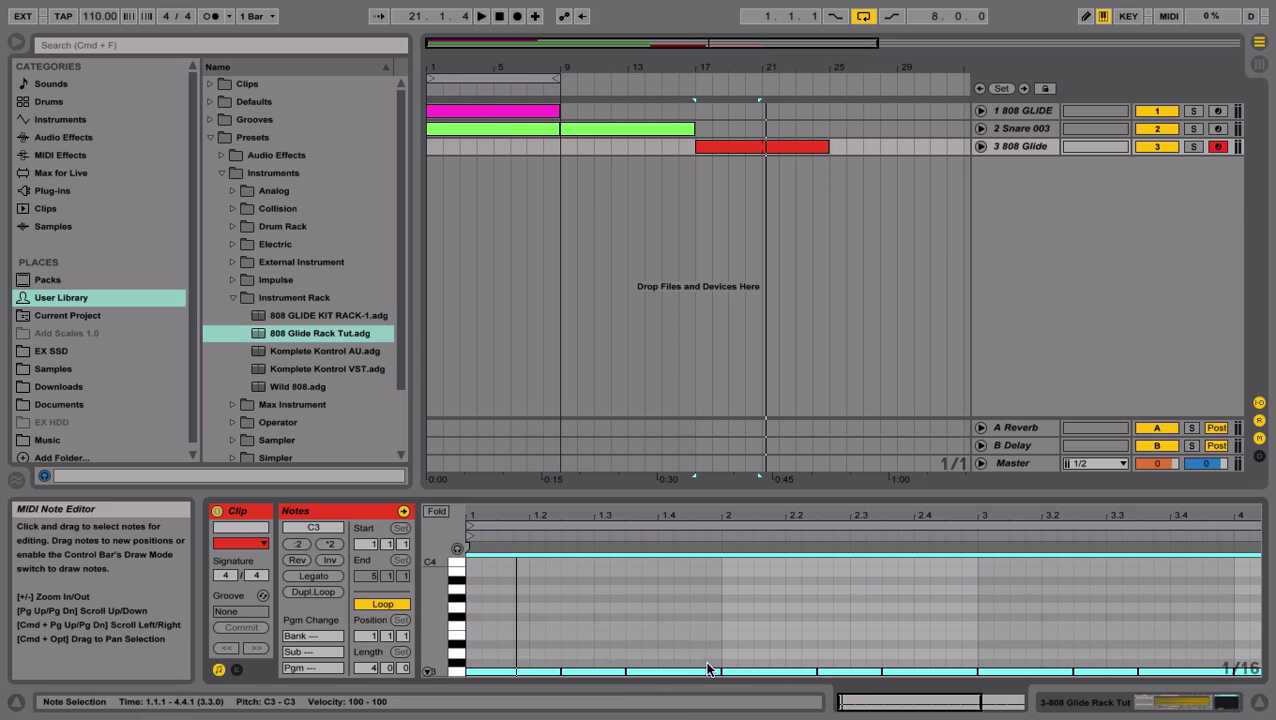
# - Start playback and add two sixteenth-note G3 notes to the clip at 1.4.1 and 1.4.3
pyautogui.press('space')
pyautogui.doubleClick(665, 607)
pyautogui.doubleClick(697, 607)
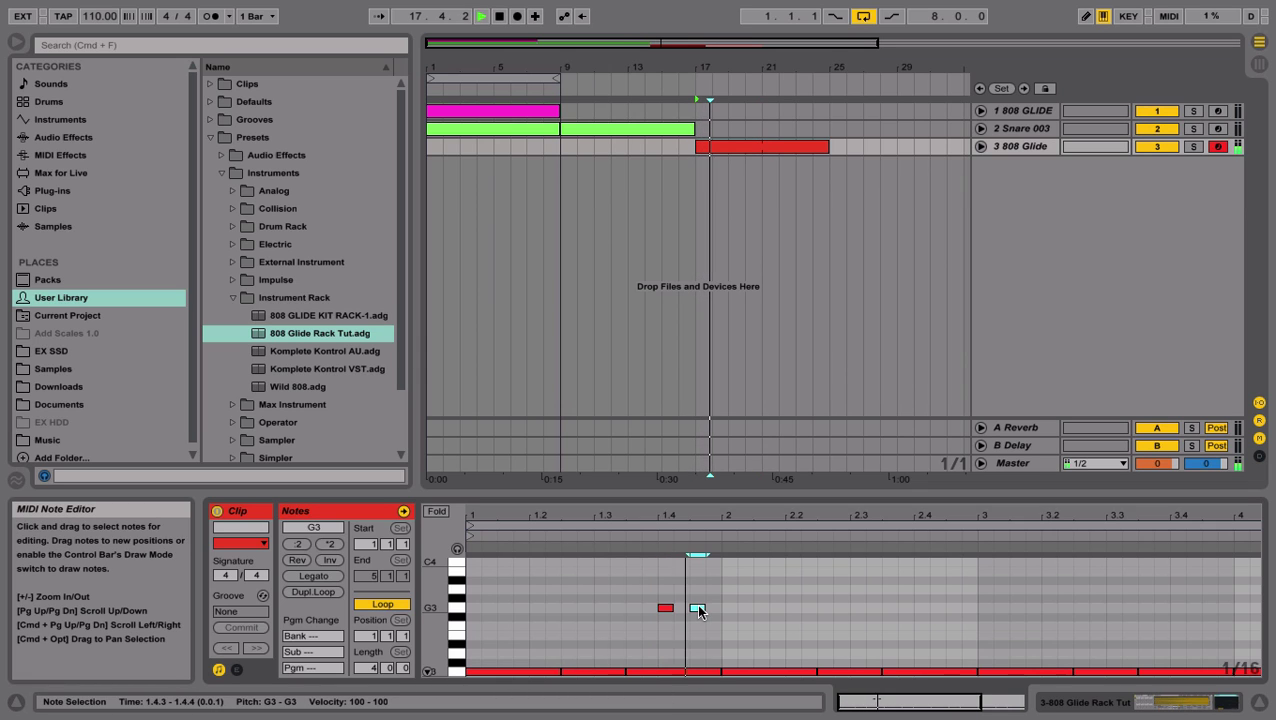
# - Raise the two short G3 notes at the end of bar 1 to B3 and shift them one sixteenth later to start at 1.4.2
pyautogui.moveTo(708, 620); pyautogui.dragTo(582, 575)
pyautogui.press('Up')
pyautogui.press('Up')
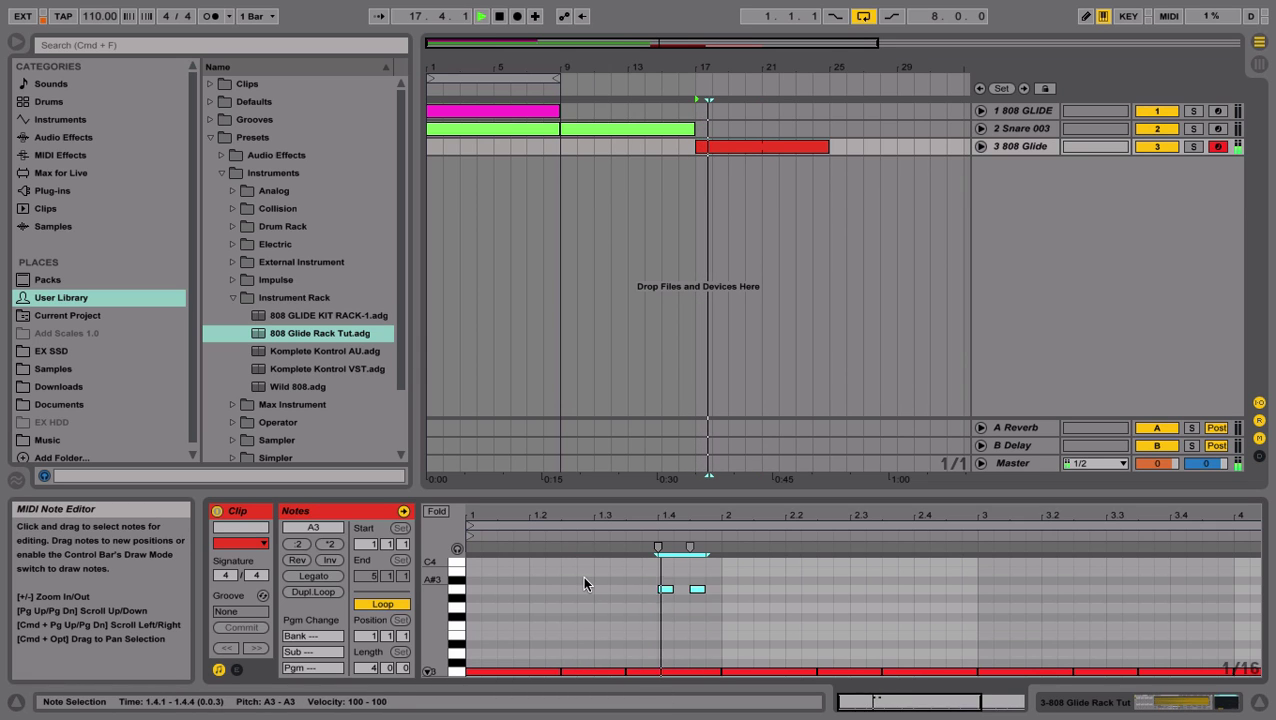
pyautogui.press('Up')
pyautogui.press('Up')
pyautogui.press('Right')
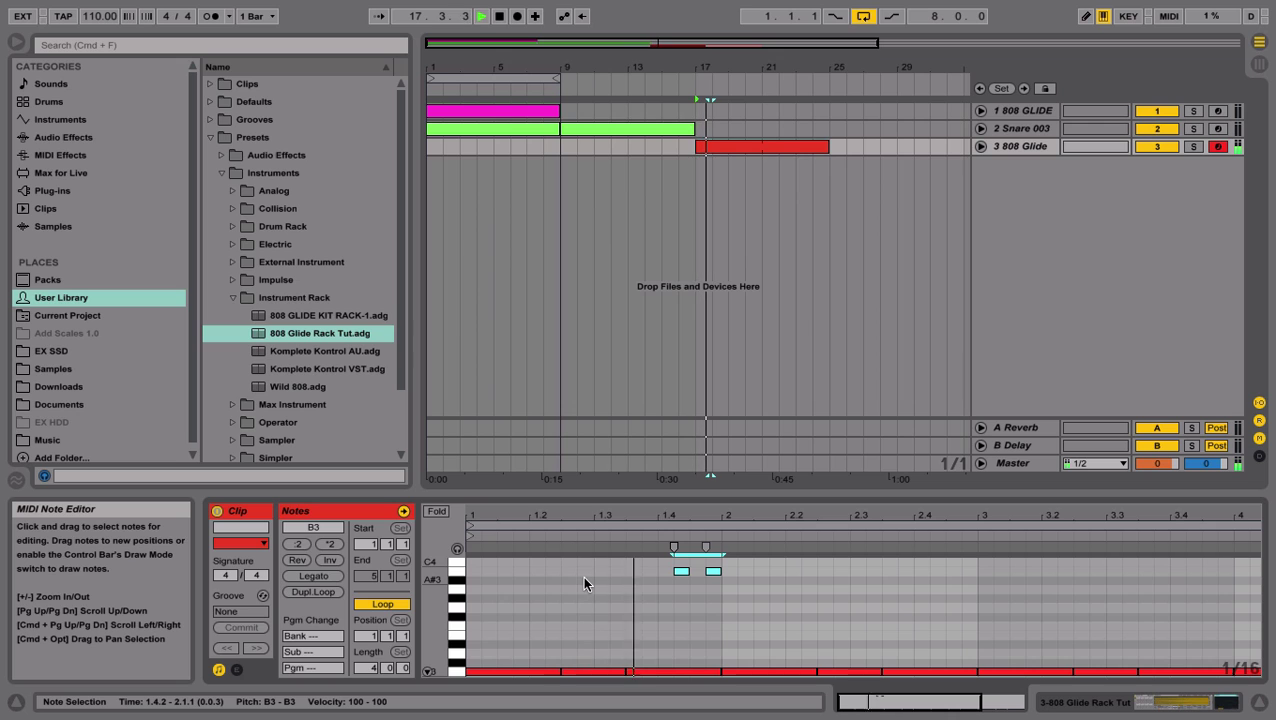
# - Show the 808 Glide track's devices to examine the Glide Time macro and play the pattern
pyautogui.click(1020, 150)
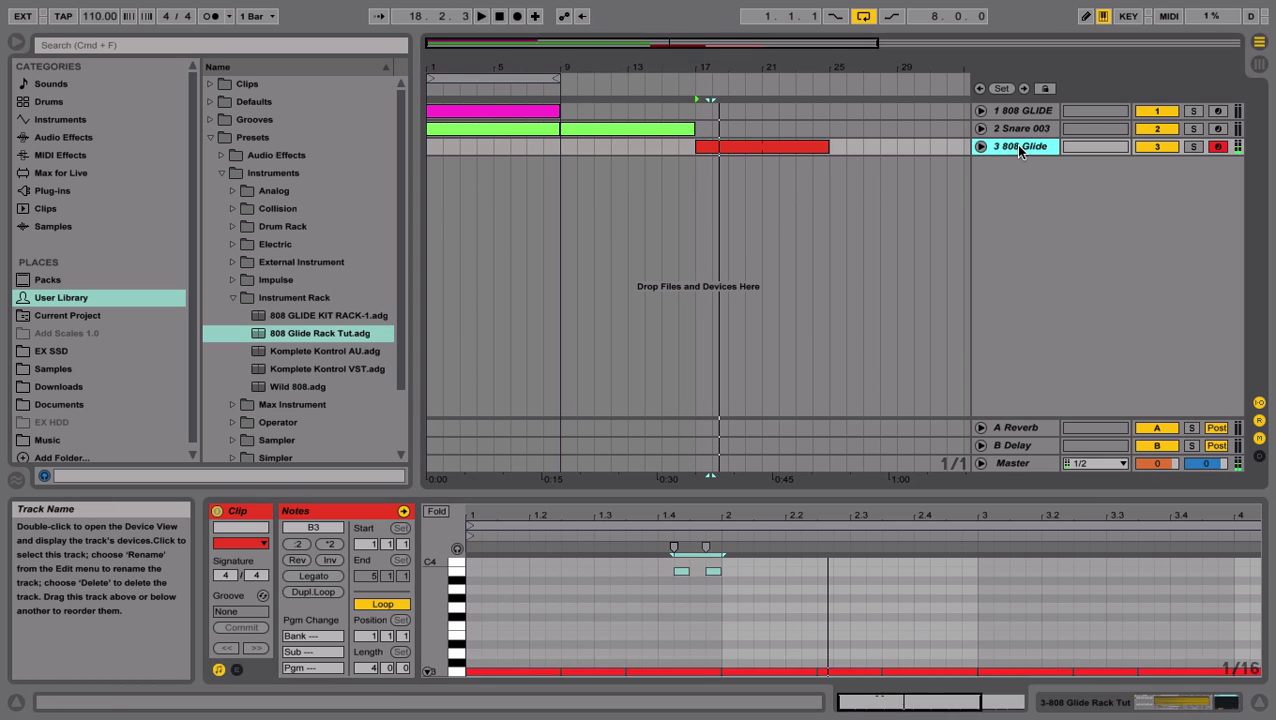
pyautogui.doubleClick(1020, 150)
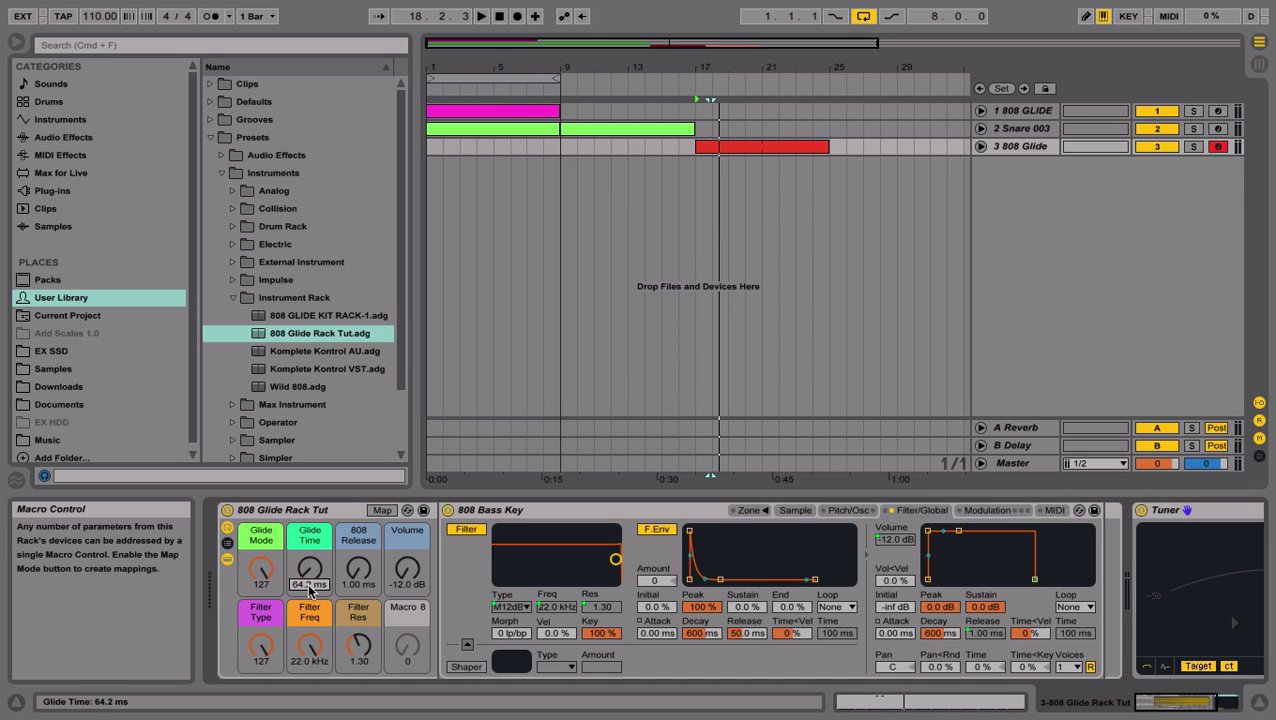
pyautogui.press('space')
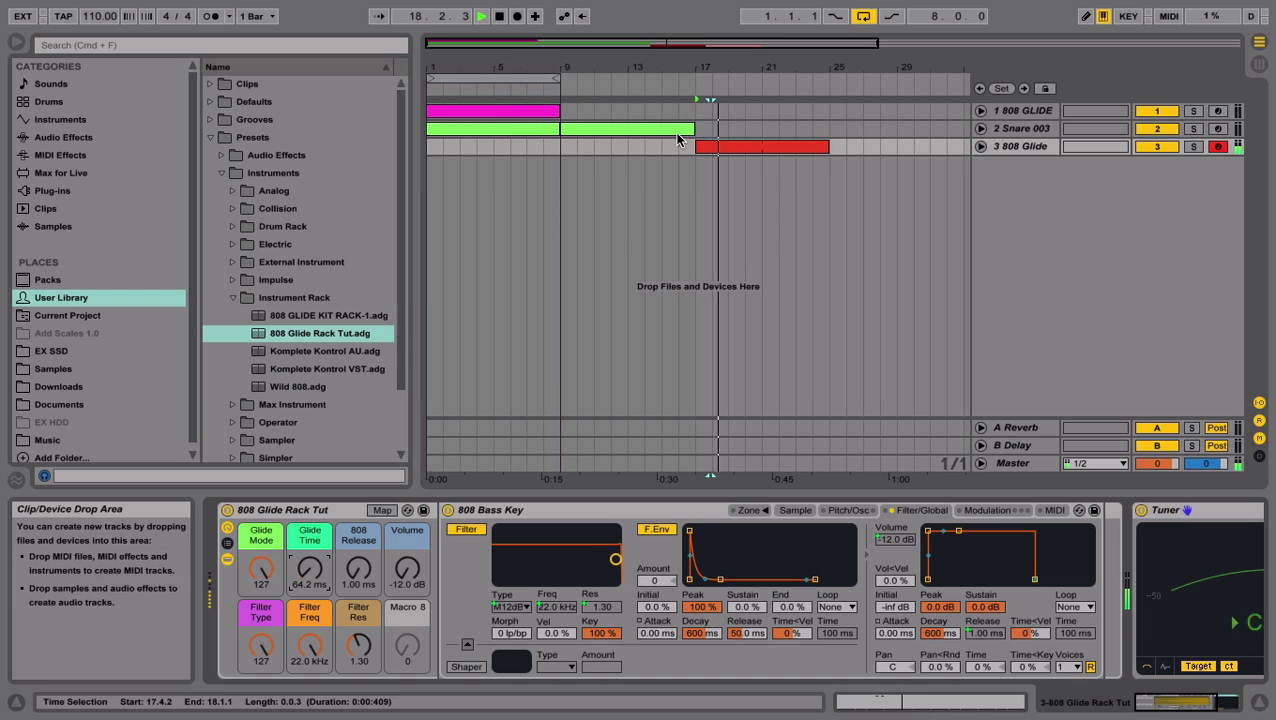
# - Reopen the 808 Glide clip and add a D4 note from 2.4.1 to 3.1.1
pyautogui.doubleClick(727, 147)
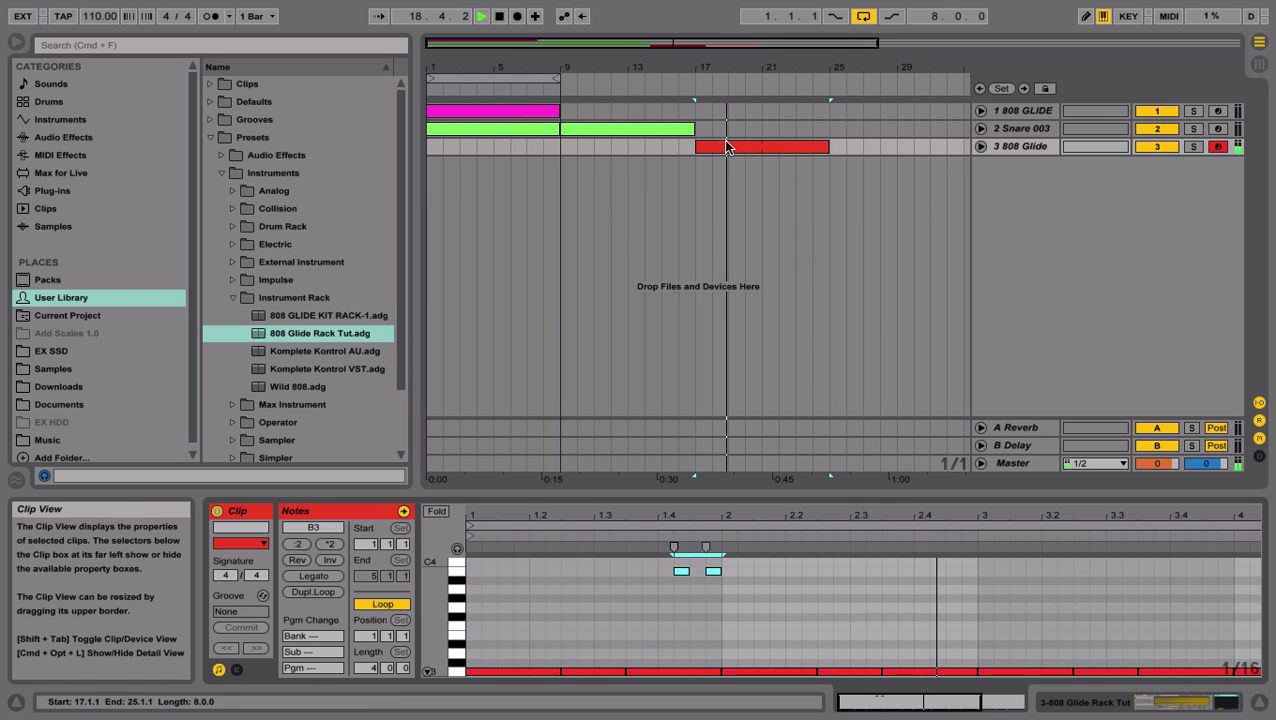
pyautogui.scroll(3, 926, 588)
pyautogui.doubleClick(925, 598)
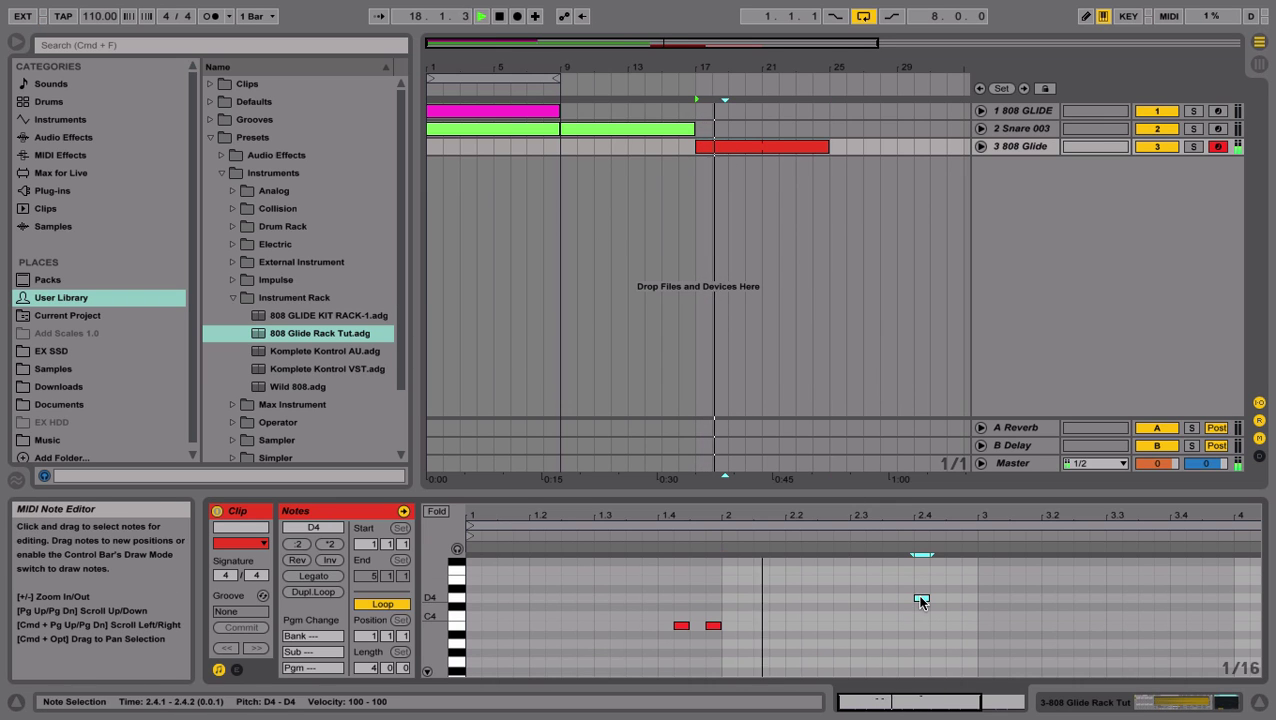
pyautogui.moveTo(928, 602); pyautogui.dragTo(978, 598)
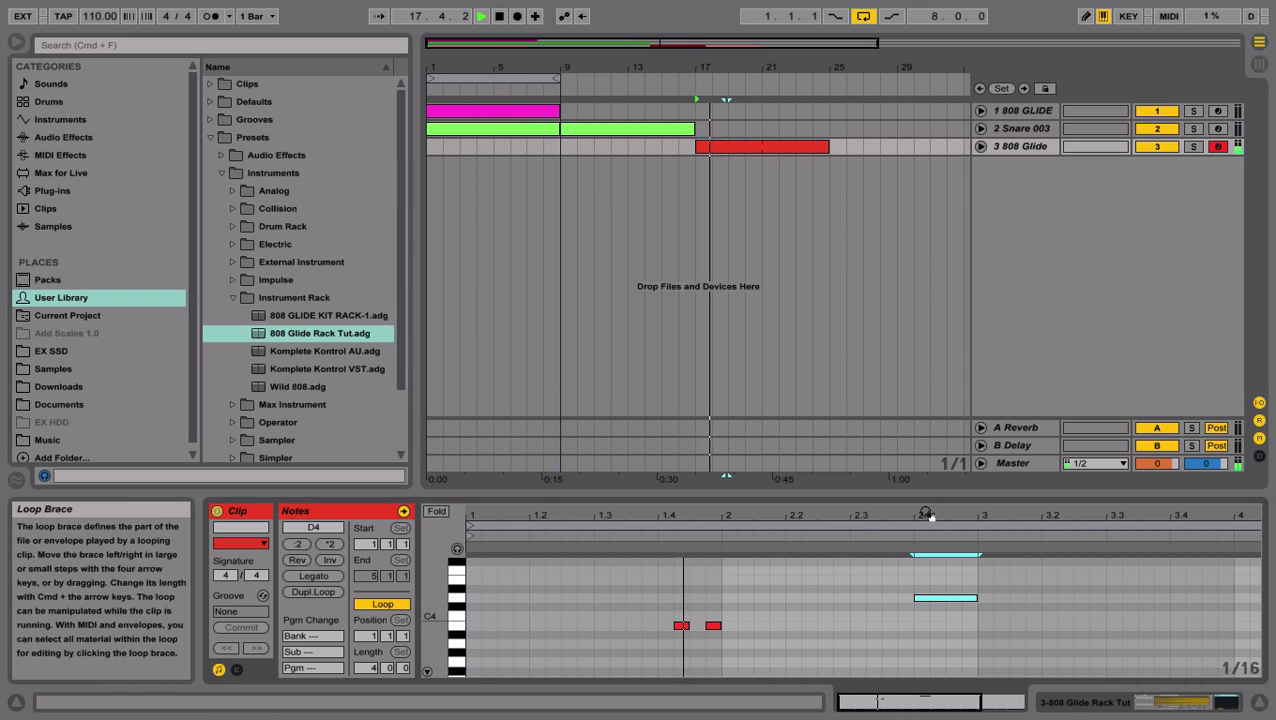
# - Enlarge the note editor and duplicate the B3 and D4 notes of bars 1–2 into bars 3–4
pyautogui.moveTo(926, 515); pyautogui.dragTo(926, 485)
pyautogui.moveTo(817, 491); pyautogui.dragTo(817, 288)
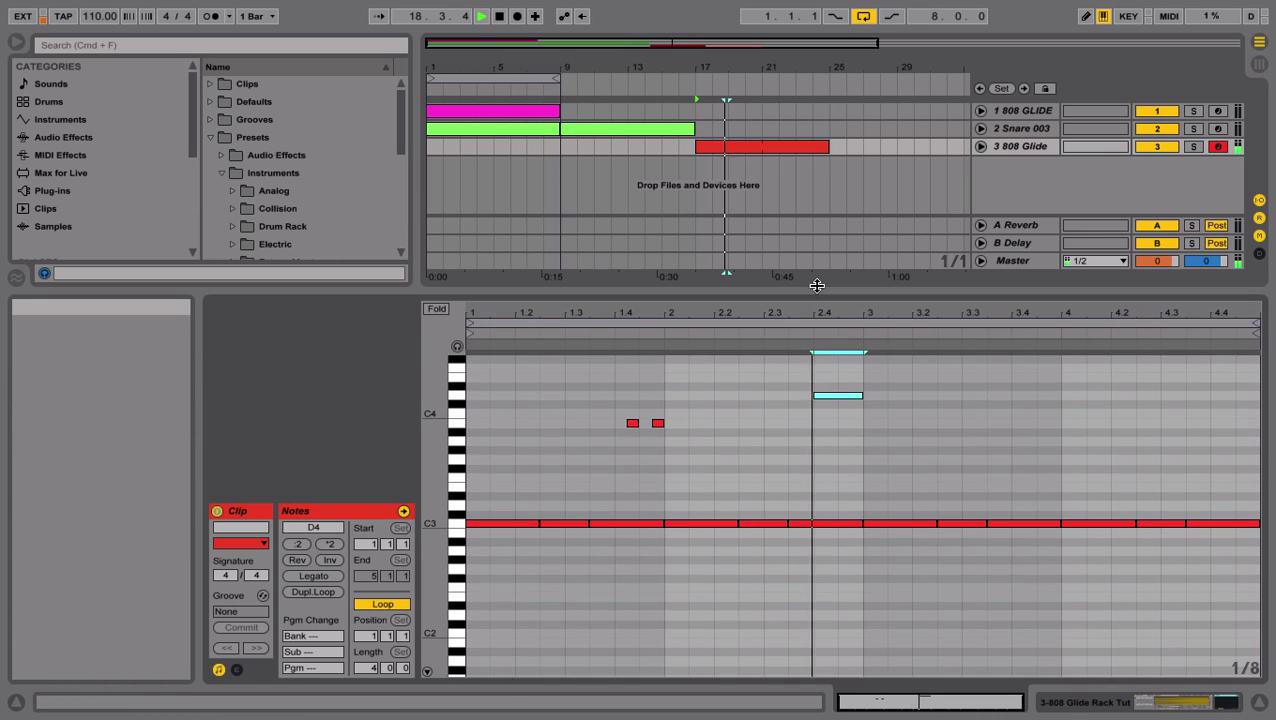
pyautogui.moveTo(831, 445); pyautogui.dragTo(570, 356)
pyautogui.press('super+d')
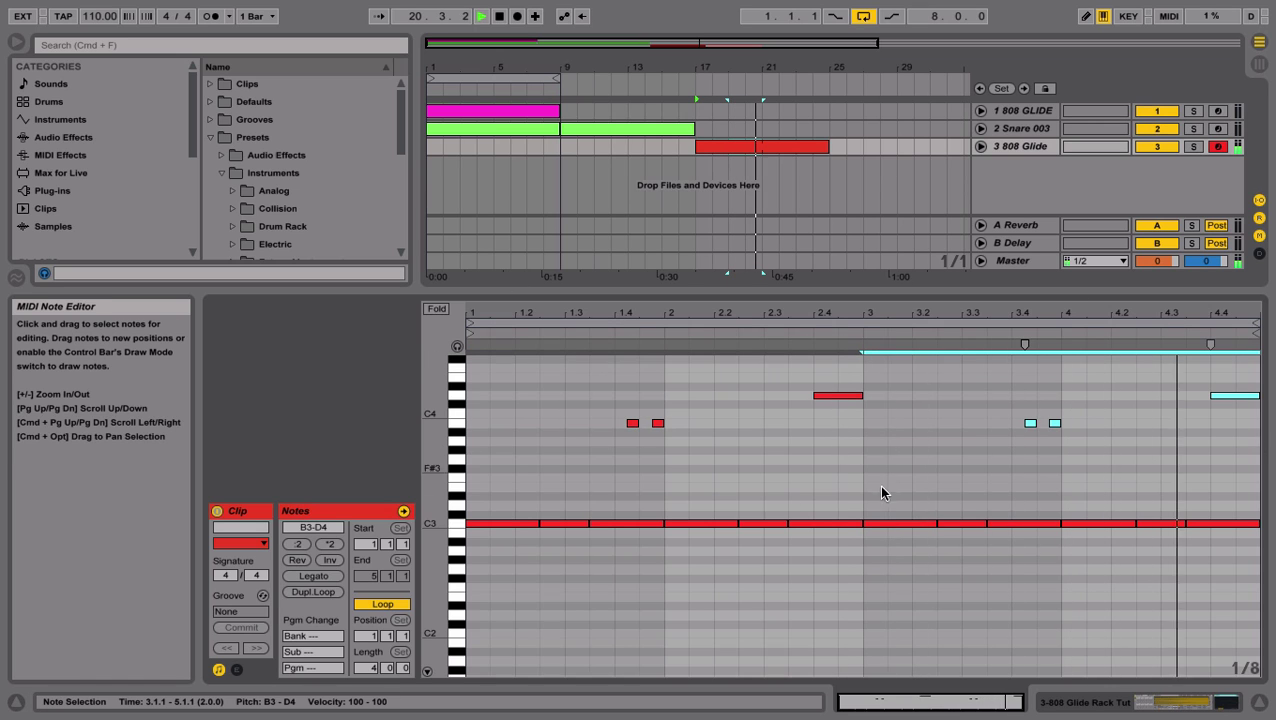
# - Add a G3 note at 1.2.1 and shorten it to one sixteenth, restarting playback to hear it
pyautogui.doubleClick(527, 458)
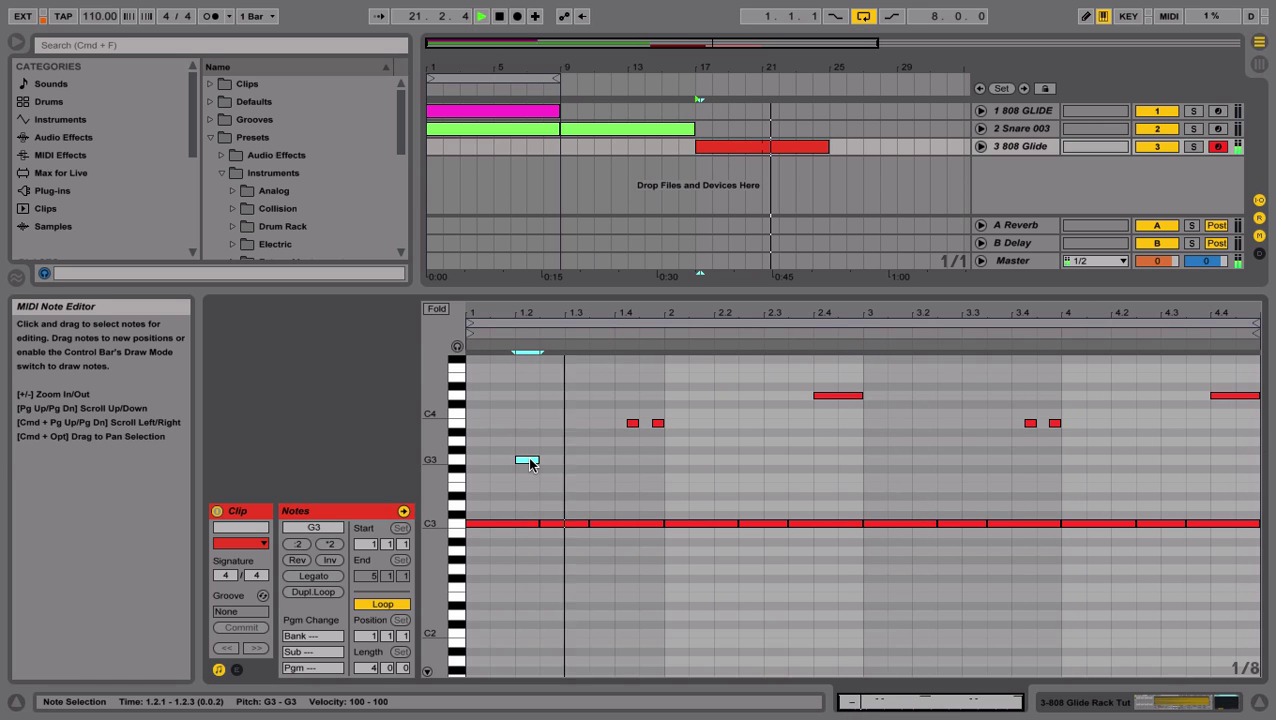
pyautogui.press('space')
pyautogui.press('space')
pyautogui.moveTo(530, 318); pyautogui.dragTo(556, 380)
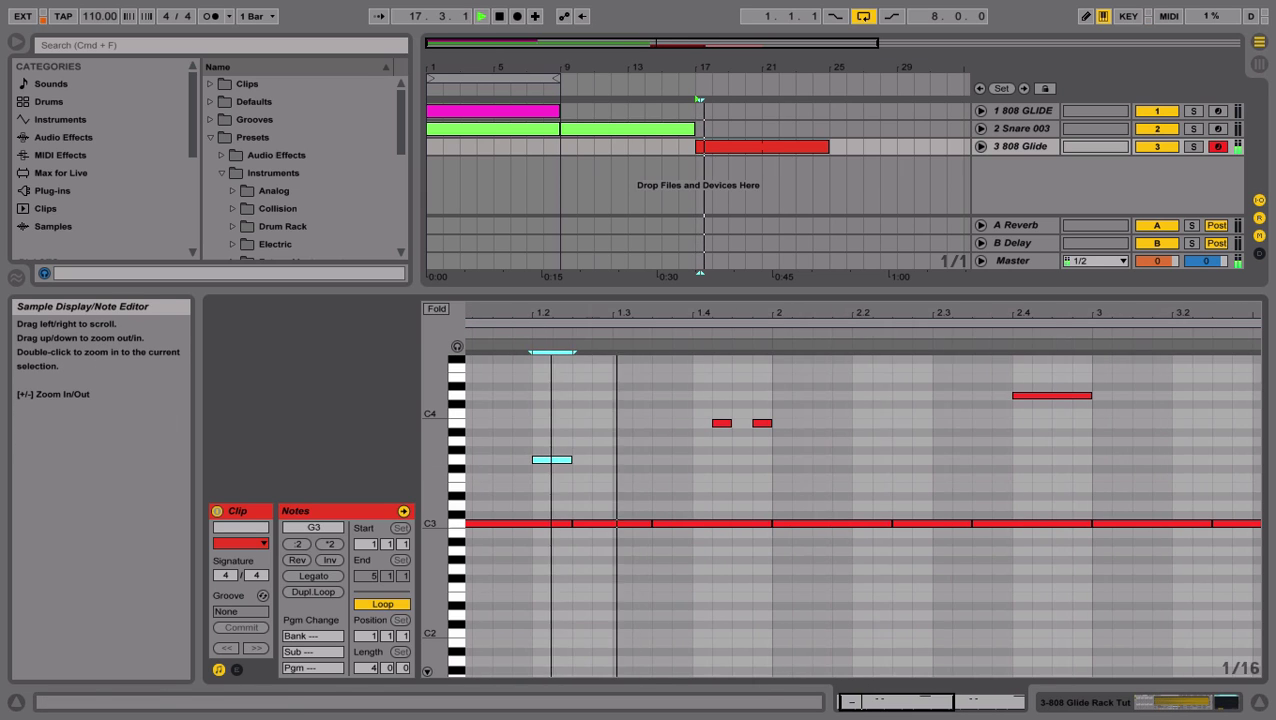
pyautogui.press('space')
pyautogui.press('space')
pyautogui.moveTo(573, 460); pyautogui.dragTo(552, 460)
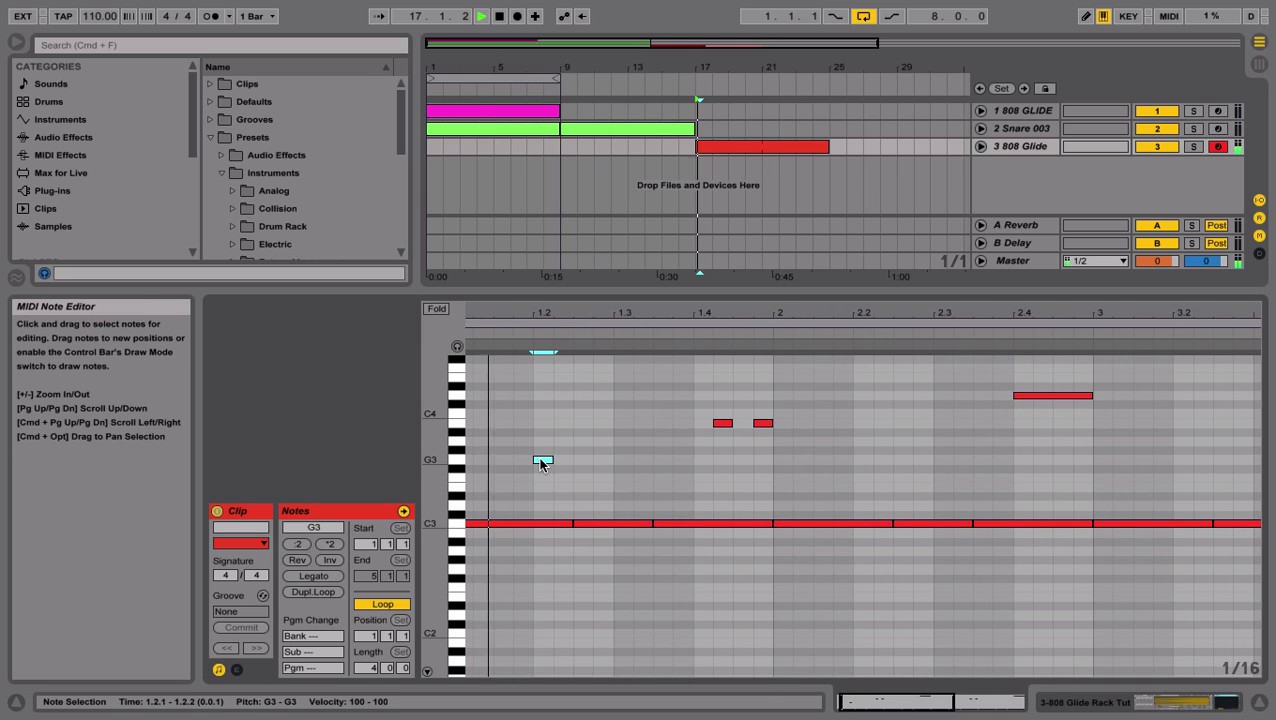
# - Add a sixteenth-note G3 in bar 2, trying its position against playback and settling it at 2.2.1
pyautogui.doubleClick(920, 460)
pyautogui.moveTo(924, 318); pyautogui.dragTo(757, 330)
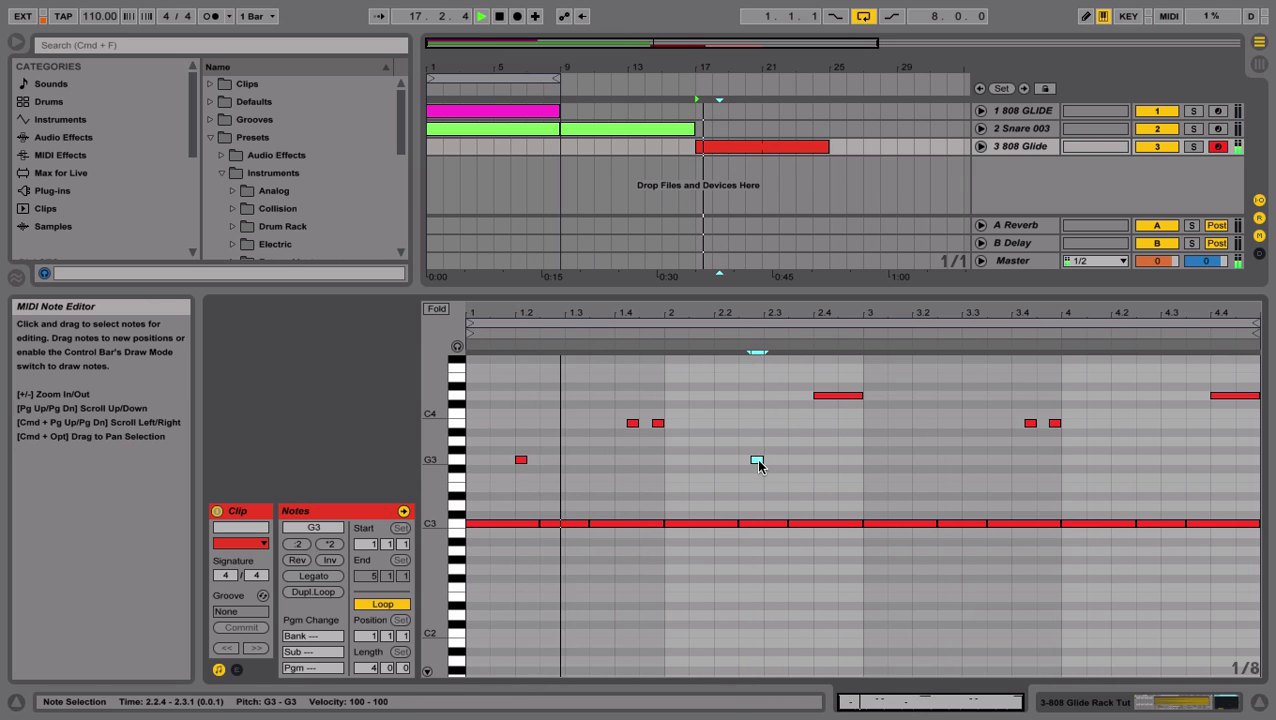
pyautogui.moveTo(757, 460); pyautogui.dragTo(698, 456)
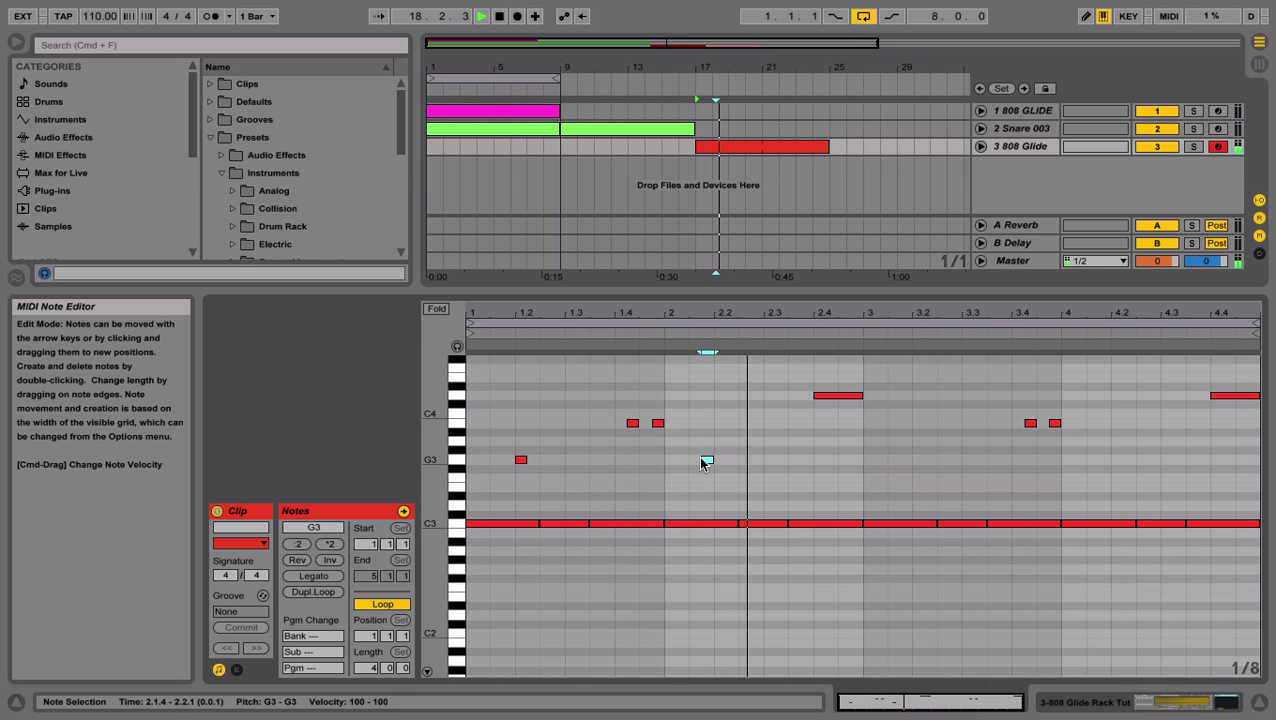
pyautogui.press('space')
pyautogui.press('space')
pyautogui.press('Right')
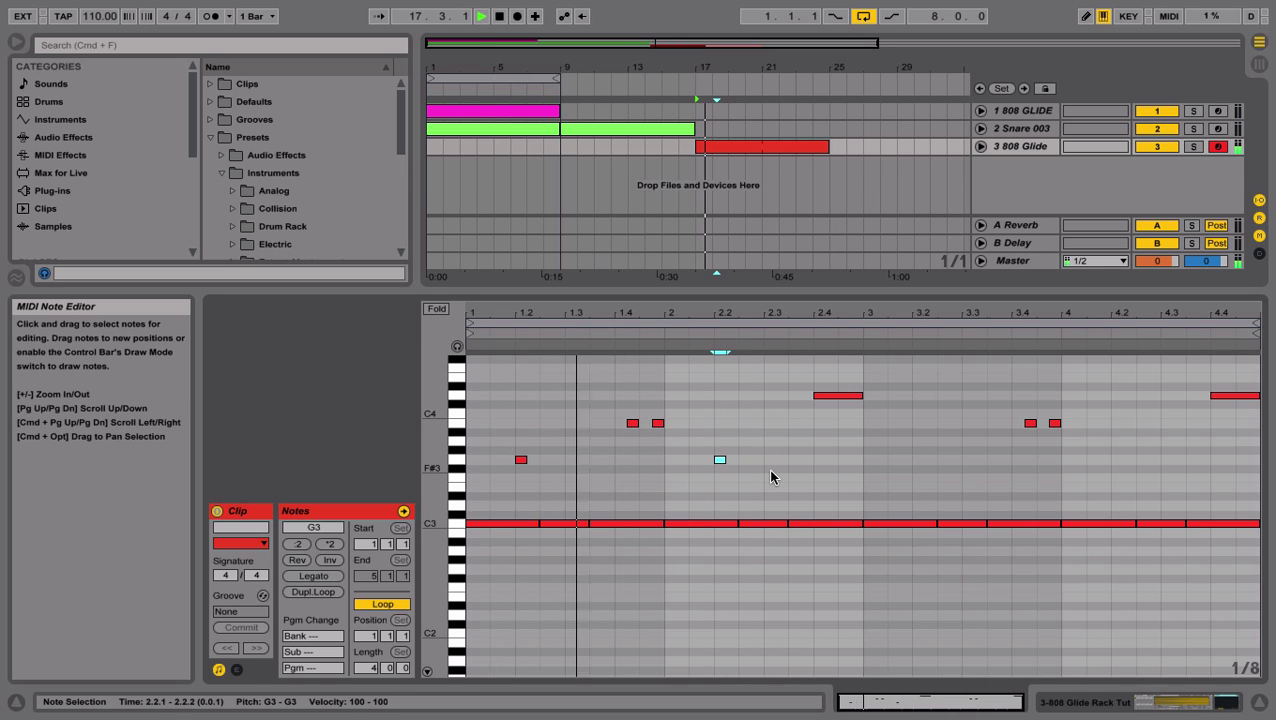
pyautogui.press('Down')
pyautogui.press('Up')
pyautogui.press('Left')
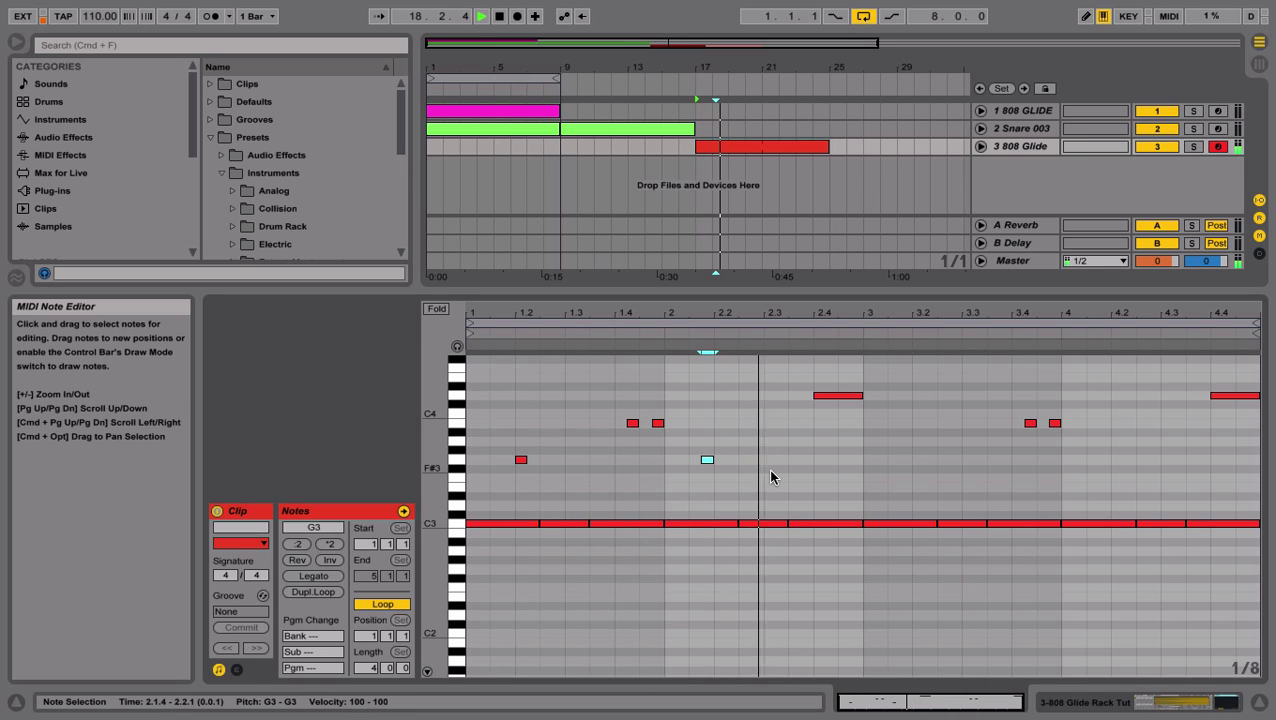
pyautogui.press('Right')
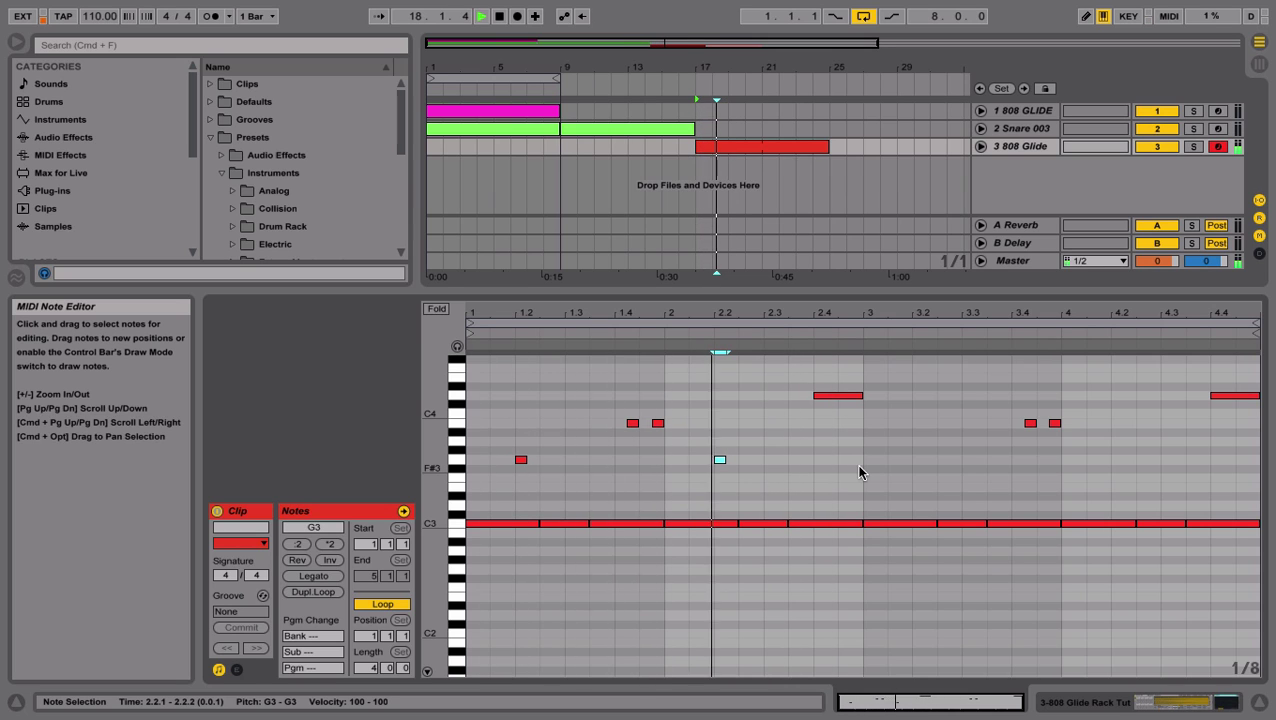
# - Duplicate the two G3 notes of bars 1–2 into bars 3–4 and reduce the note editor's height
pyautogui.moveTo(858, 466); pyautogui.dragTo(318, 466)
pyautogui.press('super+d')
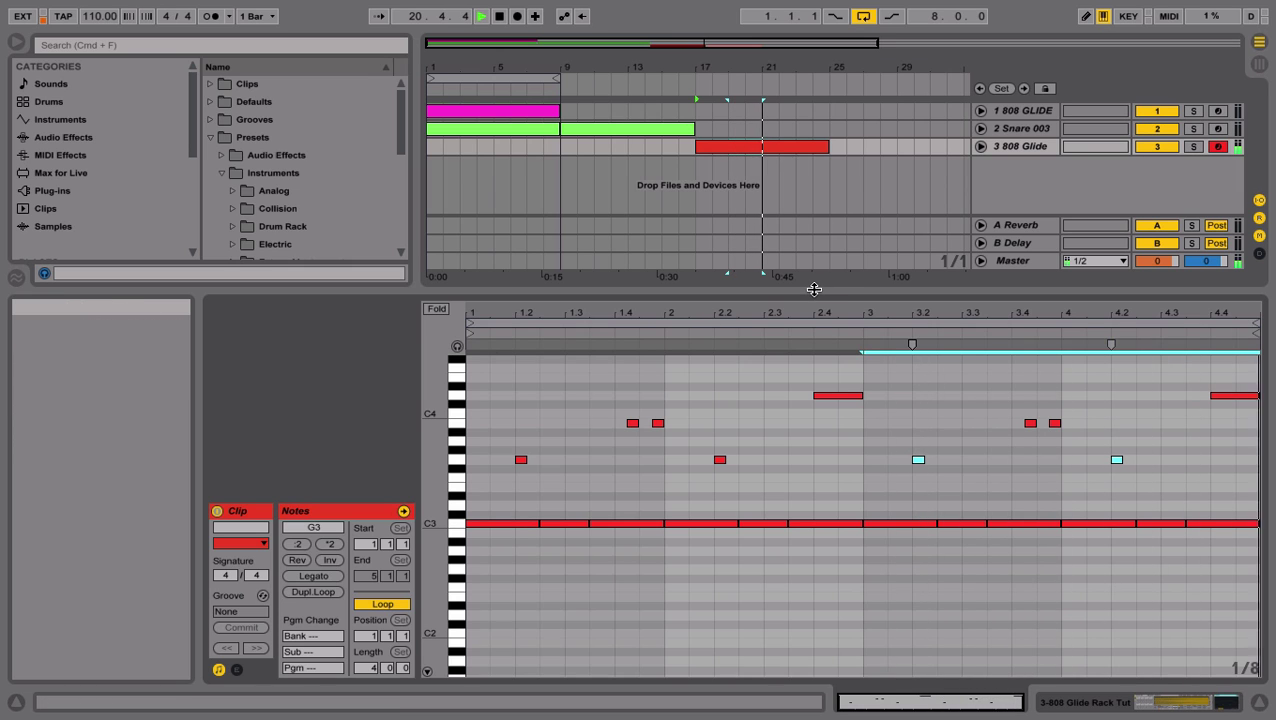
pyautogui.moveTo(820, 285); pyautogui.dragTo(814, 410)
# - Duplicate the second Snare 003 clip to bars 17–25 and set the arrangement loop to that eight-bar range
pyautogui.click(601, 130)
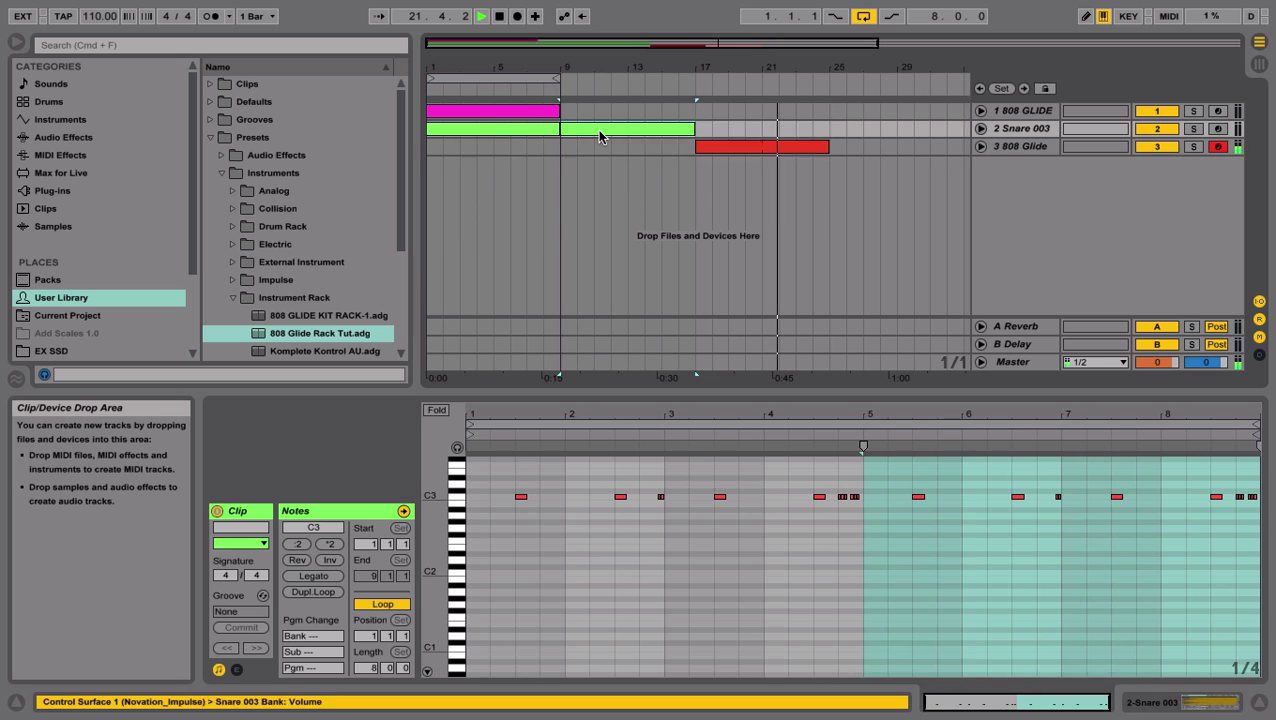
pyautogui.press('super+d')
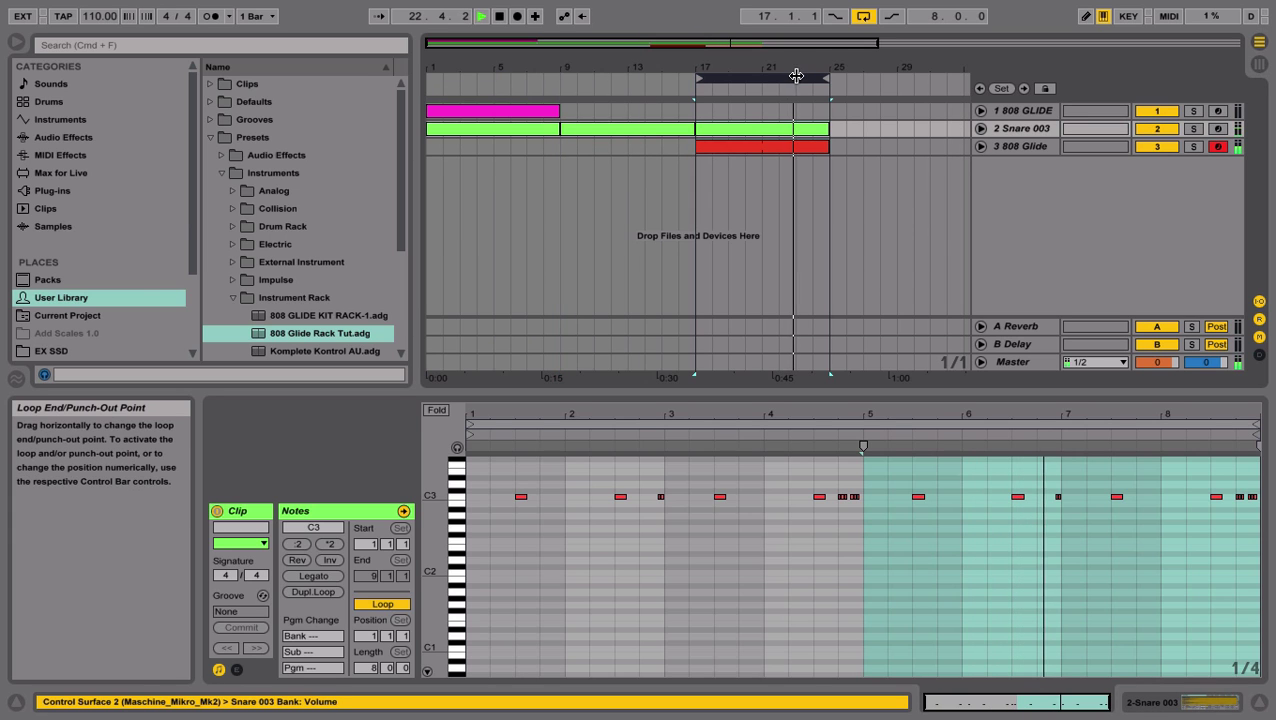
pyautogui.click(1020, 128)
# - Sweep the 808 Glide rack's Filter Type and Filter Freq macros during playback and return them to 127 and 22.0 kHz
pyautogui.doubleClick(1020, 148)
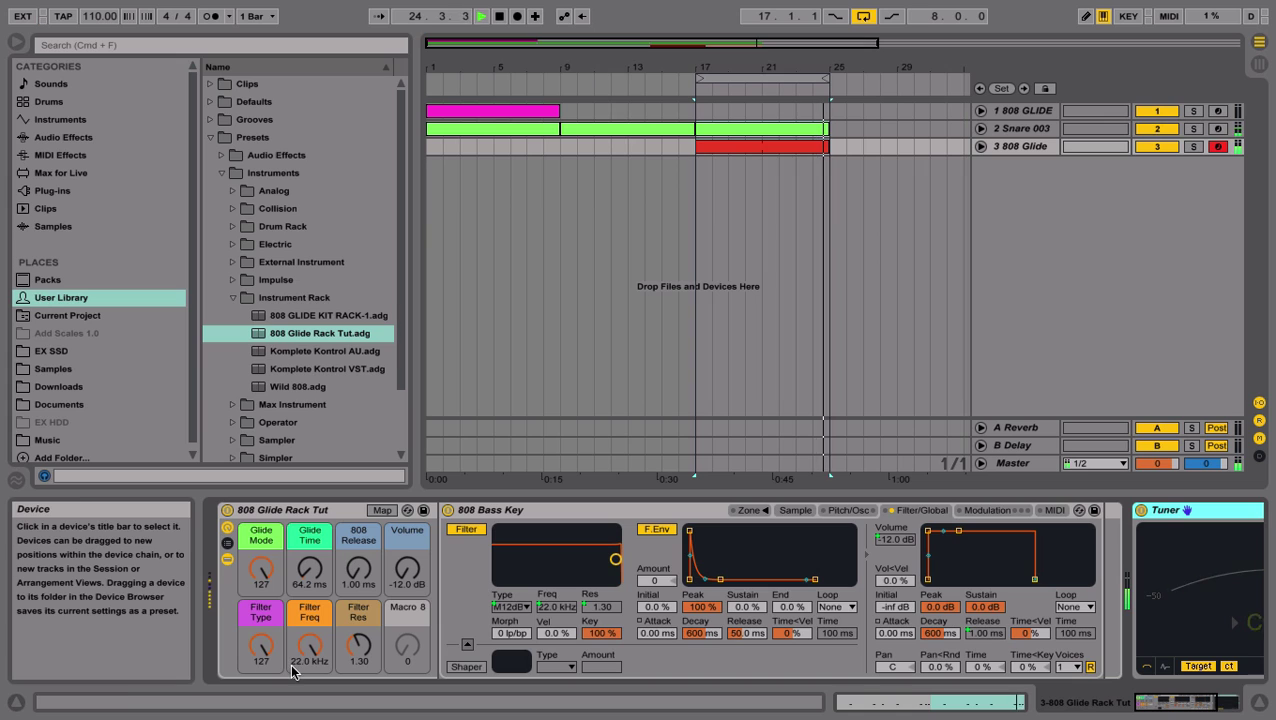
pyautogui.moveTo(262, 648); pyautogui.dragTo(262, 719)
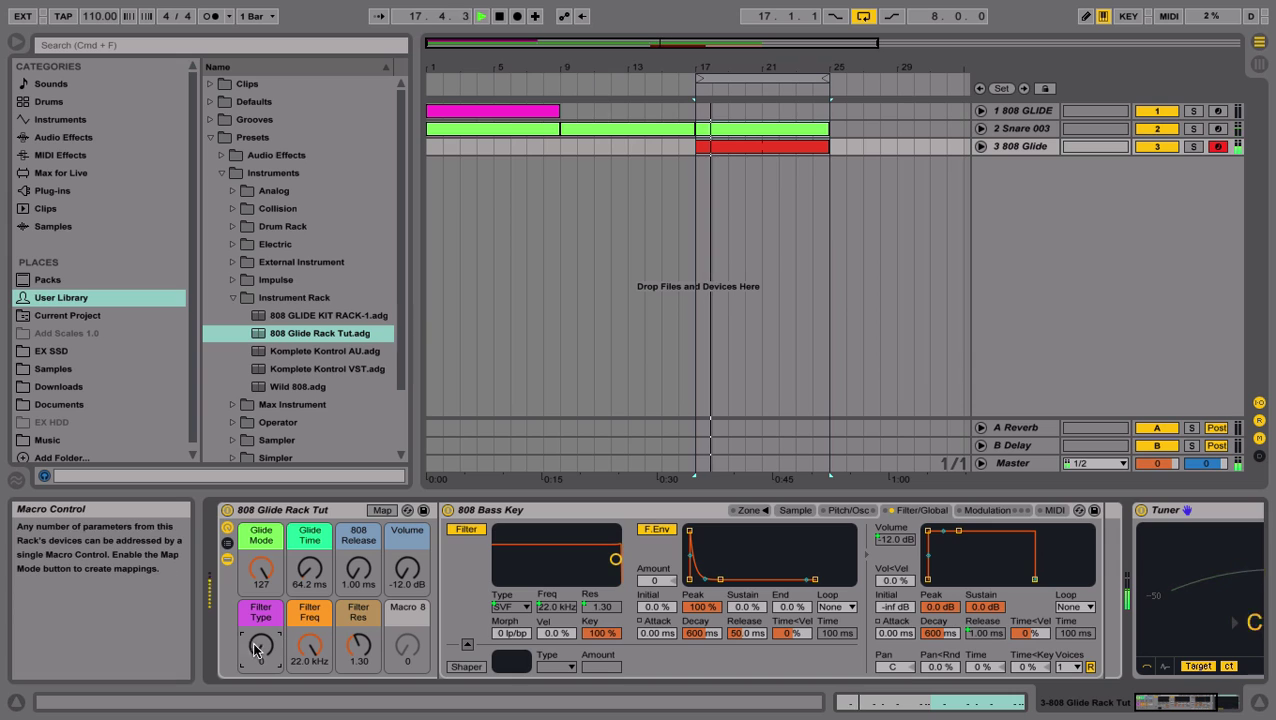
pyautogui.moveTo(262, 645); pyautogui.dragTo(290, 673)
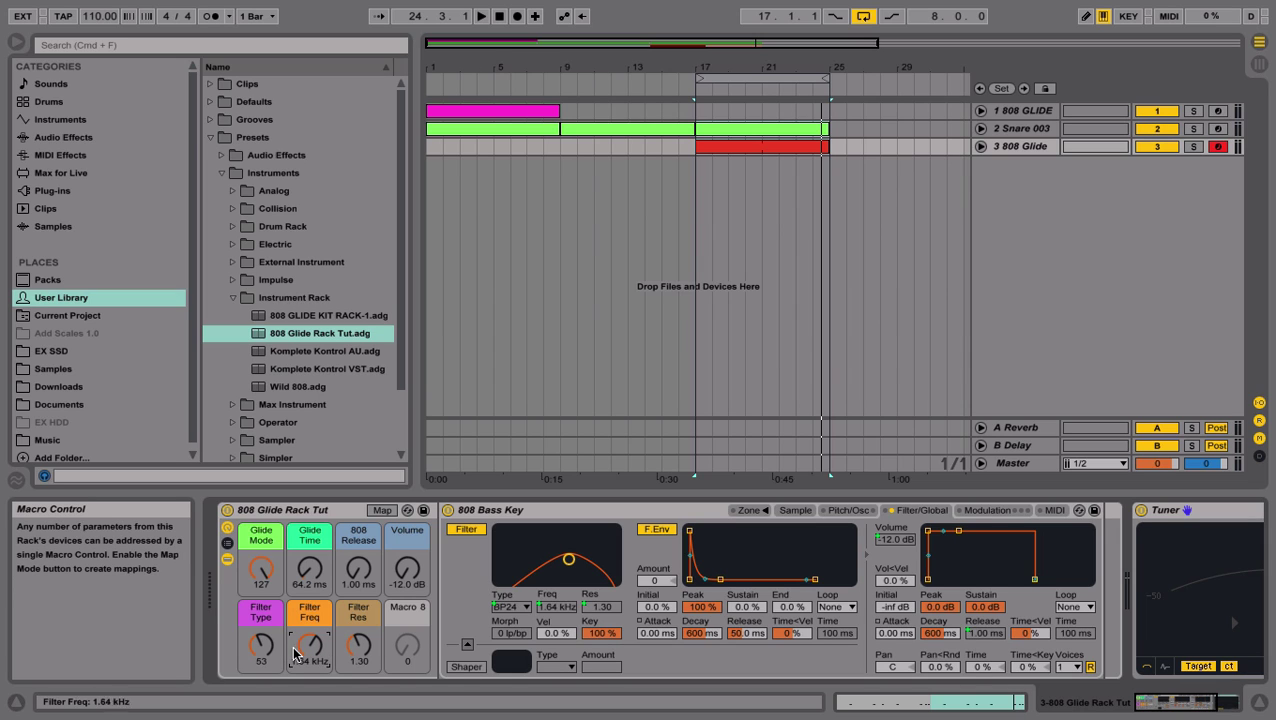
pyautogui.moveTo(309, 648)
pyautogui.mouseDown()
pyautogui.moveTo(309, 708)
pyautogui.moveTo(302, 650)
pyautogui.mouseUp()
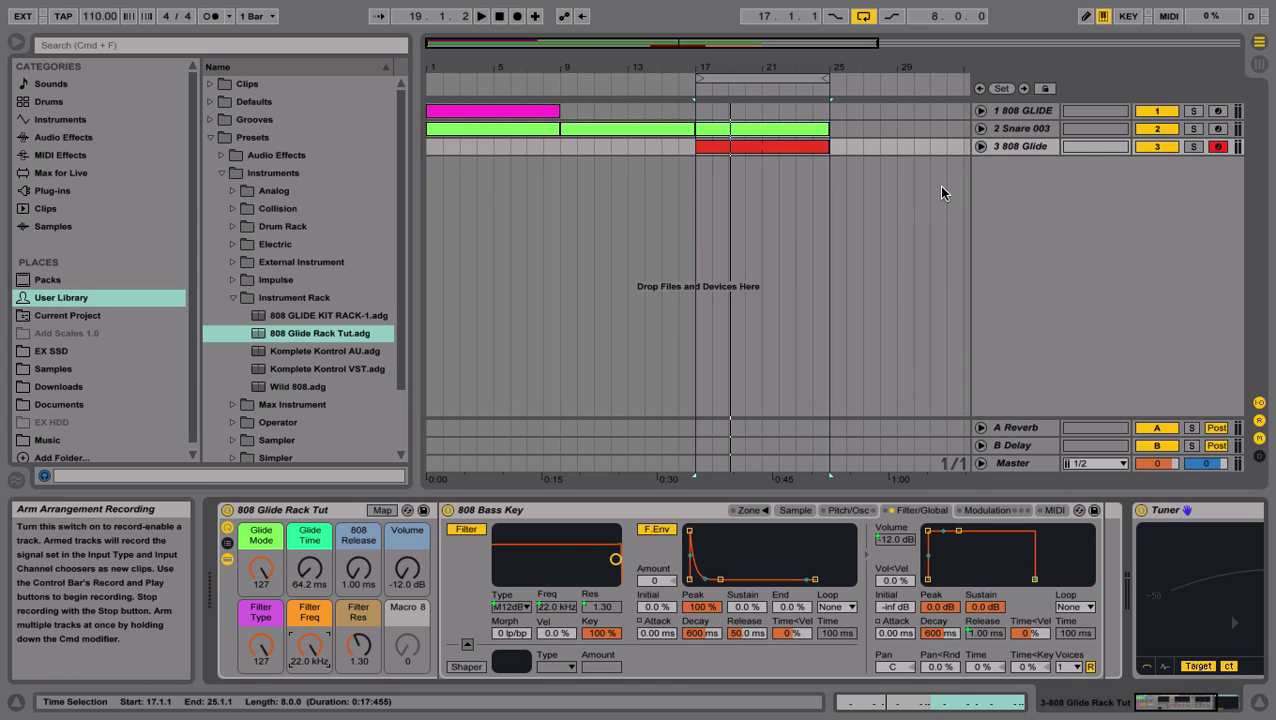
pyautogui.moveTo(960, 3)
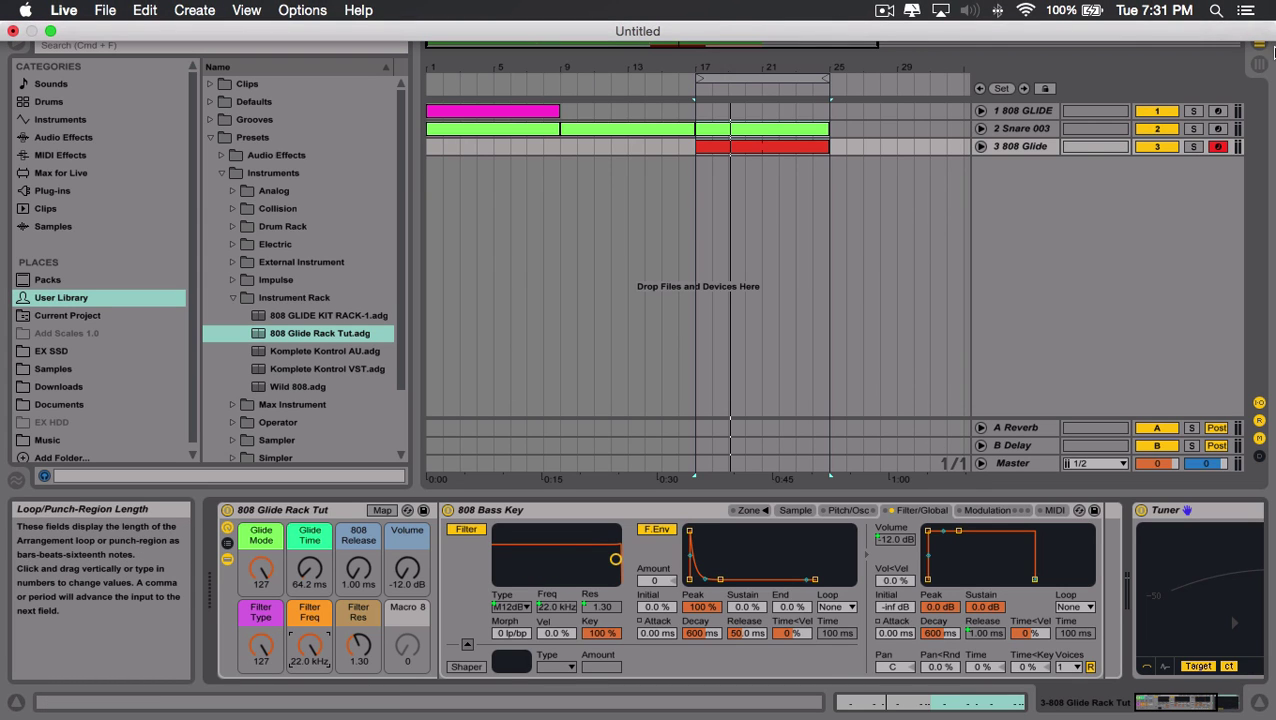
pyautogui.click(883, 14)
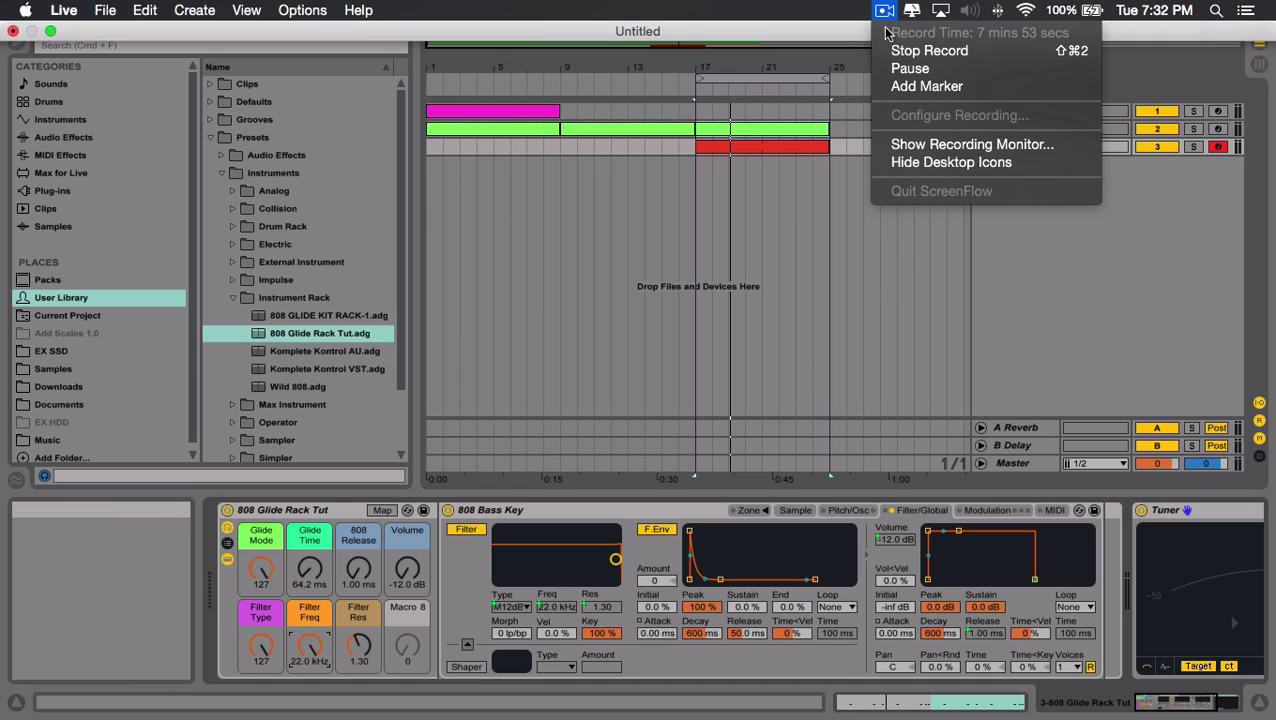
pyautogui.click(766, 19)
pyautogui.click(882, 14)
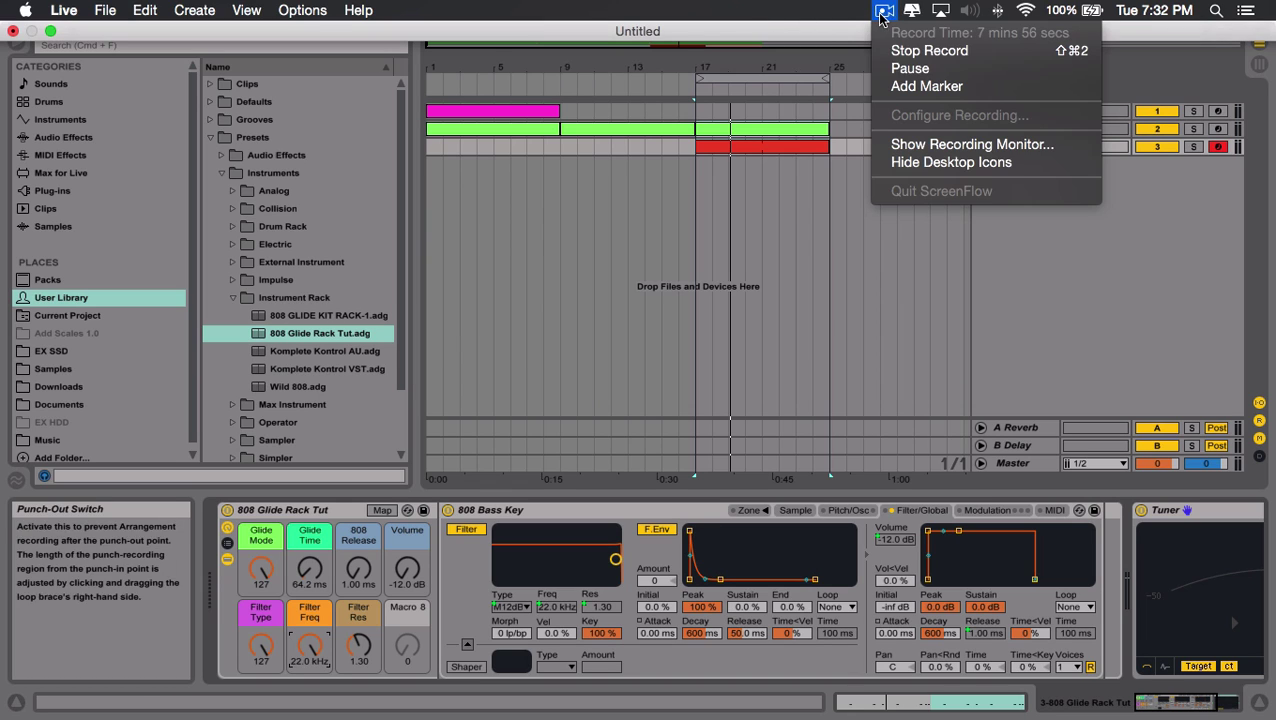